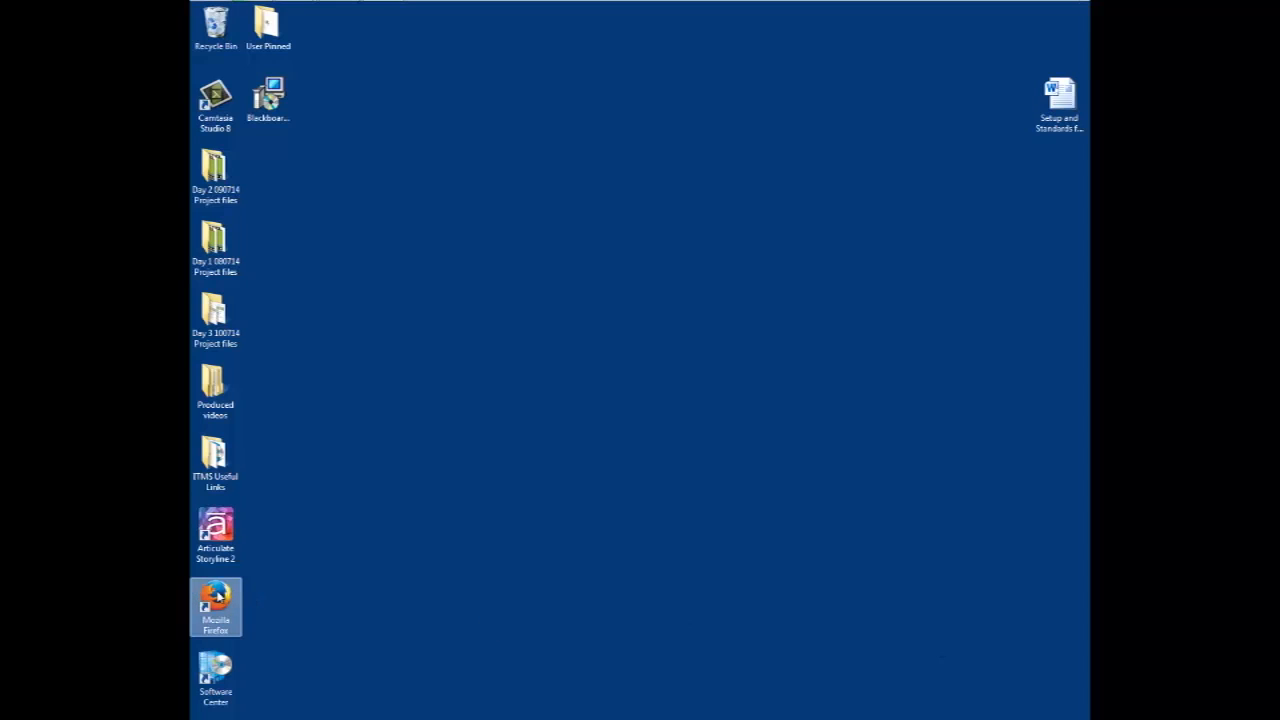
Open the university homepage in Firefox and log in to Learnline with the account username and password.
{"action": "double_click", "coordinate": [218, 597]}
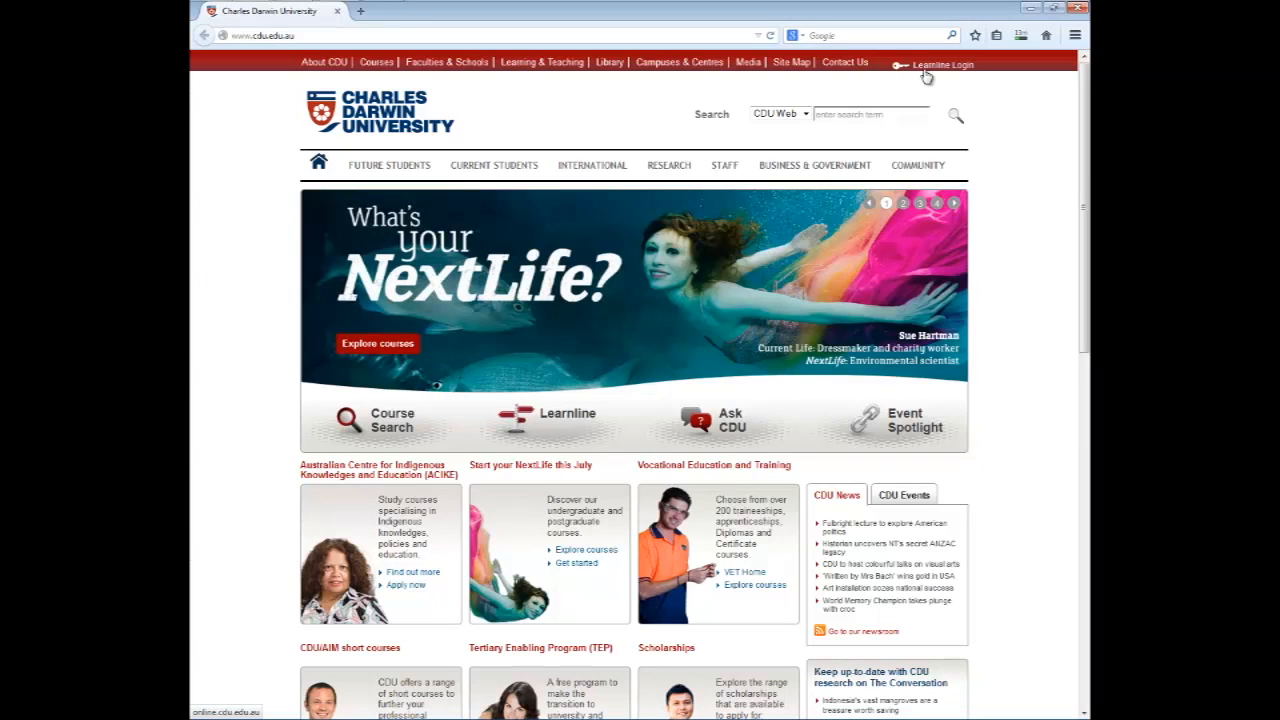
{"action": "left_click", "coordinate": [926, 72]}
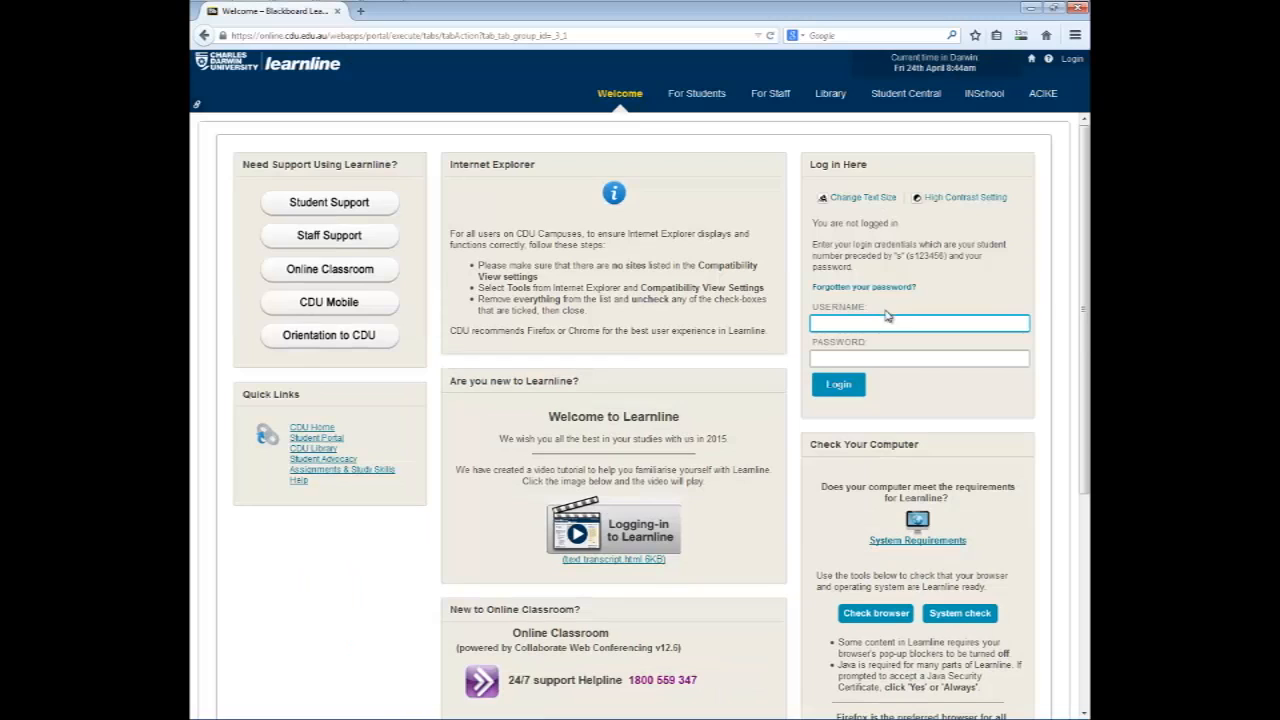
{"action": "type", "text": "srung"}
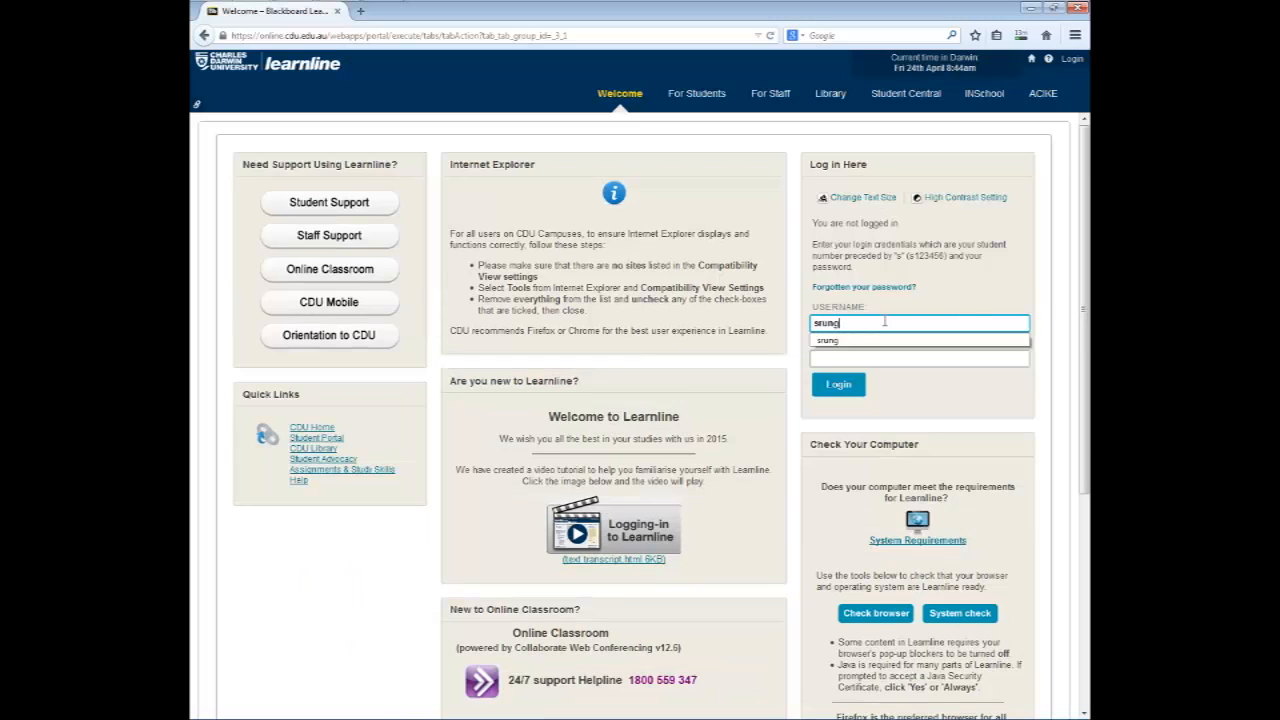
{"action": "key", "text": "Tab"}
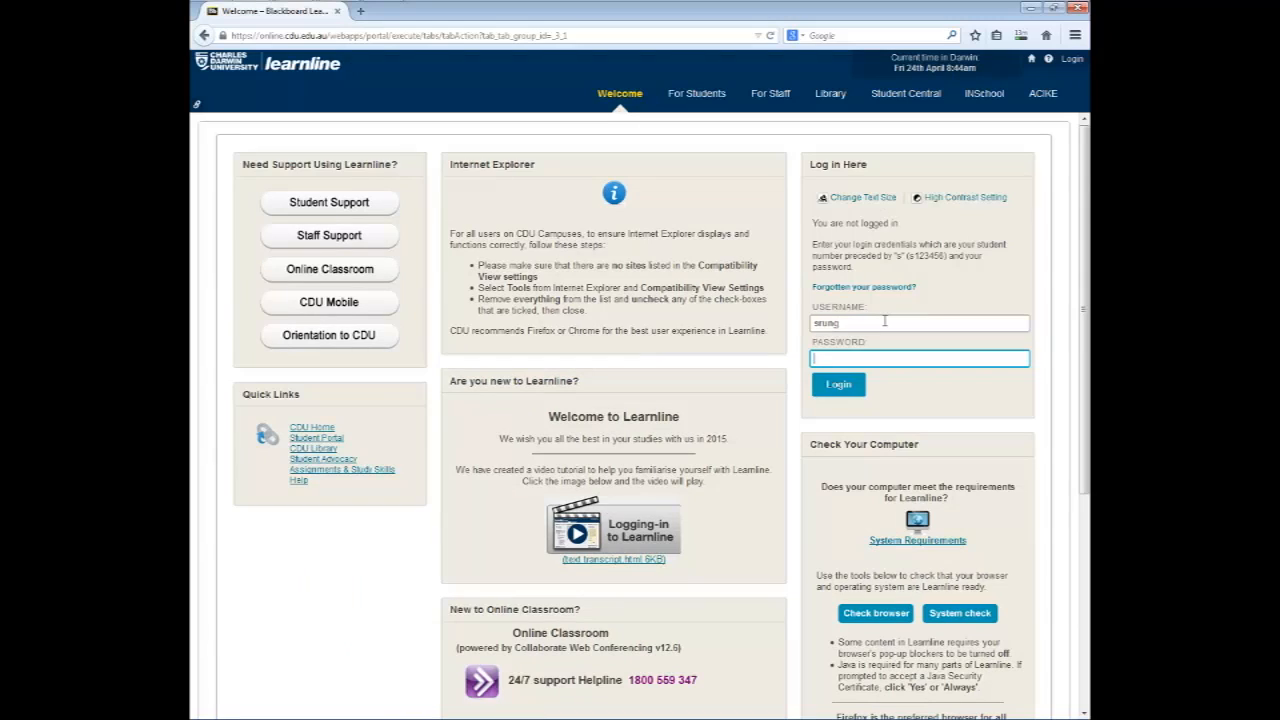
{"action": "type", "text": "•••••••••••••••••••"}
{"action": "key", "text": "Return"}
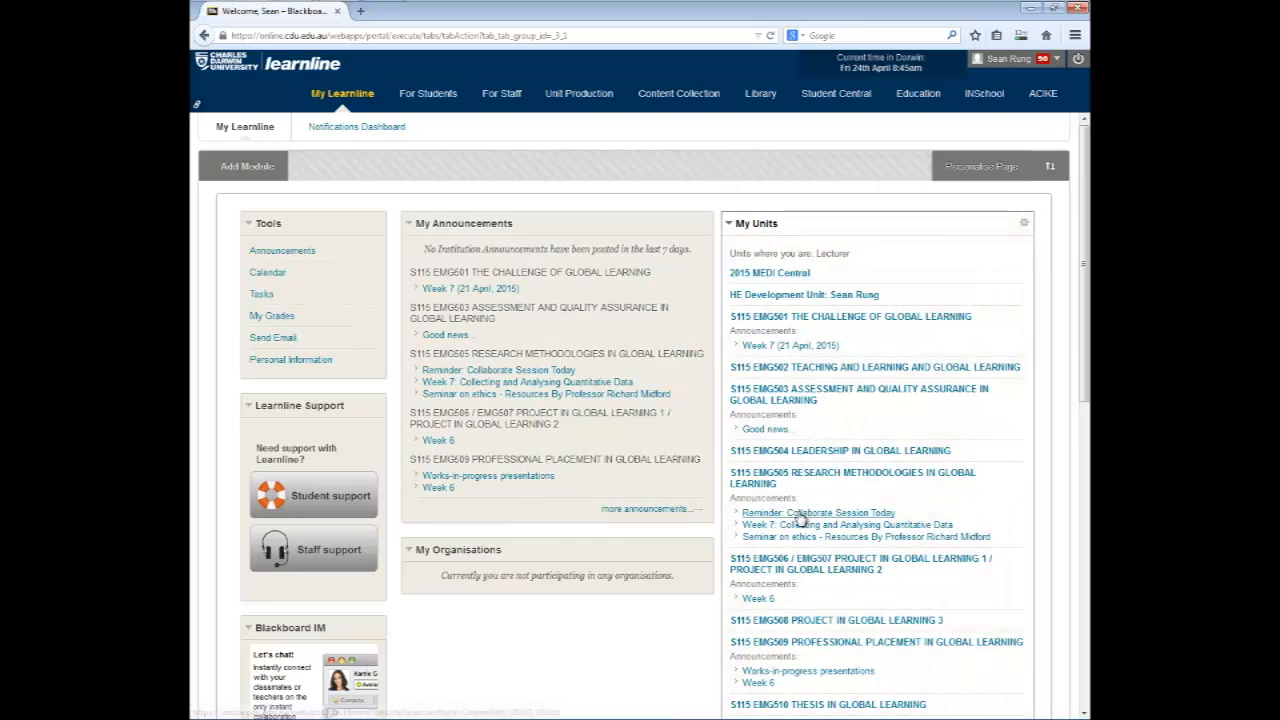
Scroll through the My Units list and open the 2015 MEDI Central unit.
{"action": "scroll", "coordinate": [988, 411], "scroll_direction": "down", "scroll_amount": 2}
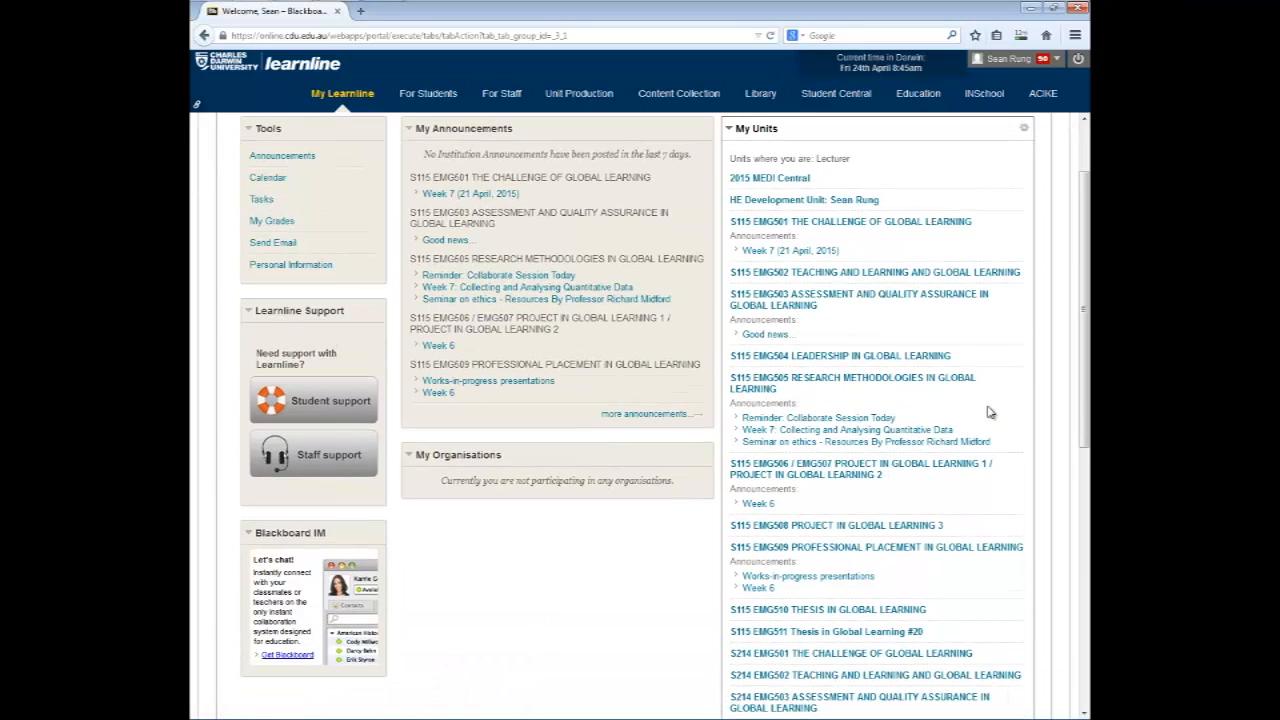
{"action": "scroll", "coordinate": [890, 448], "scroll_direction": "up", "scroll_amount": 2}
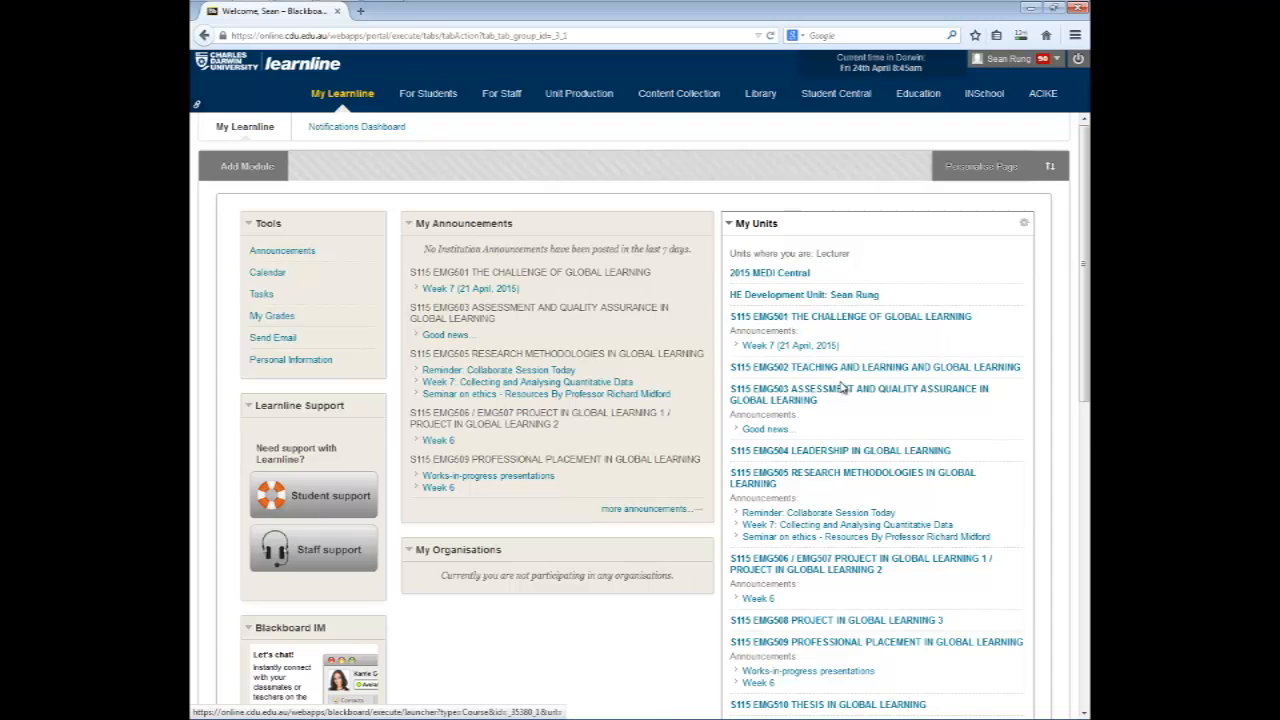
{"action": "scroll", "coordinate": [825, 468], "scroll_direction": "down", "scroll_amount": 3}
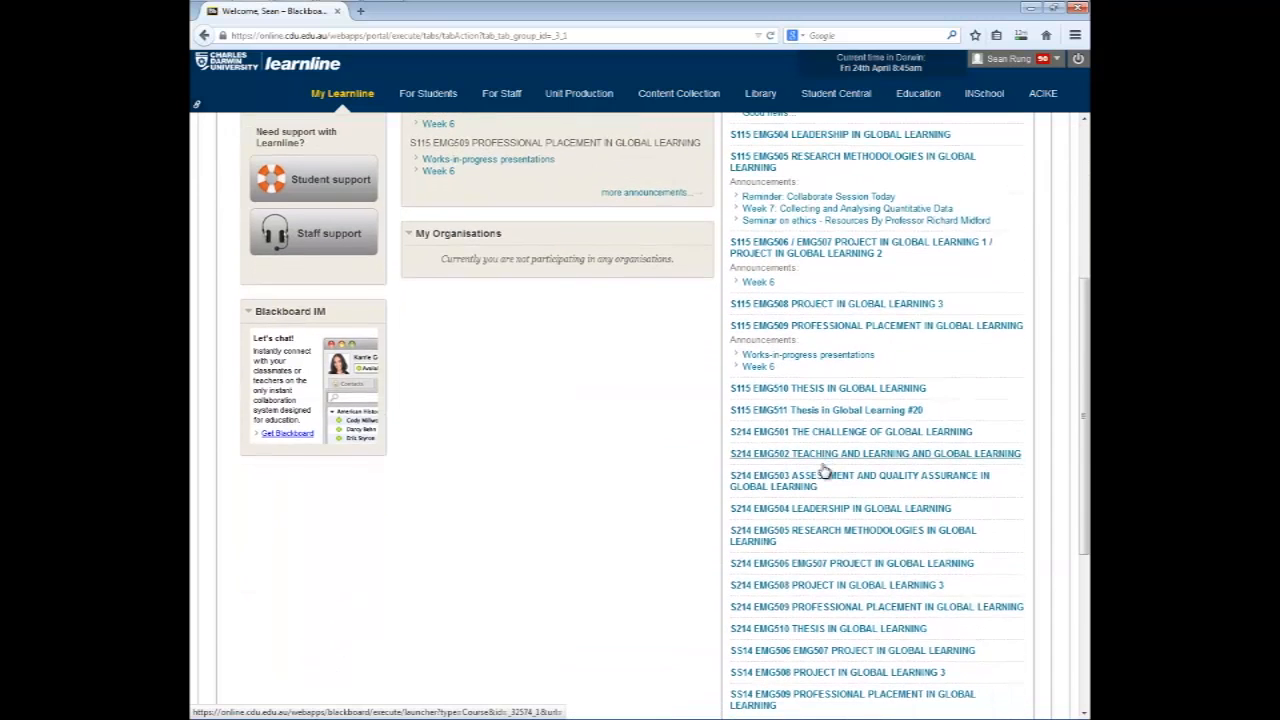
{"action": "scroll", "coordinate": [825, 468], "scroll_direction": "down", "scroll_amount": 2}
{"action": "scroll", "coordinate": [825, 470], "scroll_direction": "up", "scroll_amount": 4}
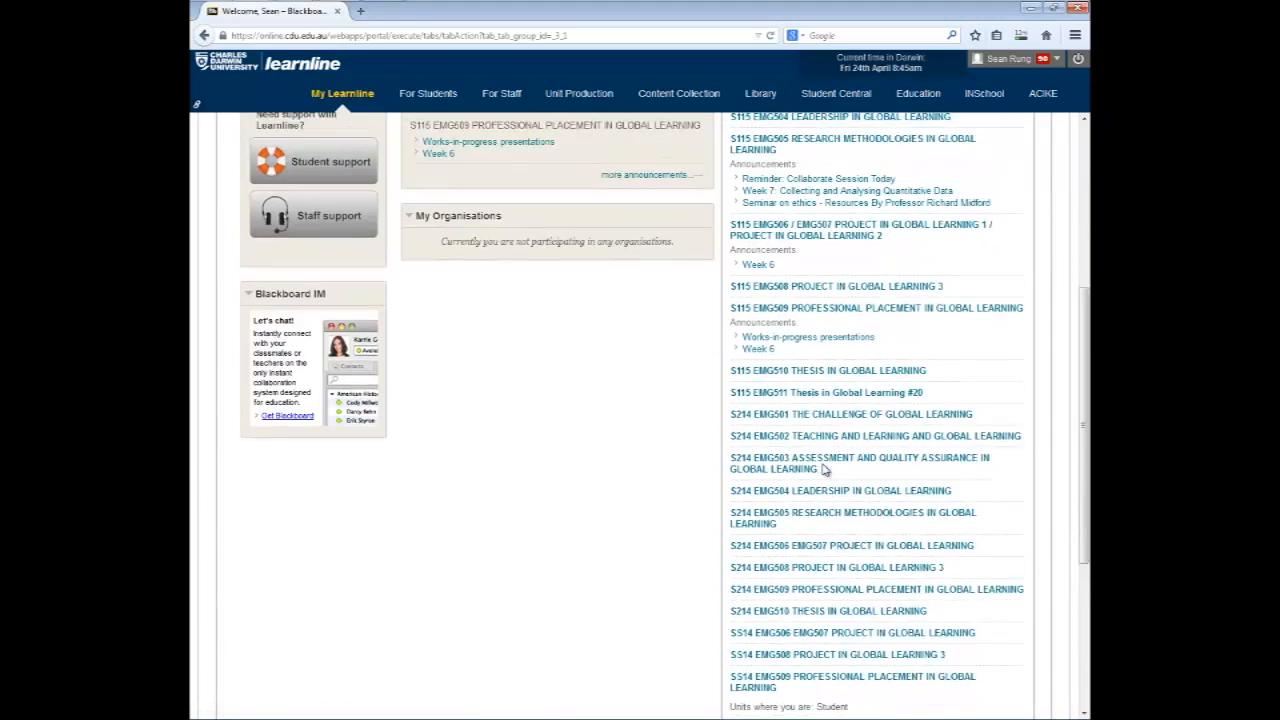
{"action": "scroll", "coordinate": [825, 468], "scroll_direction": "up", "scroll_amount": 2}
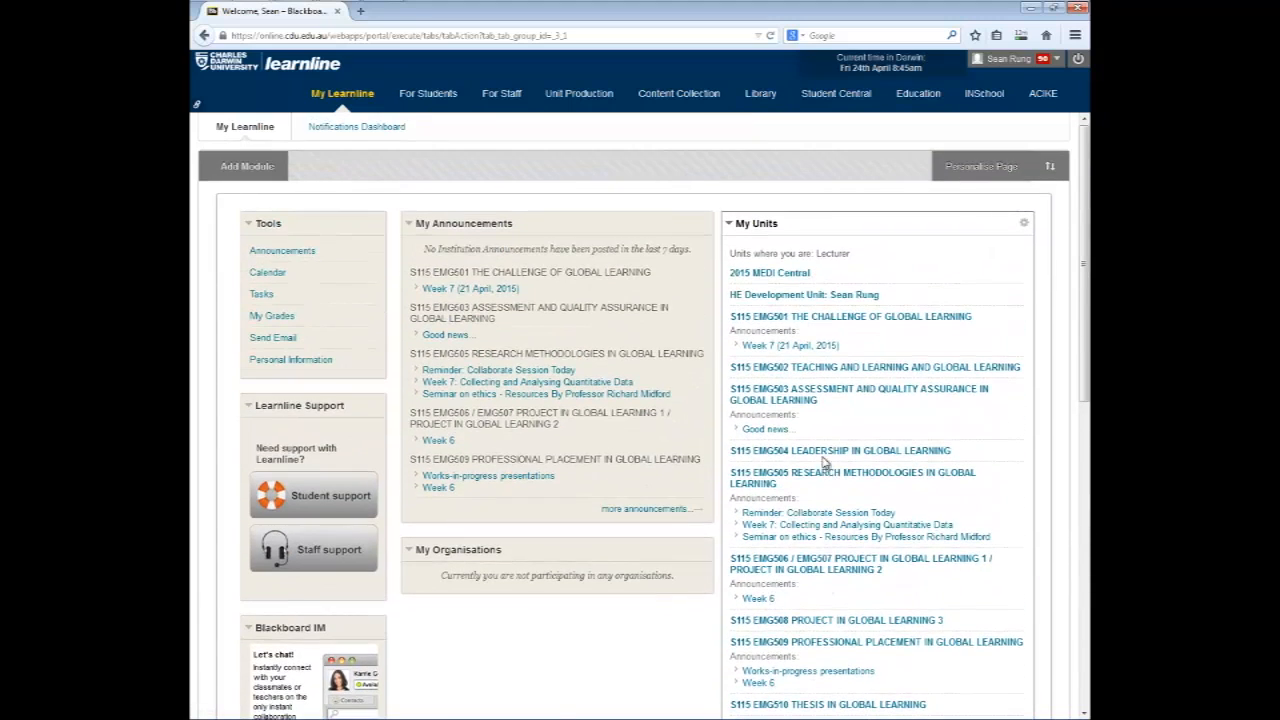
{"action": "left_click", "coordinate": [795, 281]}
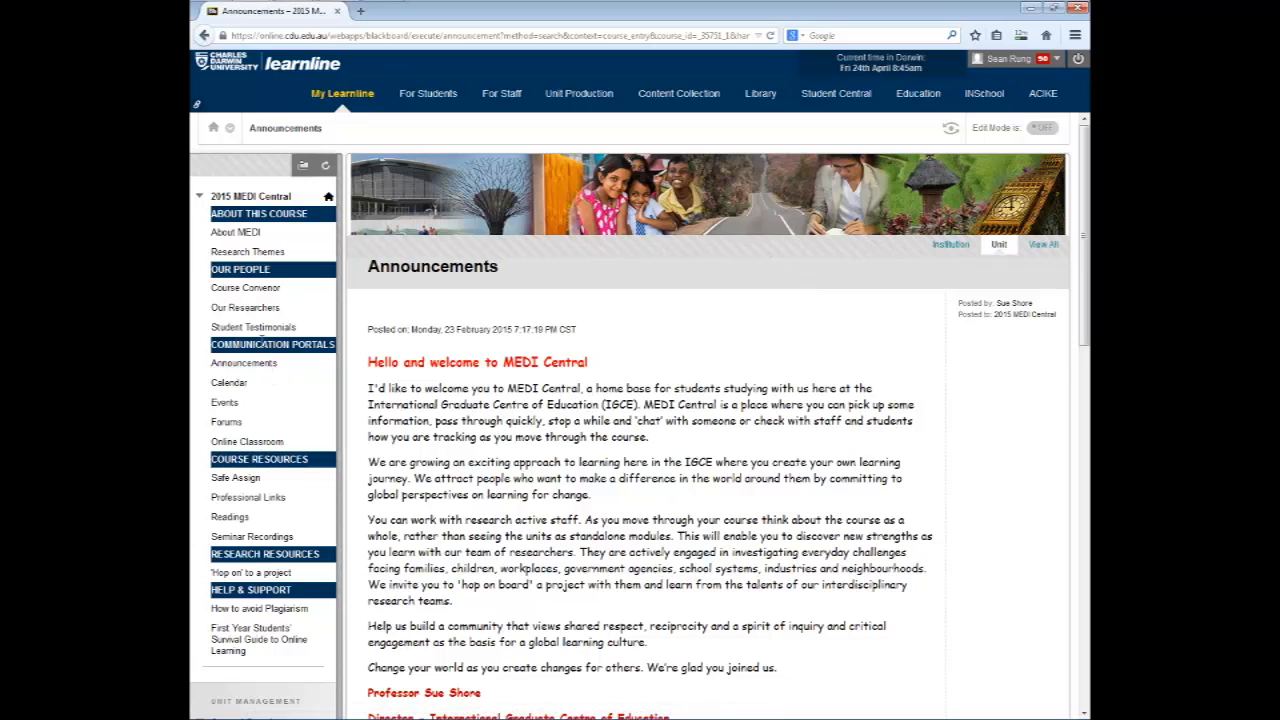
Go to Online Classroom to show the 2015 MEDI Central Room's Blackboard Collaborate page.
{"action": "left_click", "coordinate": [252, 443]}
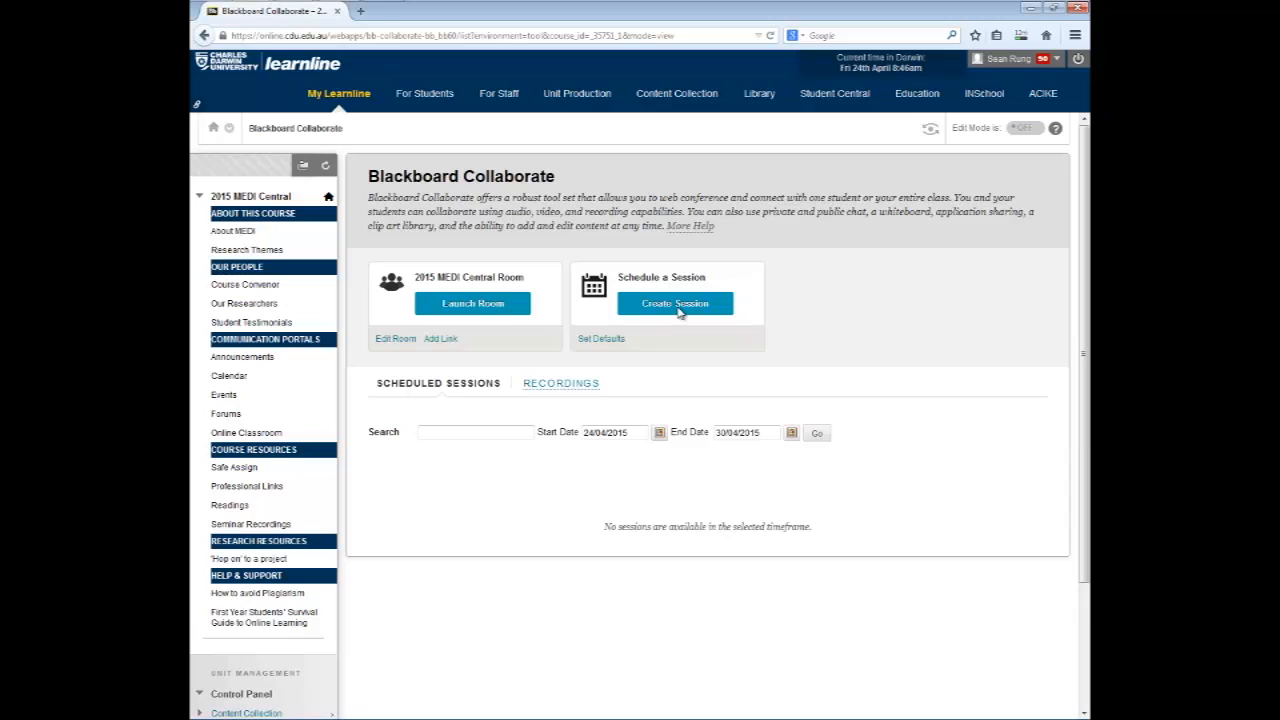
Create a new Collaborate session, replacing the default name '2015 MEDI Central' with 'Blackboard Collaborate Tutorial'.
{"action": "left_click", "coordinate": [676, 304]}
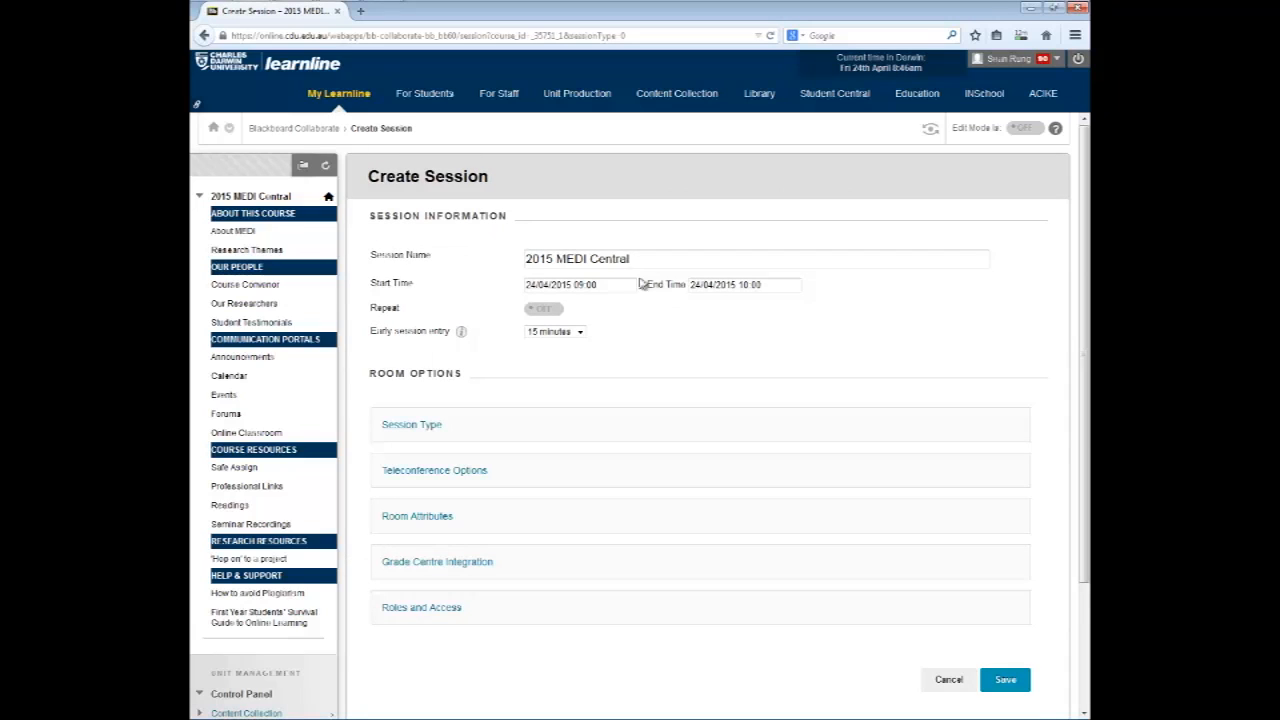
{"action": "left_click_drag", "start_coordinate": [634, 258], "coordinate": [512, 259]}
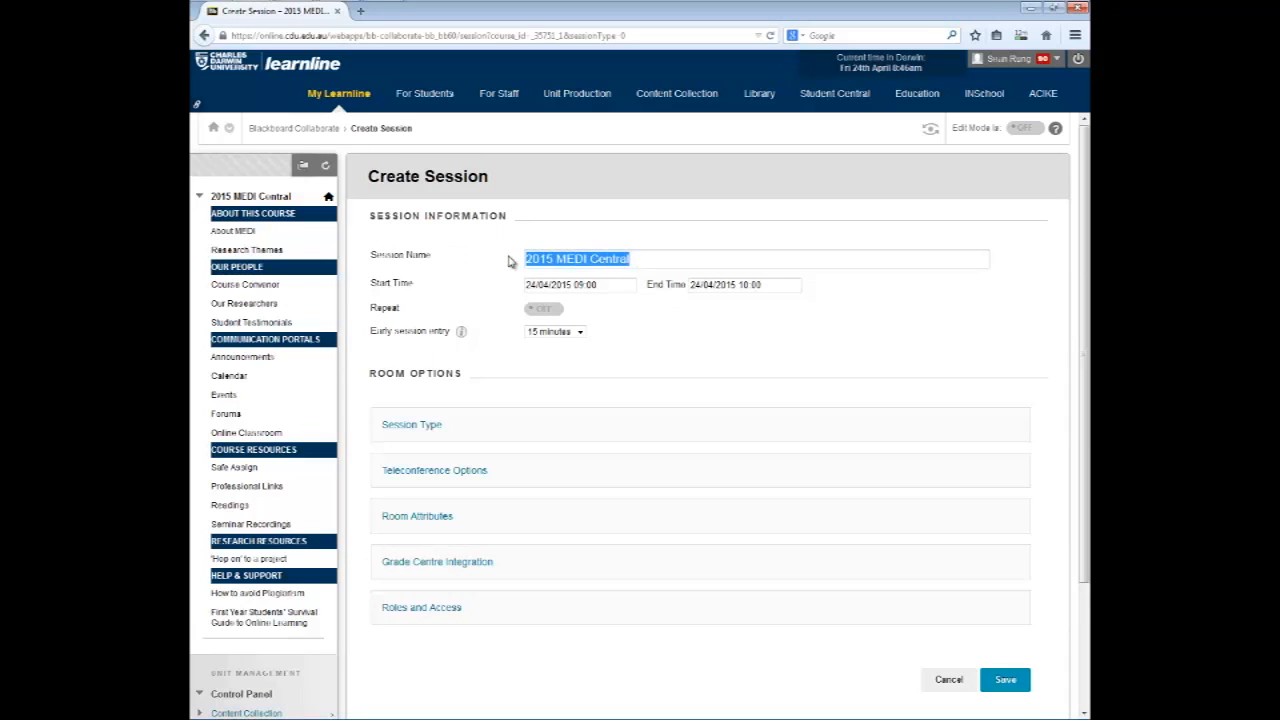
{"action": "key", "text": "BackSpace"}
{"action": "type", "text": "Tutorial"}
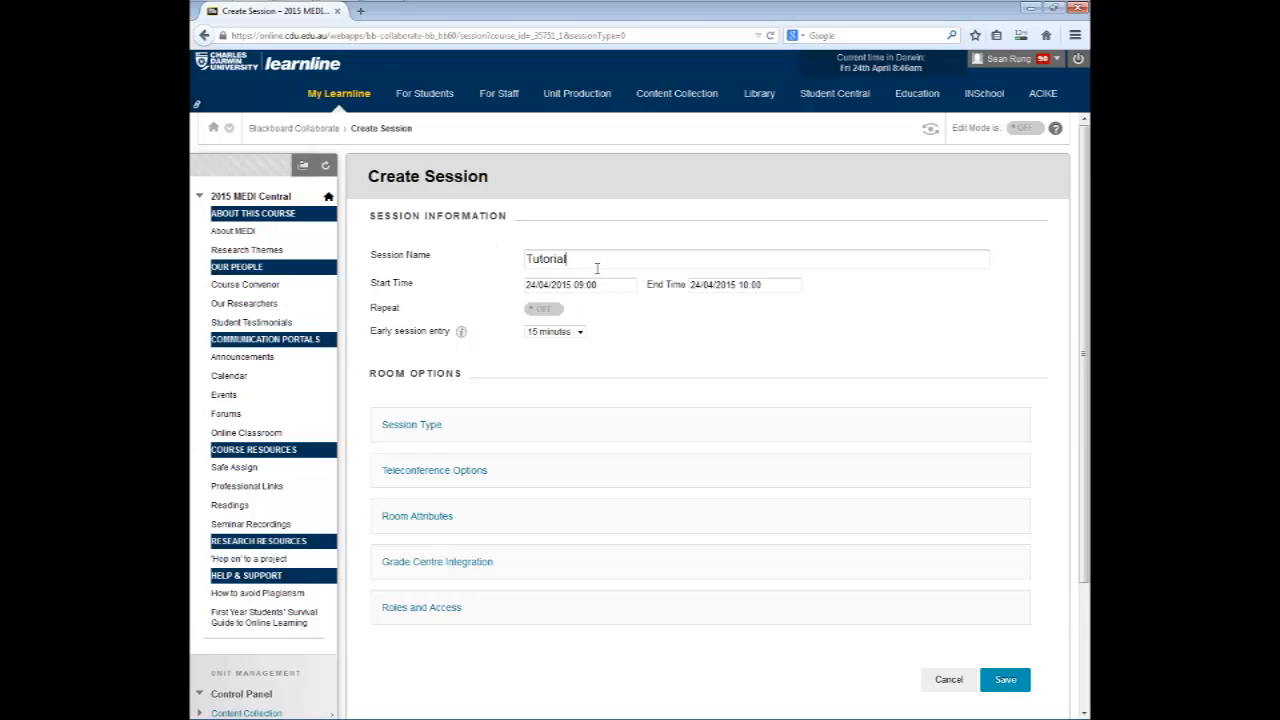
{"action": "key", "text": "Left"}
{"action": "key", "text": "Left"}
{"action": "key", "text": "Left"}
{"action": "key", "text": "Left"}
{"action": "key", "text": "Left"}
{"action": "key", "text": "Left"}
{"action": "key", "text": "Left"}
{"action": "key", "text": "Left"}
{"action": "type", "text": "Blackbac"}
{"action": "type", "text": "rd "}
{"action": "type", "text": "Collabora"}
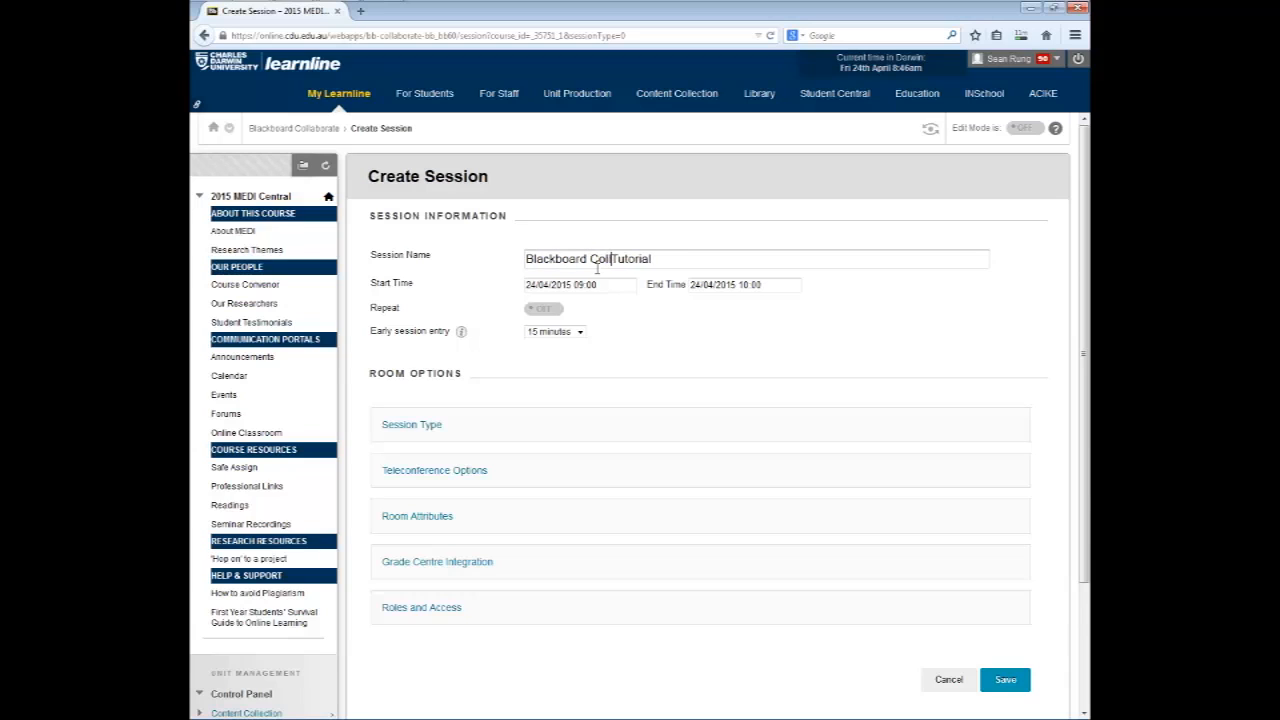
{"action": "type", "text": "te"}
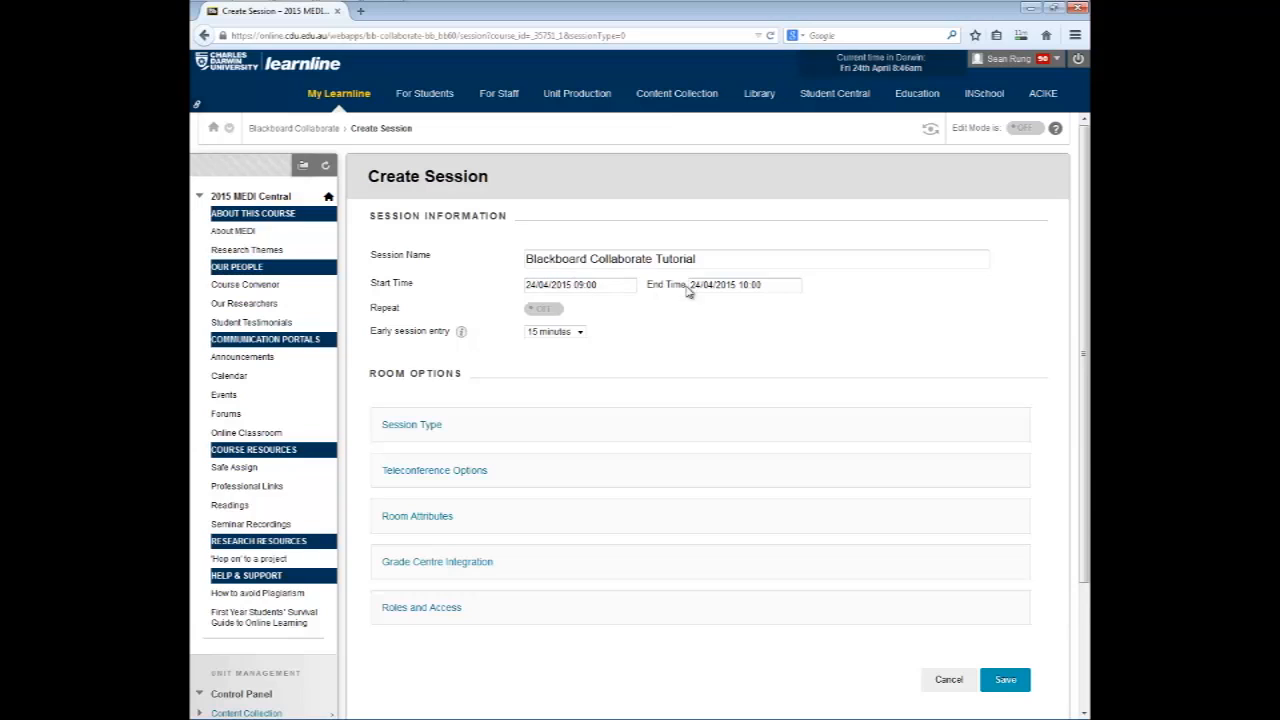
Set the session end time to 09:30 on 24/04/2015 and switch Repeat on.
{"action": "left_click", "coordinate": [735, 285]}
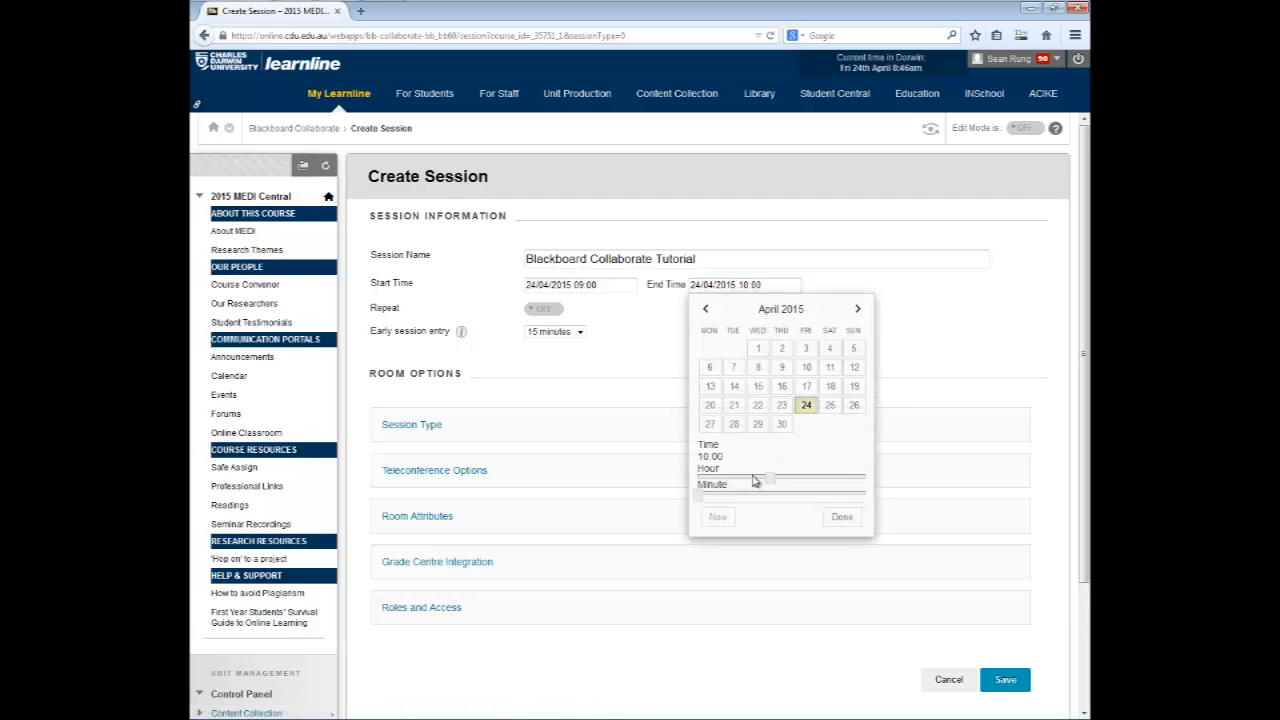
{"action": "left_click_drag", "start_coordinate": [766, 479], "coordinate": [793, 497]}
{"action": "left_click", "coordinate": [843, 518]}
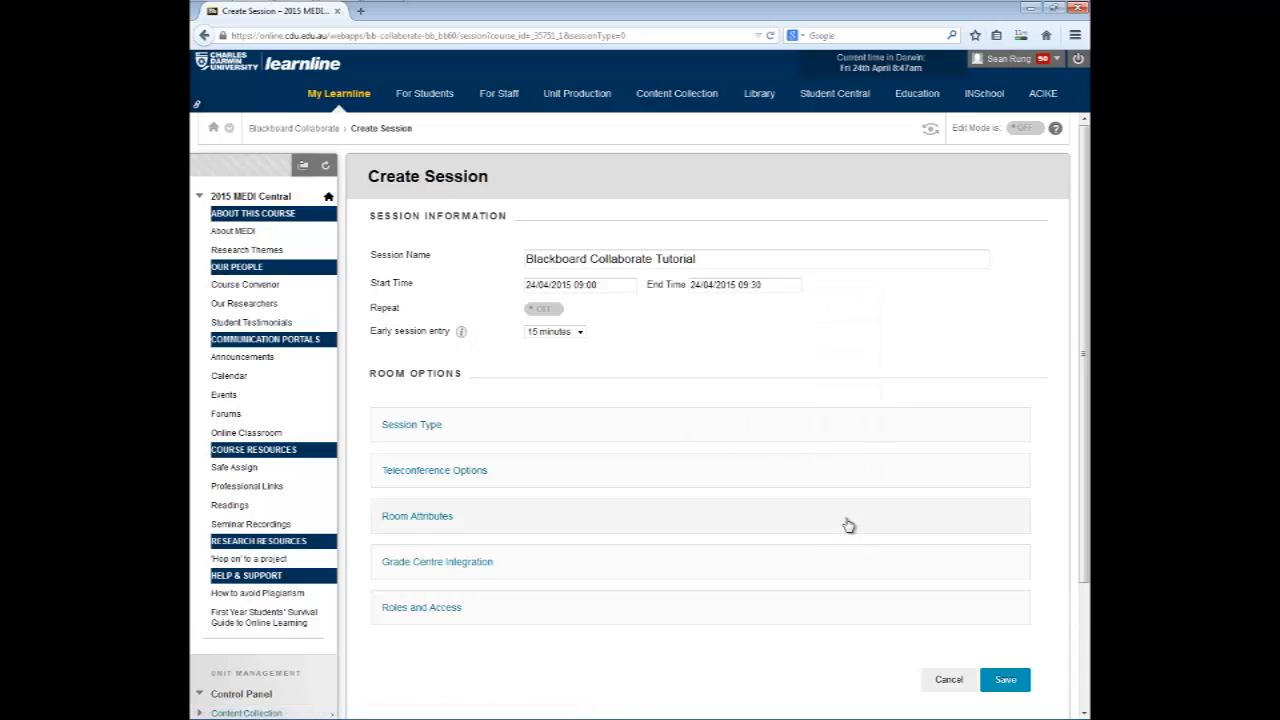
{"action": "left_click", "coordinate": [549, 311]}
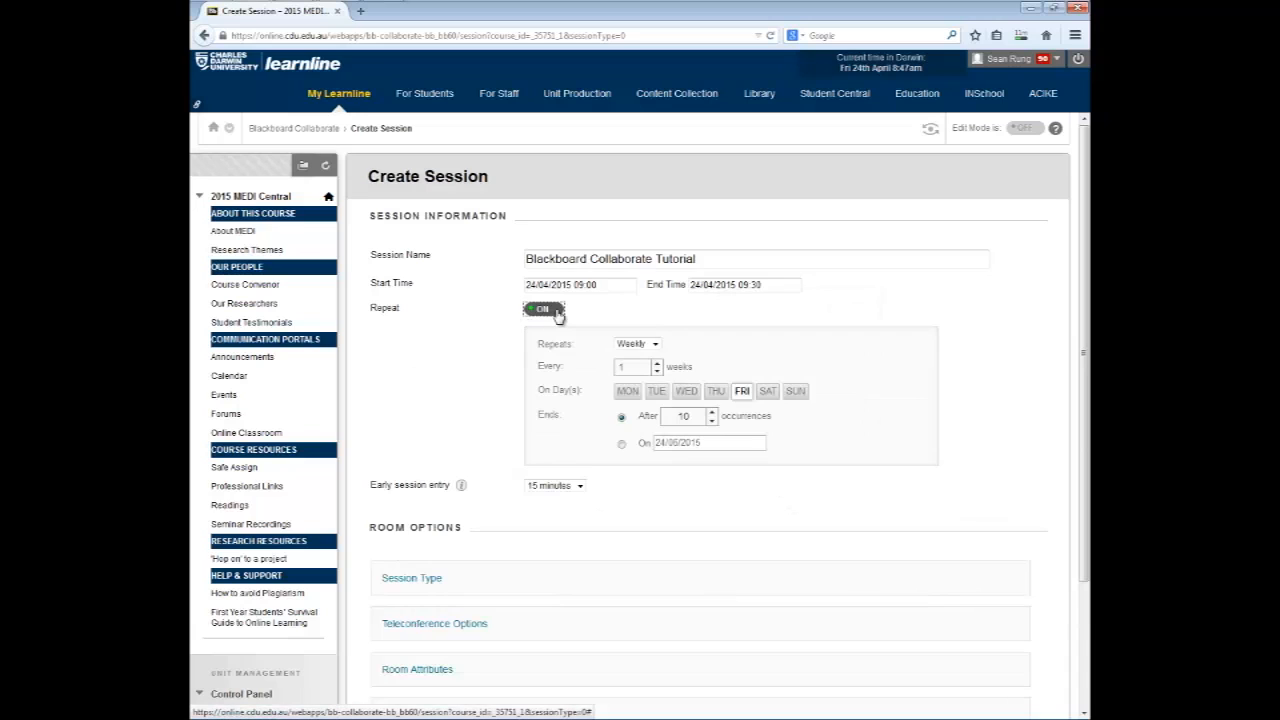
Make the session repeat Weekly every 4 weeks, ending on 24/06/2015.
{"action": "left_click", "coordinate": [657, 363]}
{"action": "left_click", "coordinate": [655, 343]}
{"action": "left_click", "coordinate": [705, 354]}
{"action": "left_click", "coordinate": [622, 418]}
{"action": "left_click", "coordinate": [622, 444]}
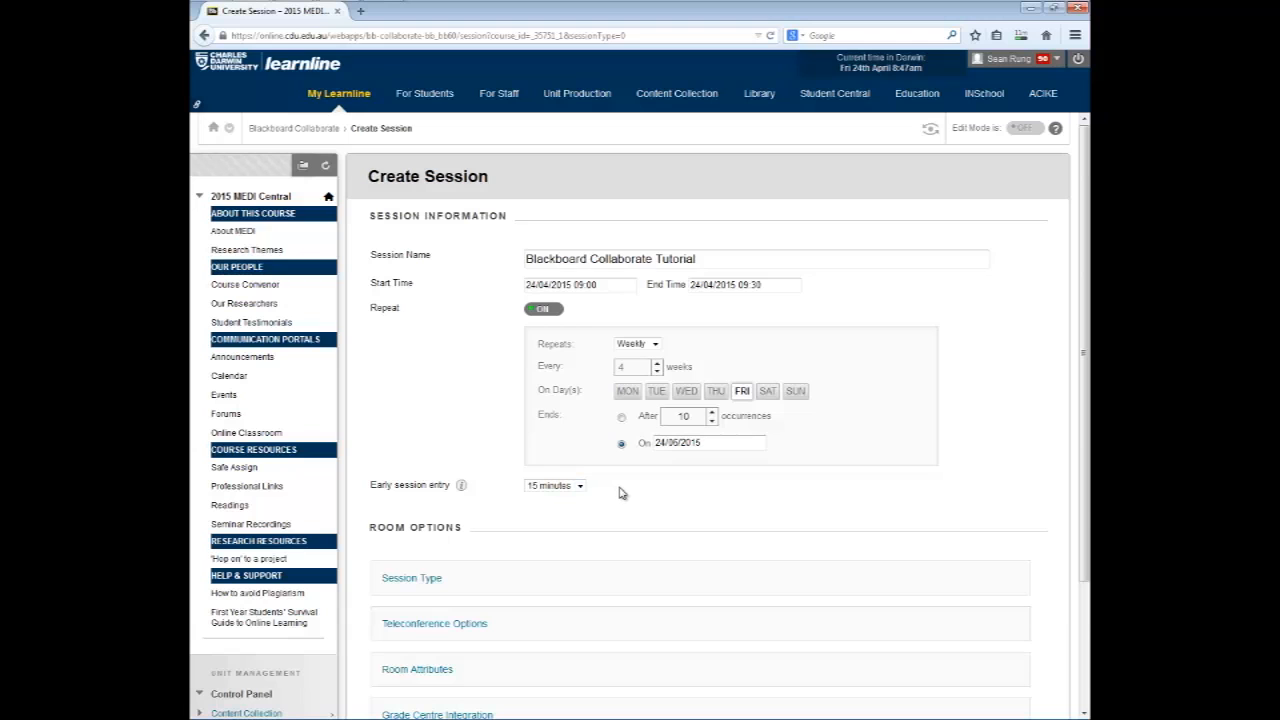
{"action": "scroll", "coordinate": [620, 492], "scroll_direction": "down", "scroll_amount": 3}
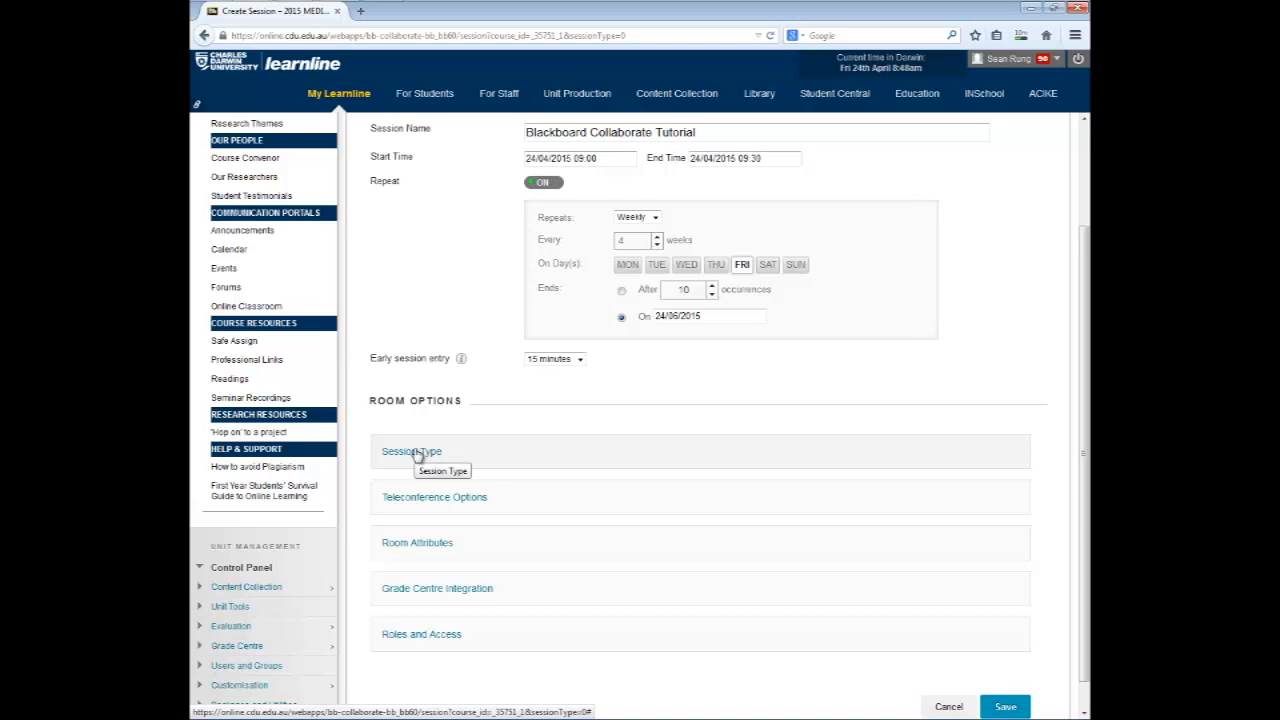
In Room Attributes, keep recording mode Manual, max talkers 3 and max cameras 3.
{"action": "scroll", "coordinate": [418, 455], "scroll_direction": "down", "scroll_amount": 1}
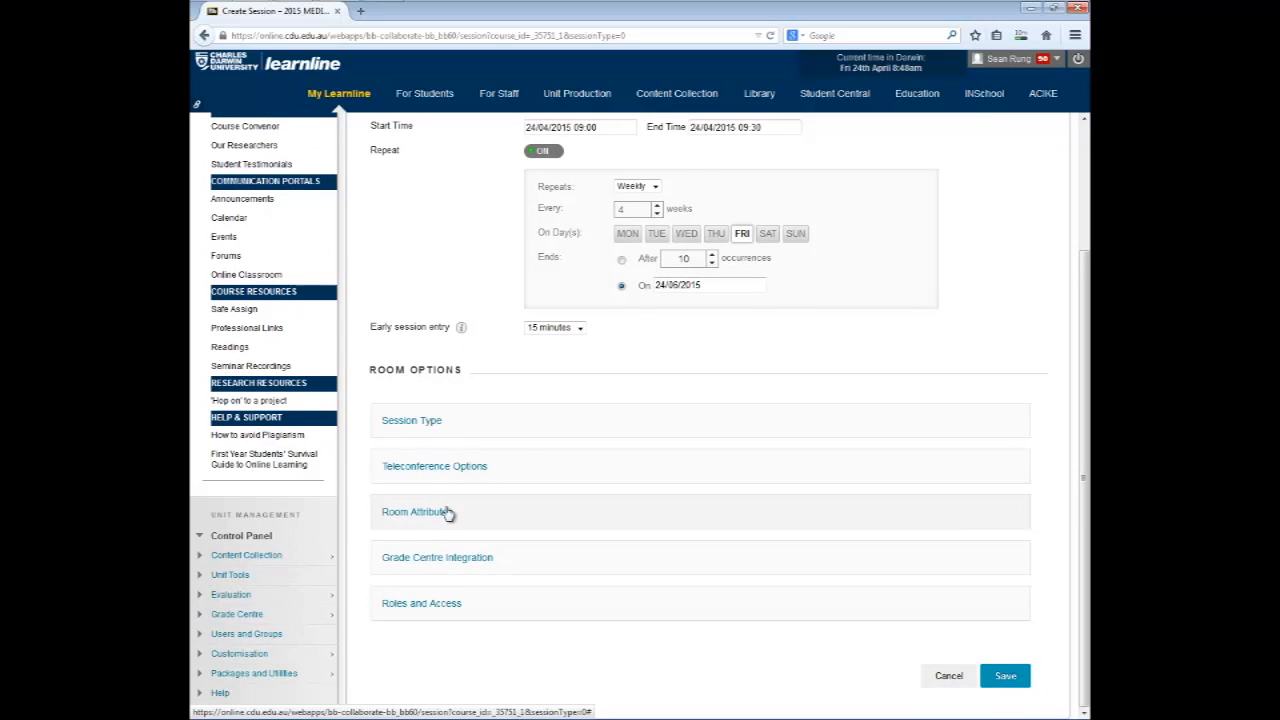
{"action": "left_click", "coordinate": [435, 513]}
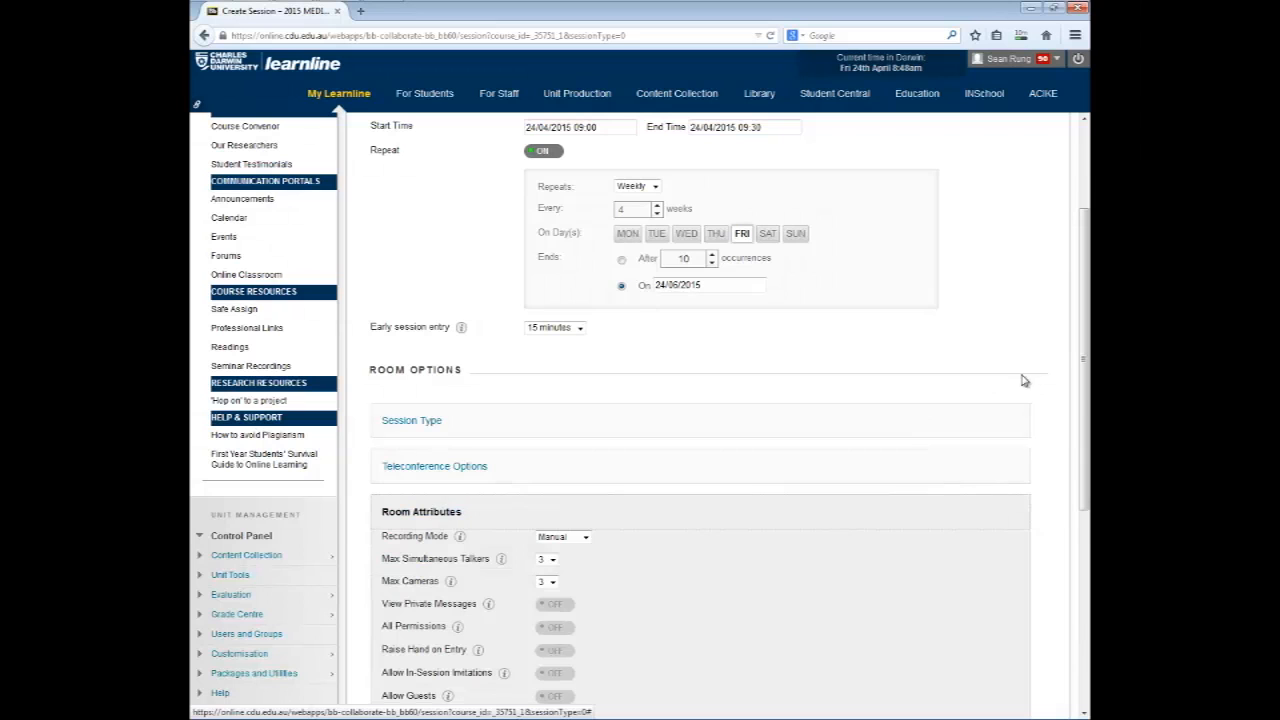
{"action": "left_click_drag", "start_coordinate": [1083, 415], "coordinate": [1083, 556]}
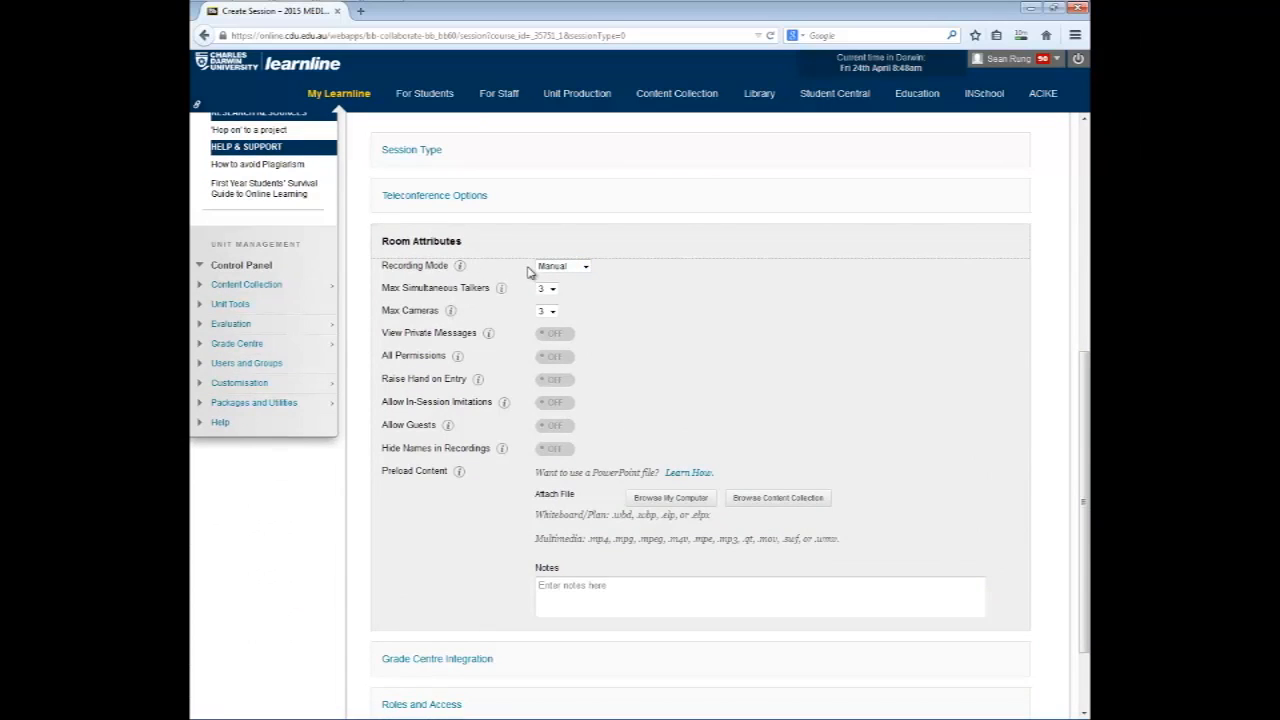
{"action": "left_click", "coordinate": [586, 271]}
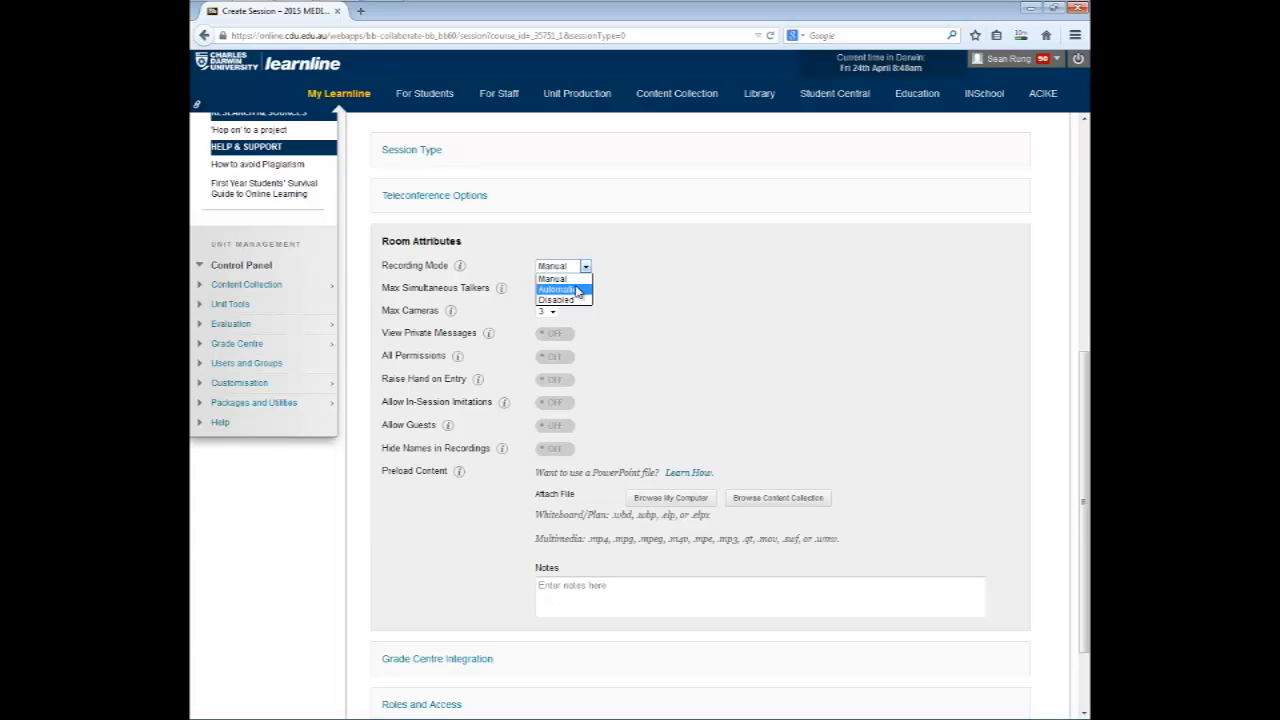
{"action": "left_click", "coordinate": [566, 280]}
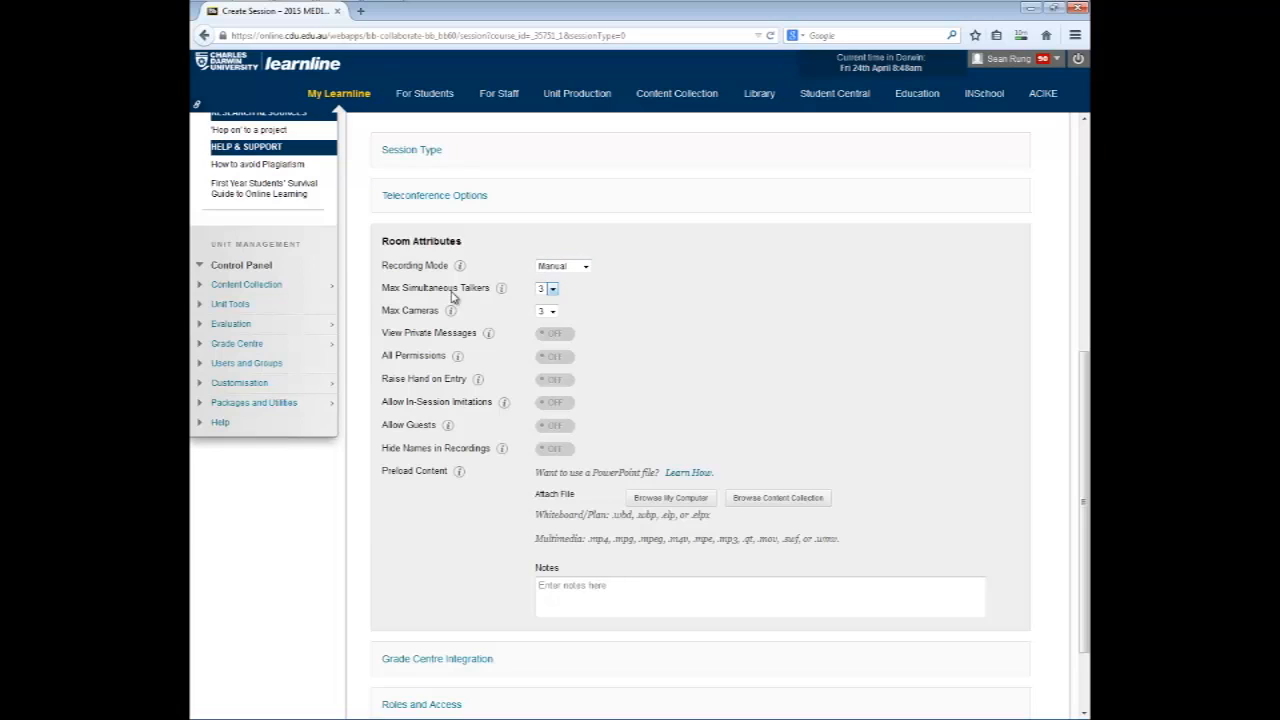
{"action": "left_click", "coordinate": [550, 290]}
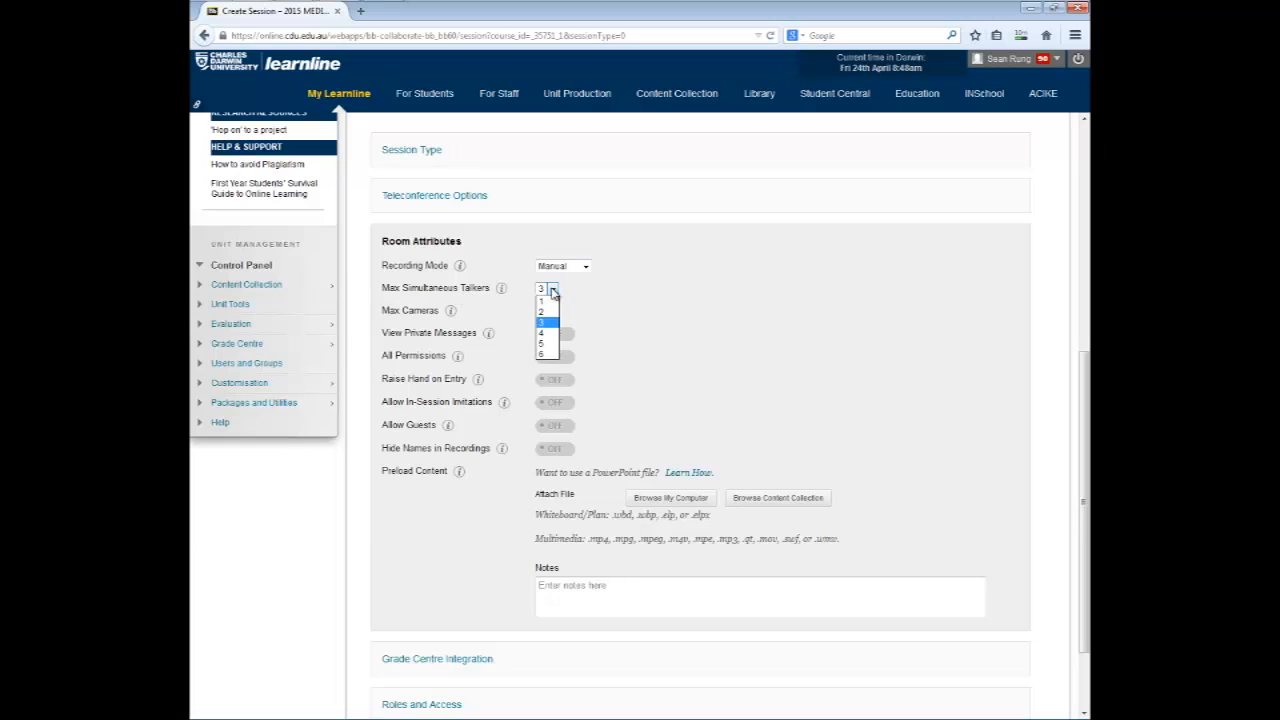
{"action": "left_click", "coordinate": [577, 293]}
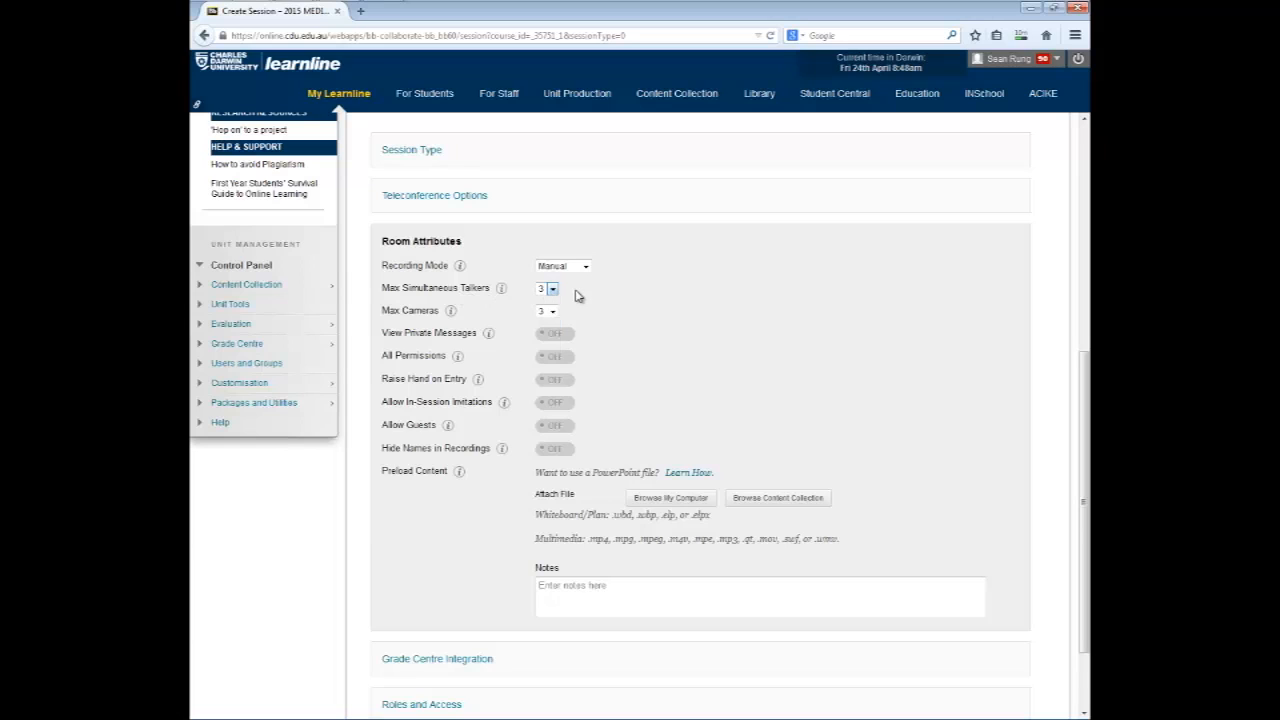
{"action": "left_click", "coordinate": [552, 311]}
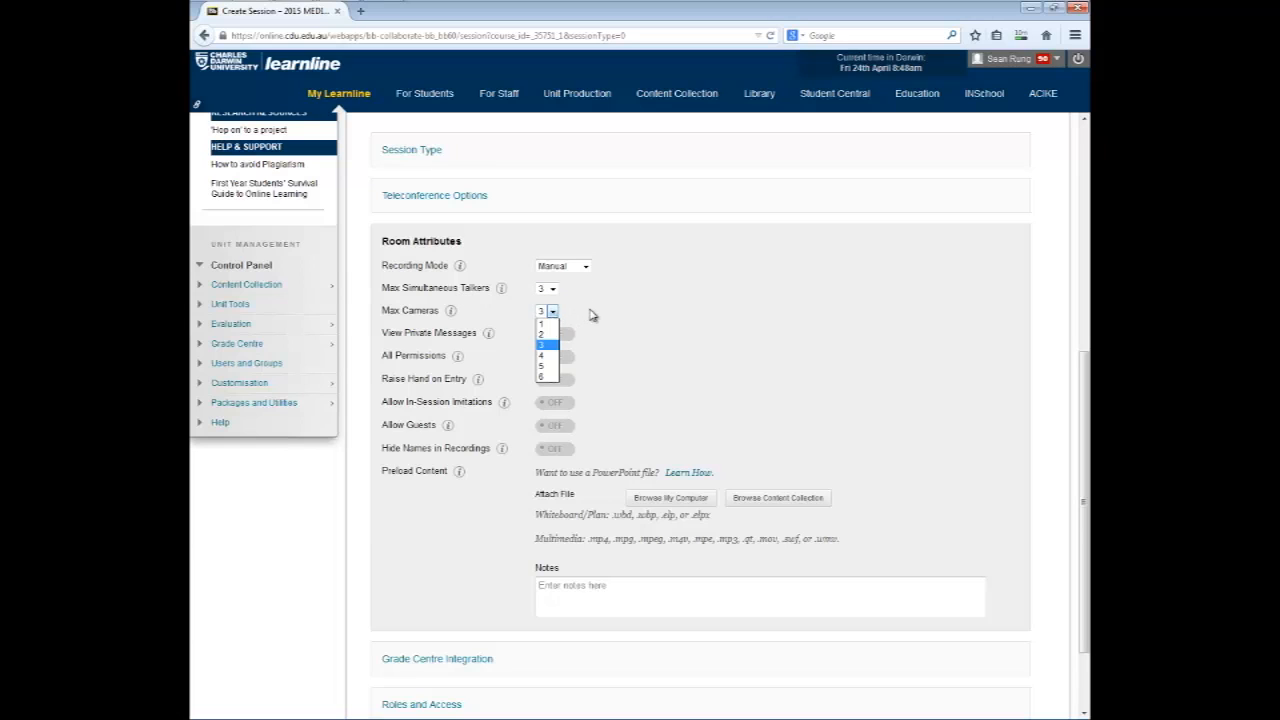
{"action": "left_click", "coordinate": [590, 316]}
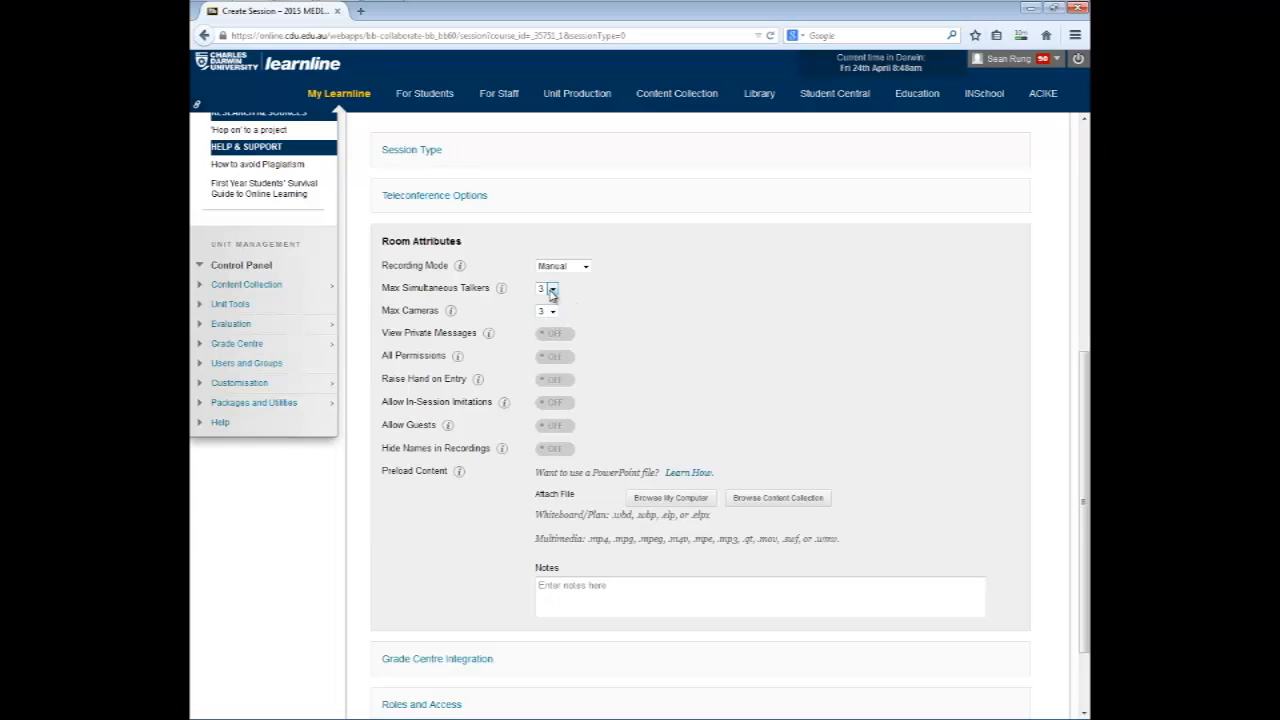
{"action": "left_click", "coordinate": [551, 290]}
{"action": "left_click", "coordinate": [580, 298]}
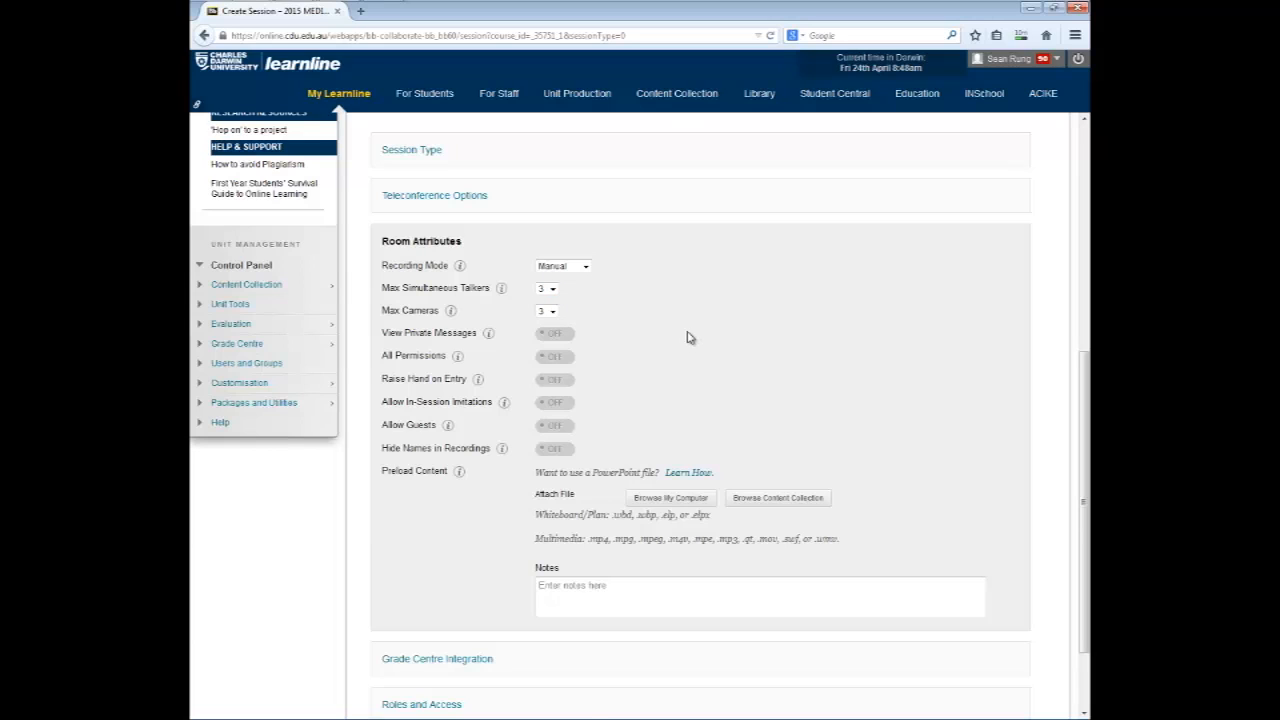
Turn on View Private Messages, All Permissions, In-Session Invitations and Allow Guests.
{"action": "left_click", "coordinate": [558, 337]}
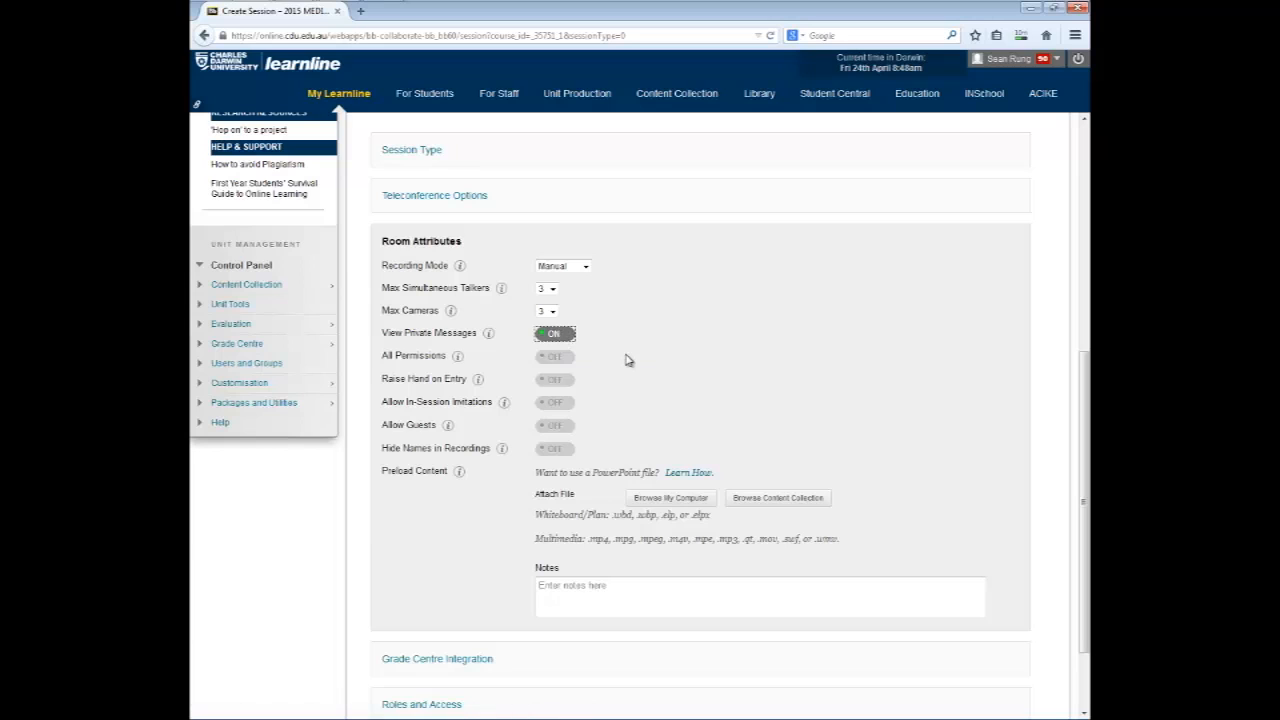
{"action": "left_click", "coordinate": [555, 358]}
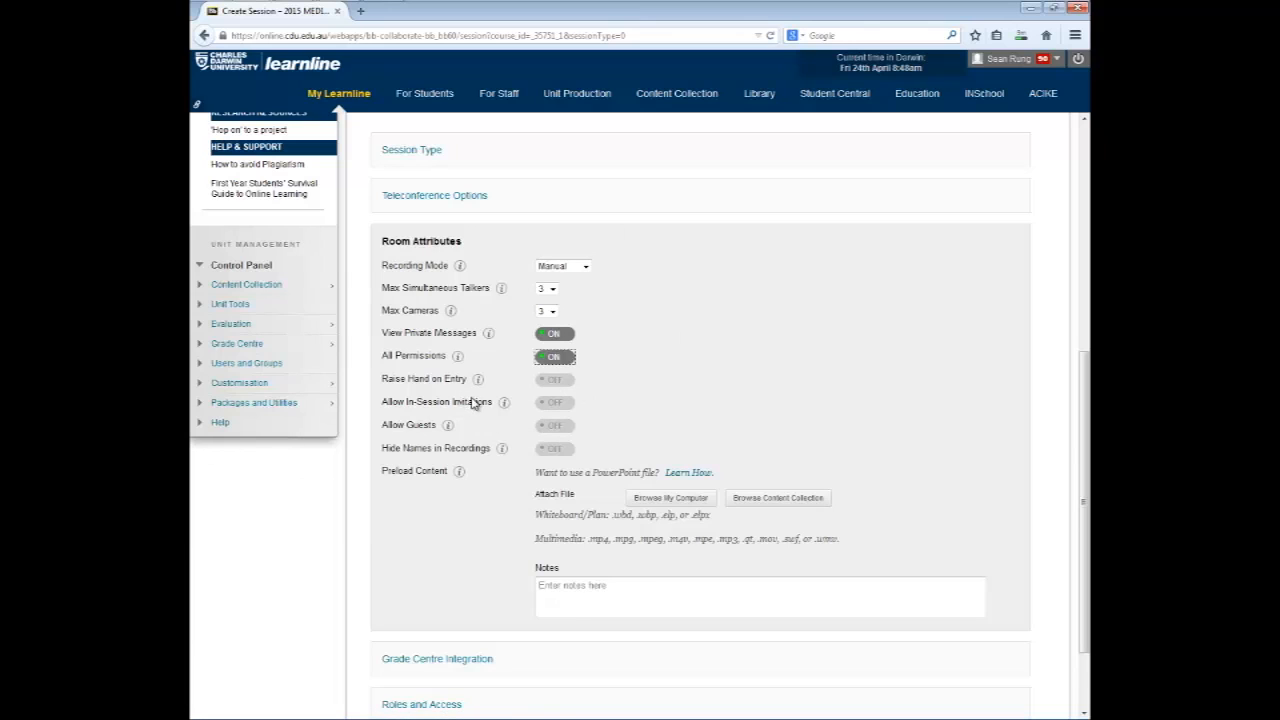
{"action": "left_click", "coordinate": [556, 404]}
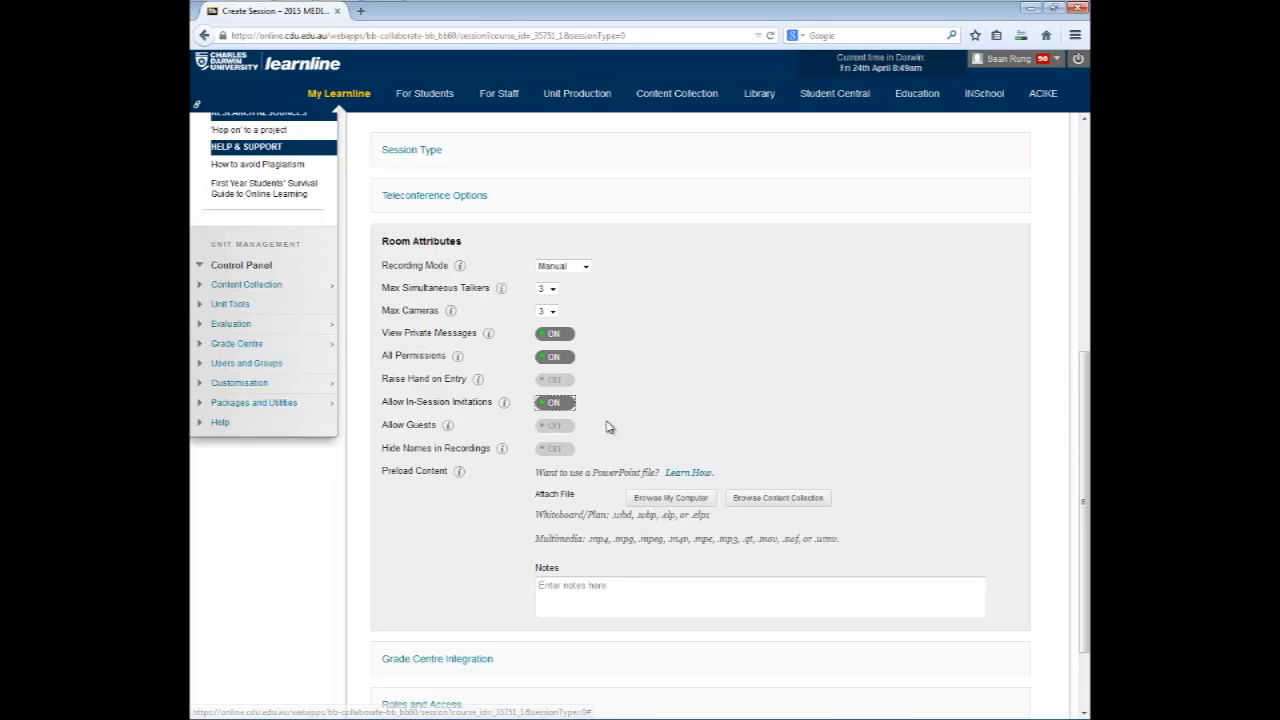
{"action": "left_click", "coordinate": [556, 432]}
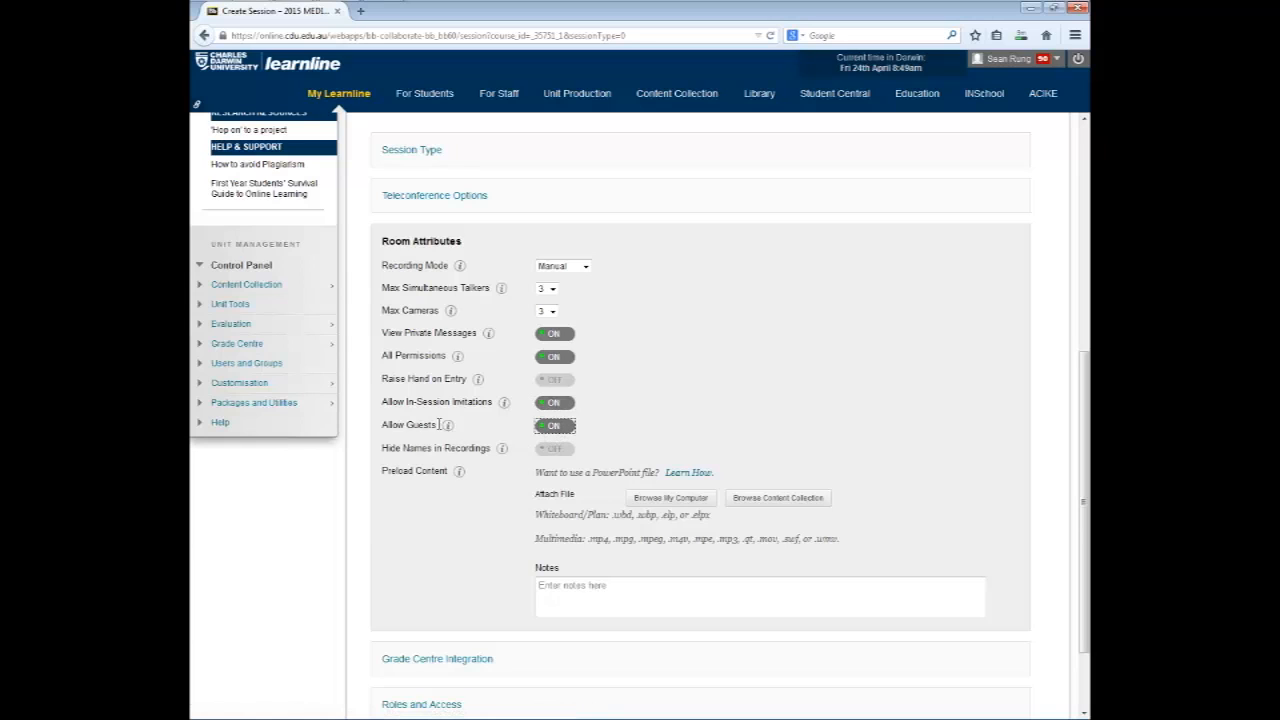
{"action": "mouse_move", "coordinate": [450, 428]}
{"action": "scroll", "coordinate": [600, 565], "scroll_direction": "down", "scroll_amount": 2}
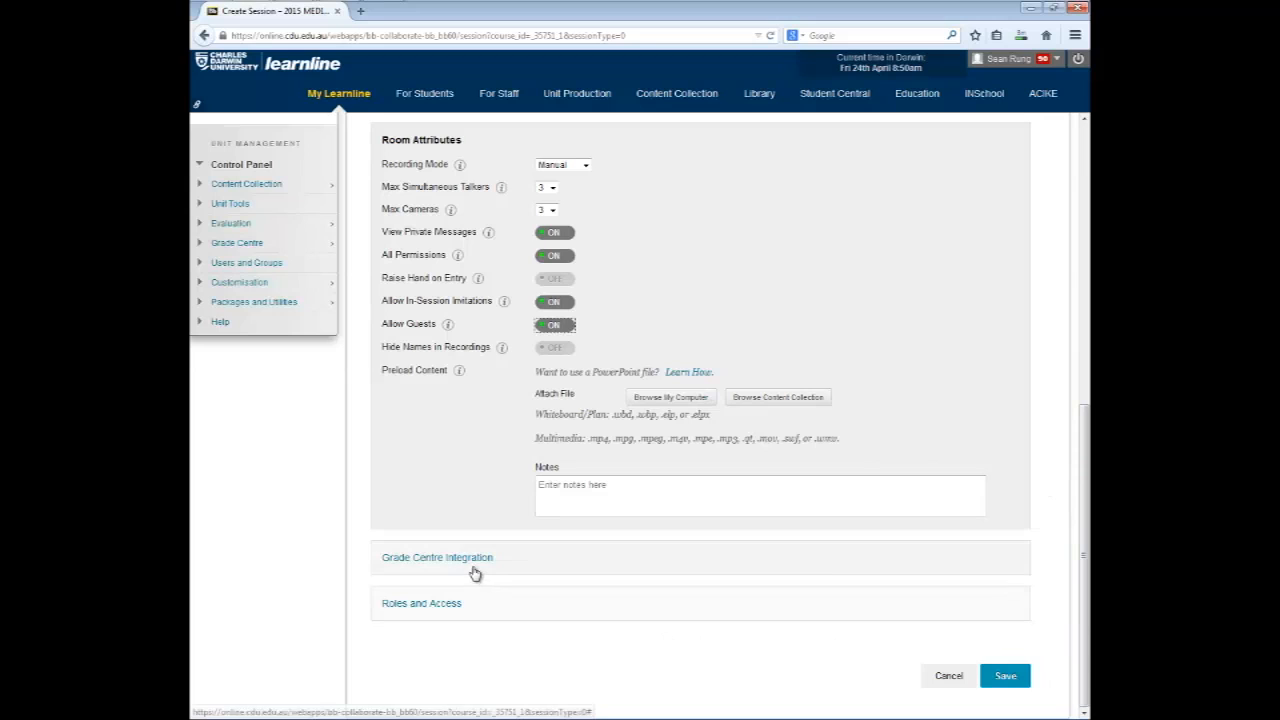
In Roles and Access, toggle 'all users join as moderators' on and then off again.
{"action": "left_click", "coordinate": [464, 614]}
{"action": "scroll", "coordinate": [467, 606], "scroll_direction": "down", "scroll_amount": 2}
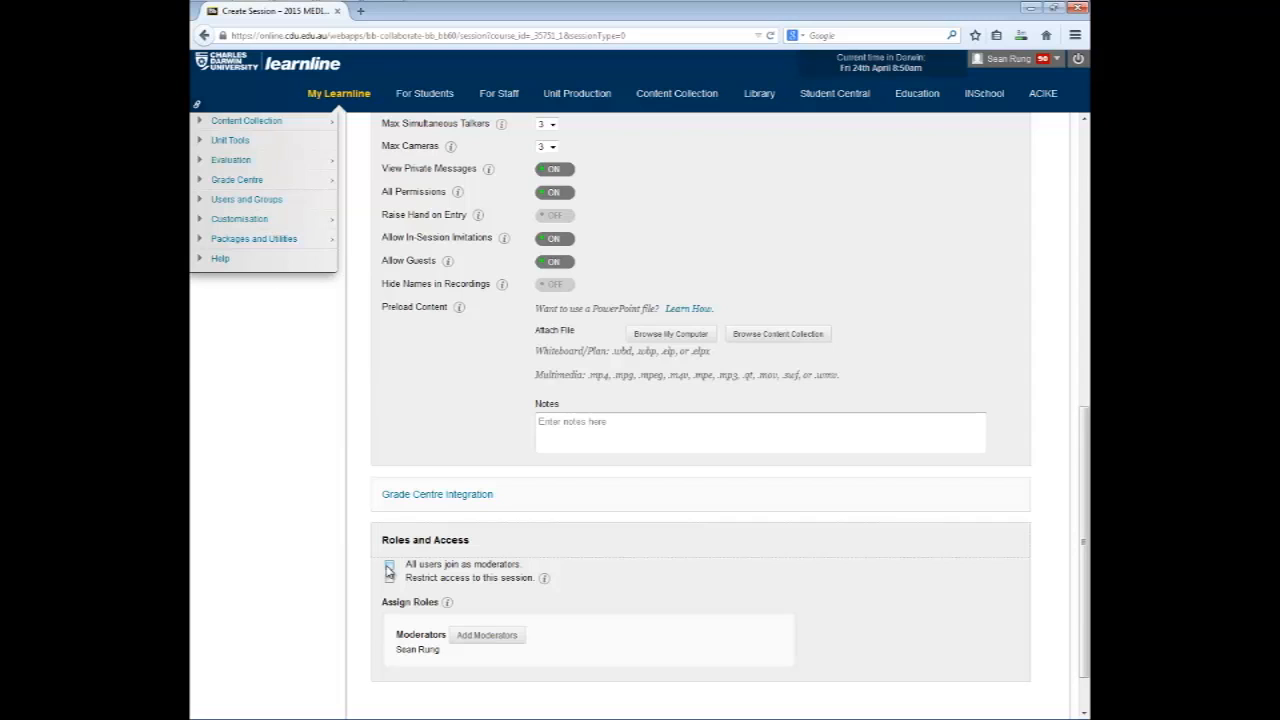
{"action": "left_click", "coordinate": [389, 566]}
{"action": "left_click", "coordinate": [389, 566]}
Add a staff user found by first-name search as moderator, remove them, and save the session.
{"action": "left_click", "coordinate": [487, 635]}
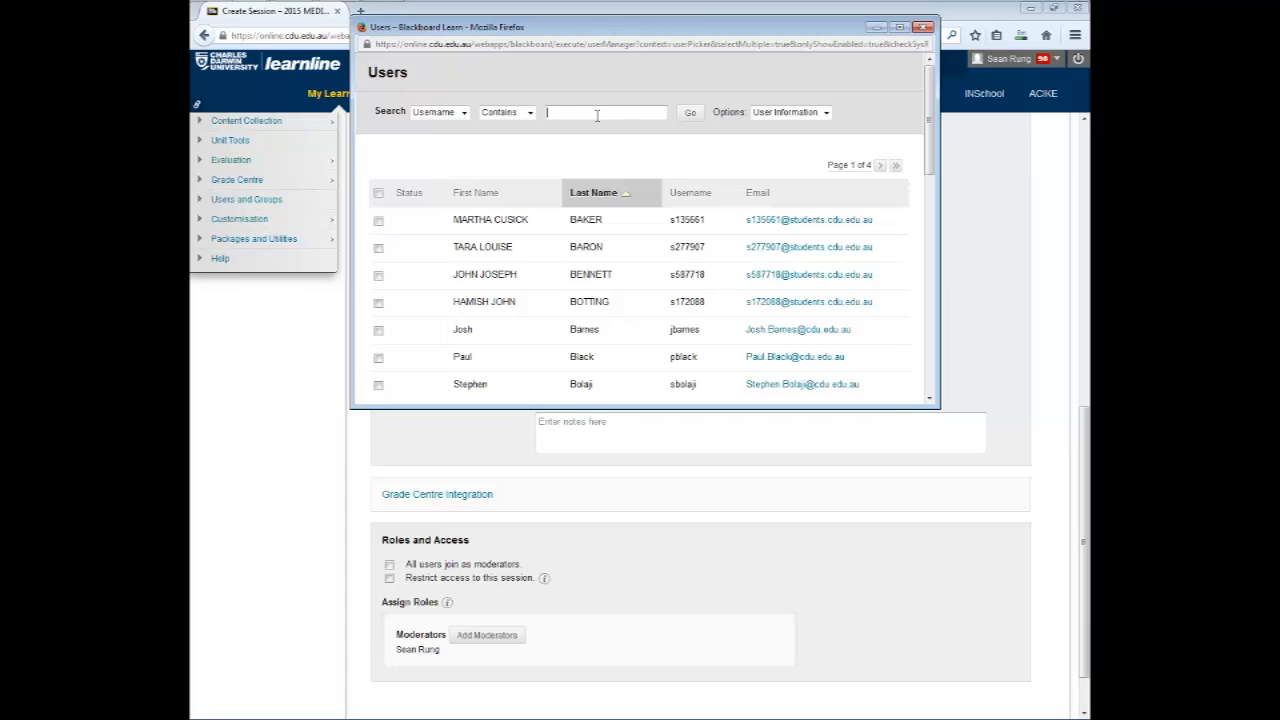
{"action": "type", "text": "isa"}
{"action": "left_click", "coordinate": [464, 116]}
{"action": "left_click", "coordinate": [458, 139]}
{"action": "left_click", "coordinate": [699, 113]}
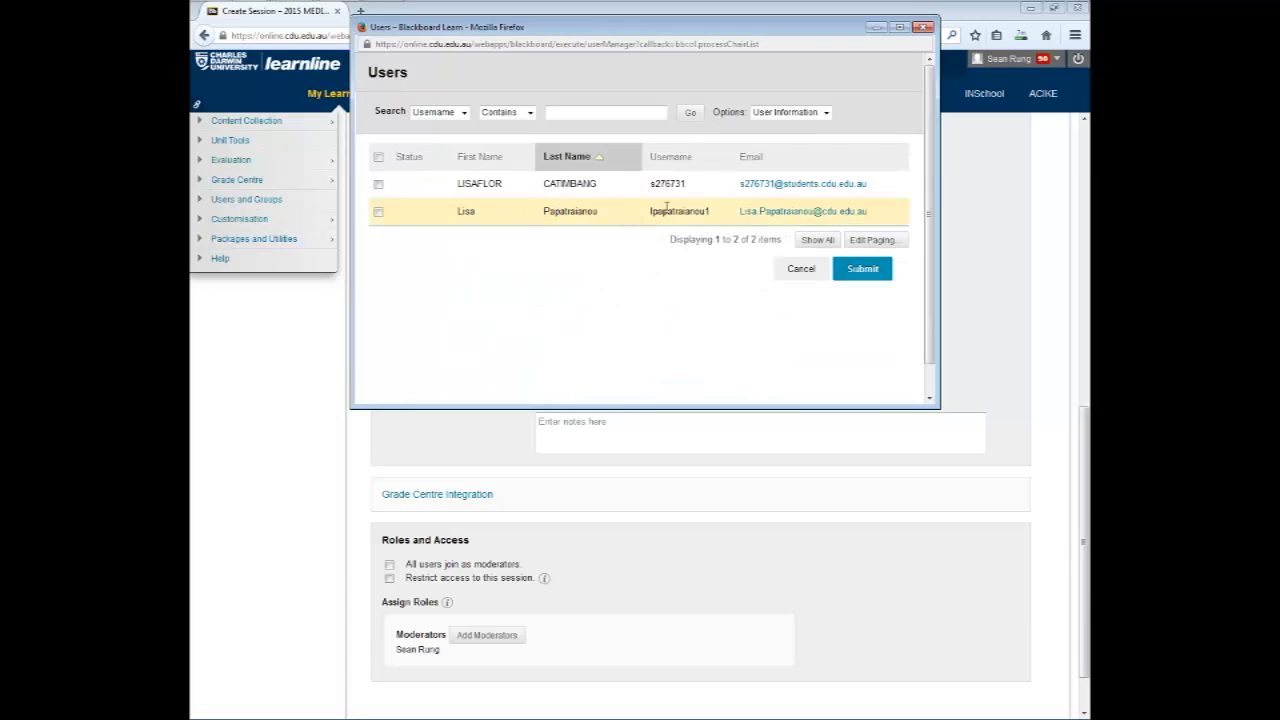
{"action": "left_click", "coordinate": [379, 212]}
{"action": "left_click", "coordinate": [862, 270]}
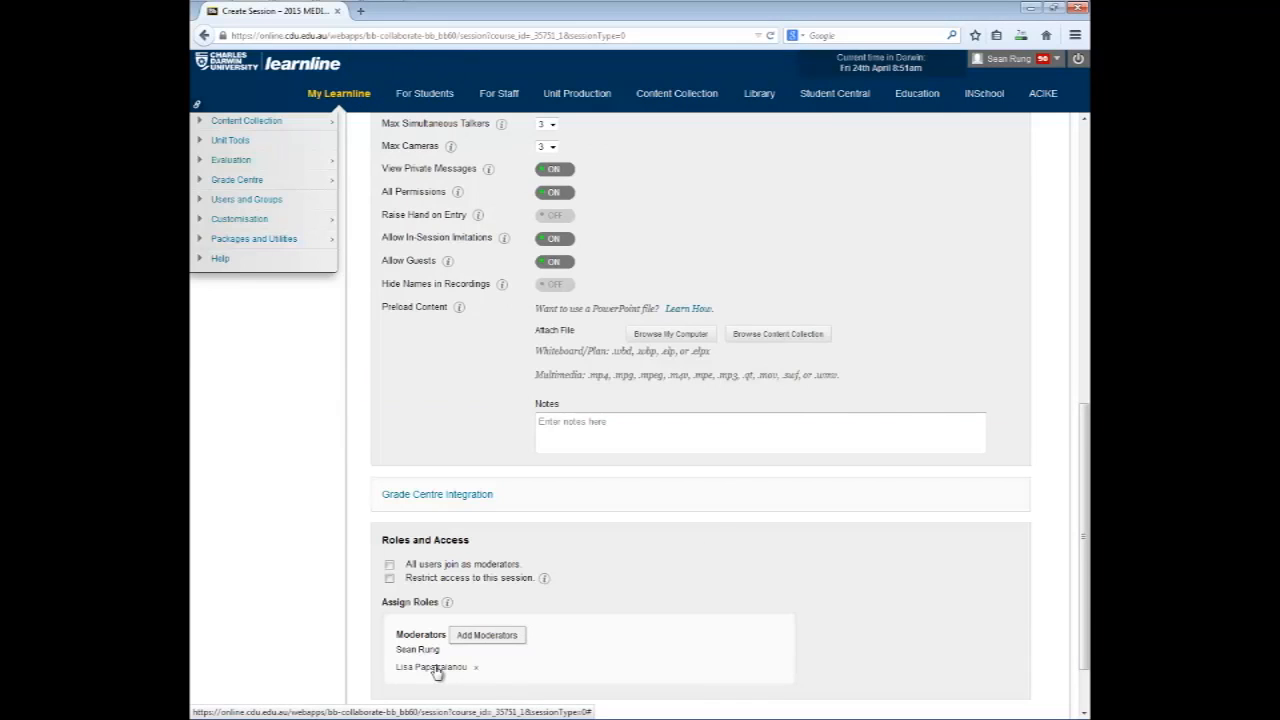
{"action": "left_click", "coordinate": [477, 668]}
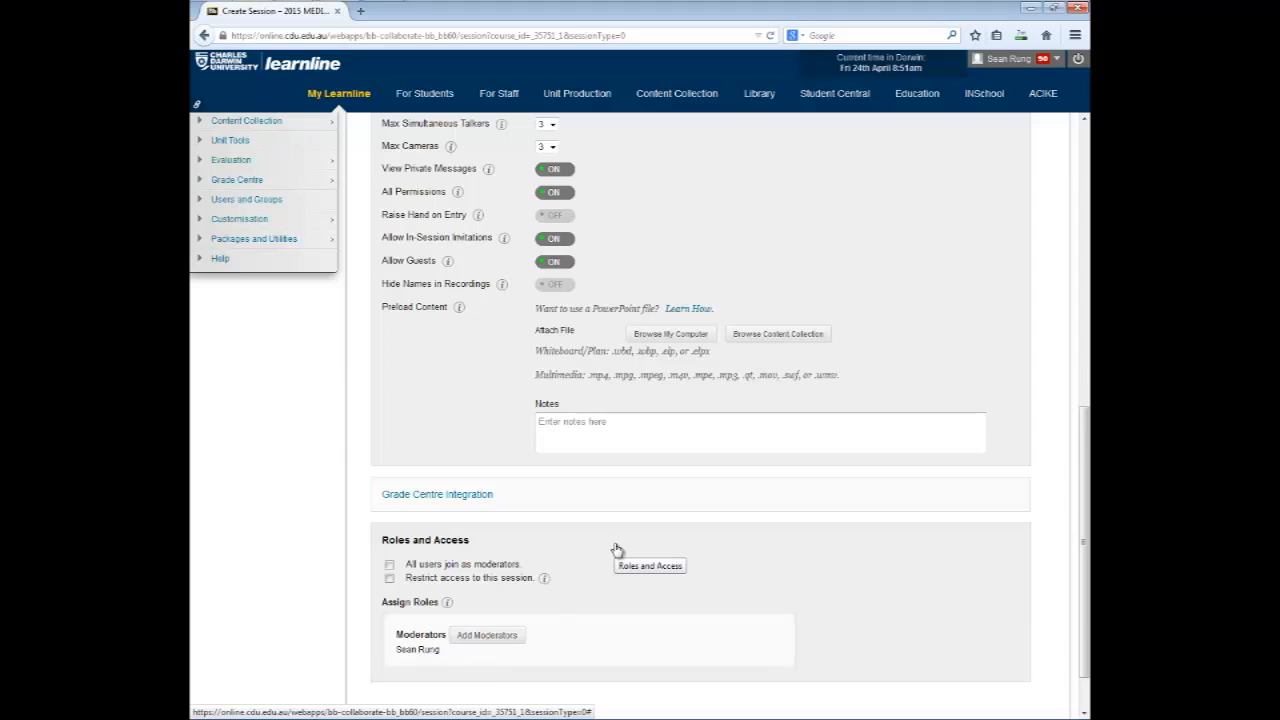
{"action": "scroll", "coordinate": [683, 531], "scroll_direction": "down", "scroll_amount": 2}
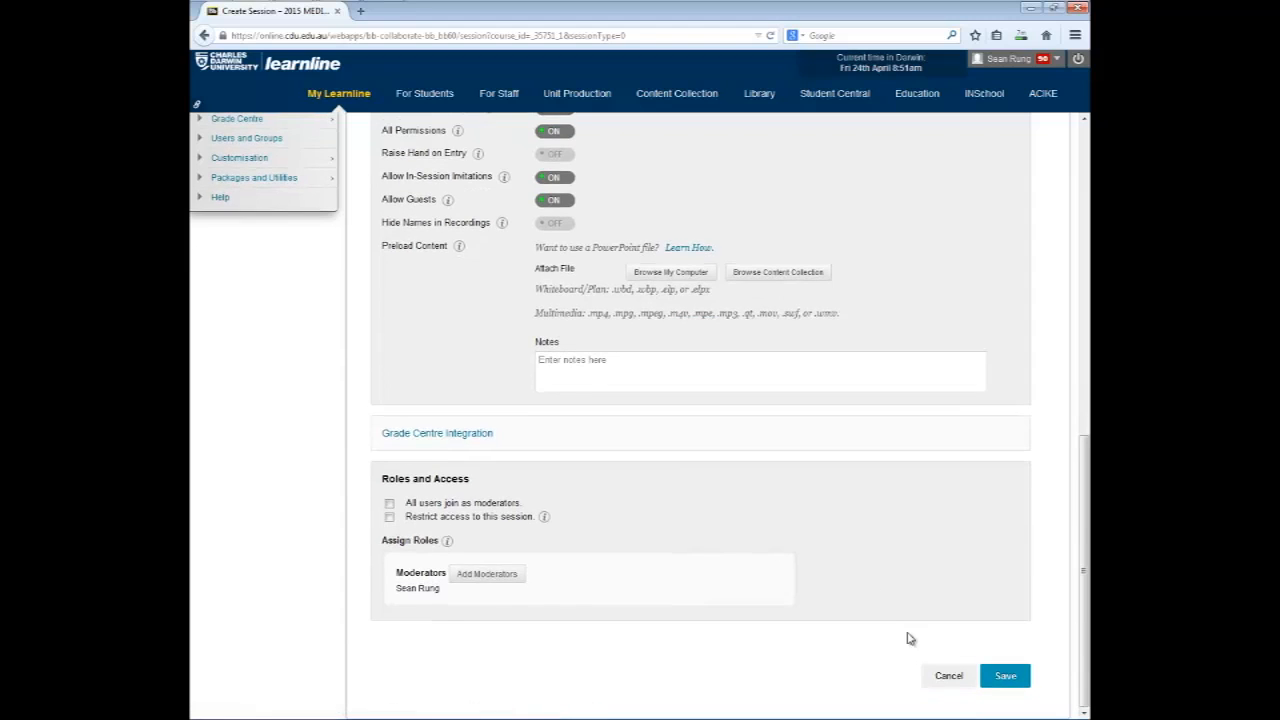
{"action": "left_click", "coordinate": [1006, 678]}
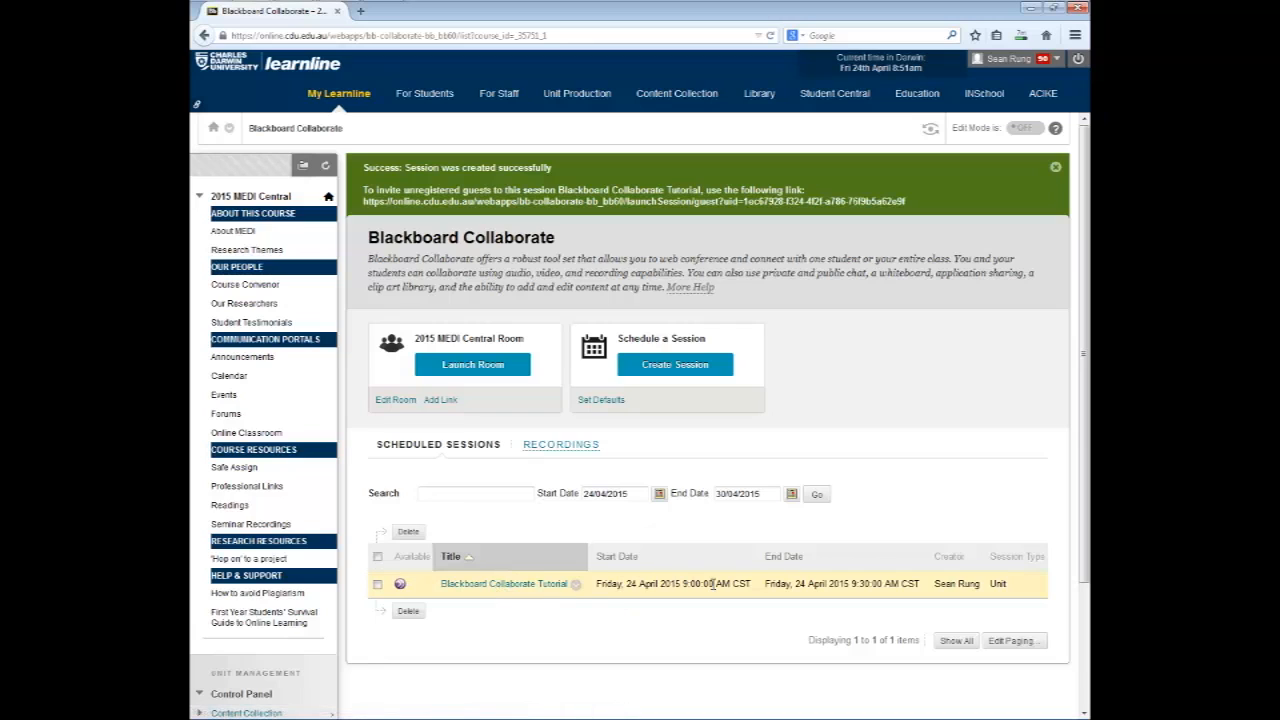
Open Edit Session for Blackboard Collaborate Tutorial from its options menu.
{"action": "left_click_drag", "start_coordinate": [712, 584], "coordinate": [683, 584]}
{"action": "left_click", "coordinate": [716, 586]}
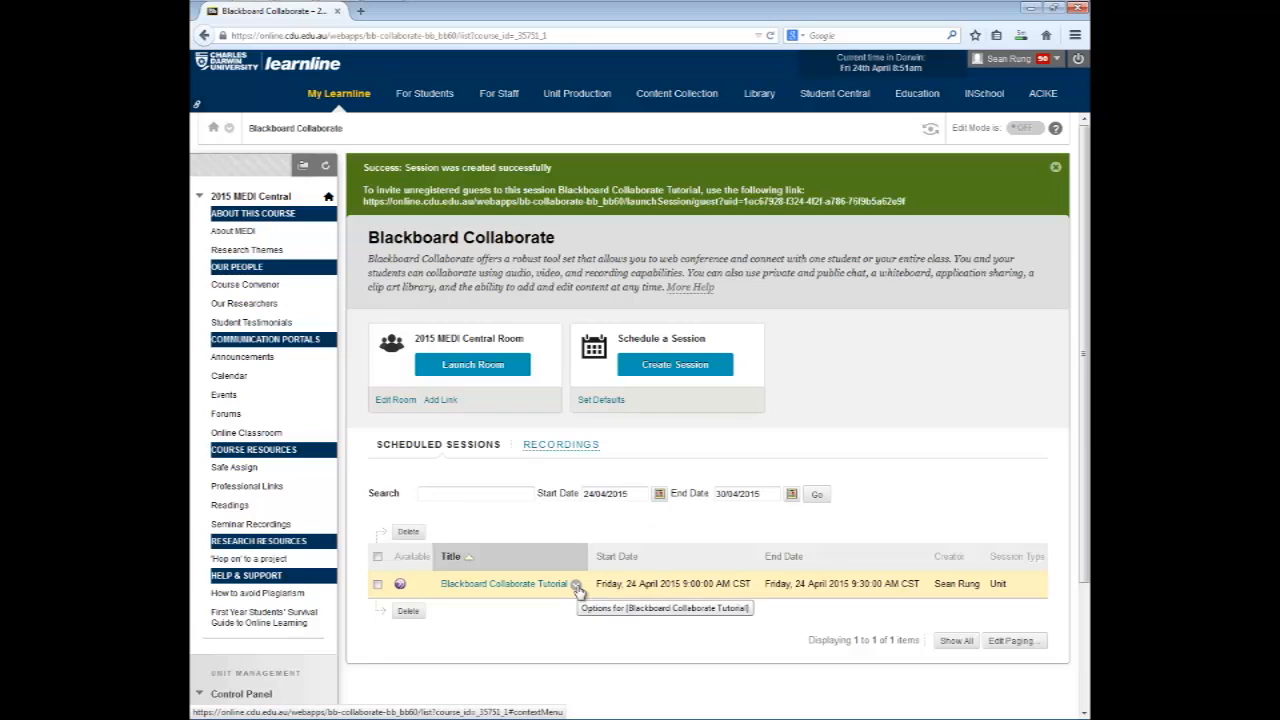
{"action": "left_click", "coordinate": [576, 585]}
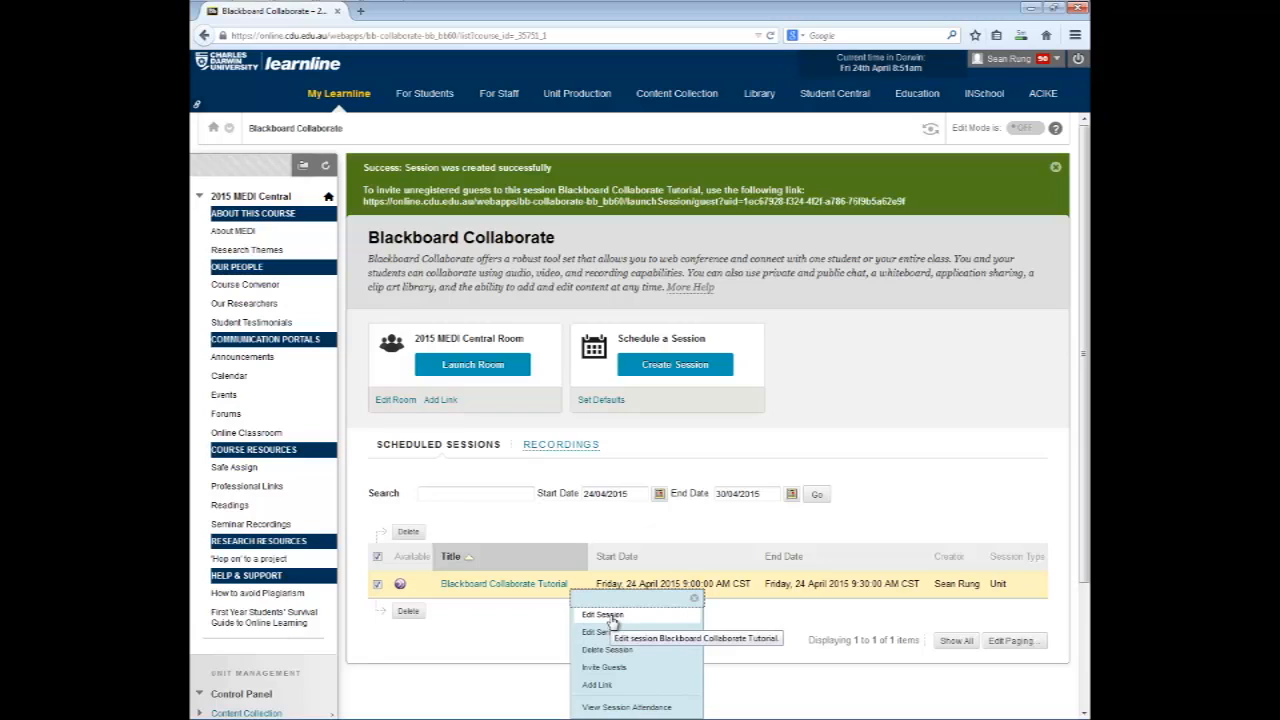
{"action": "left_click", "coordinate": [603, 614]}
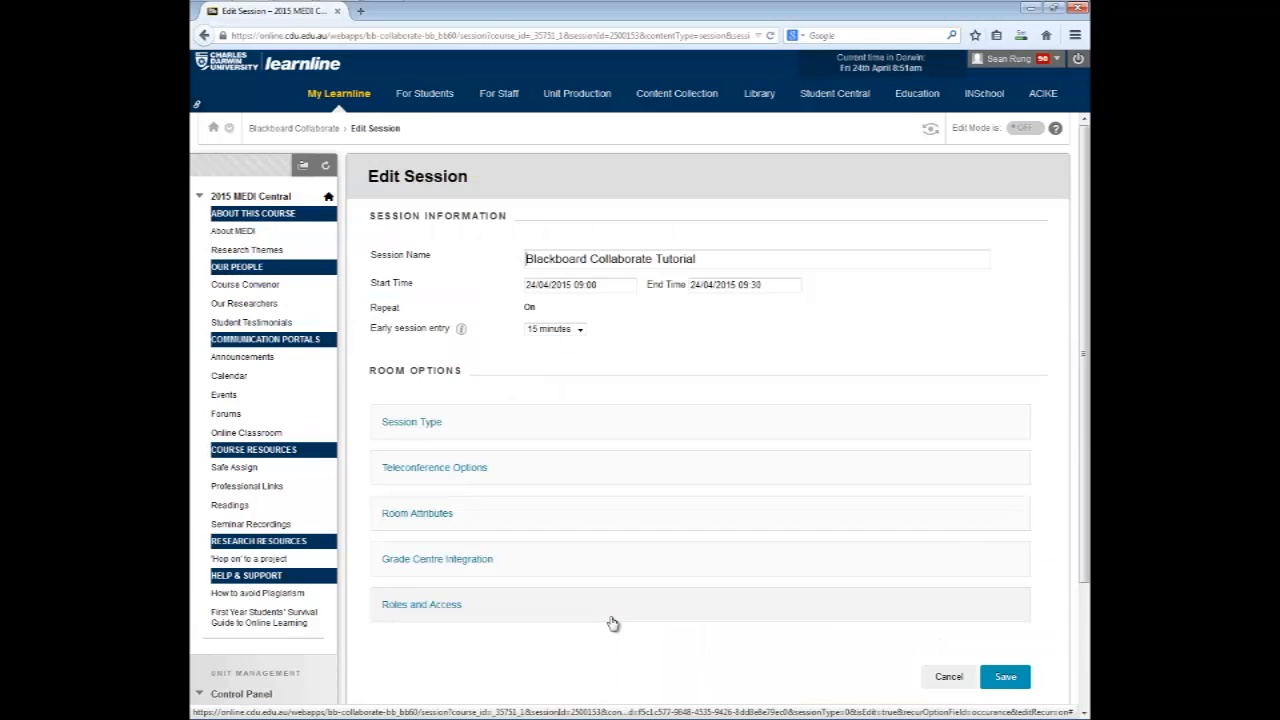
Save the unchanged session and open Blackboard Collaborate Tutorial's Room Details page.
{"action": "left_click", "coordinate": [1005, 679]}
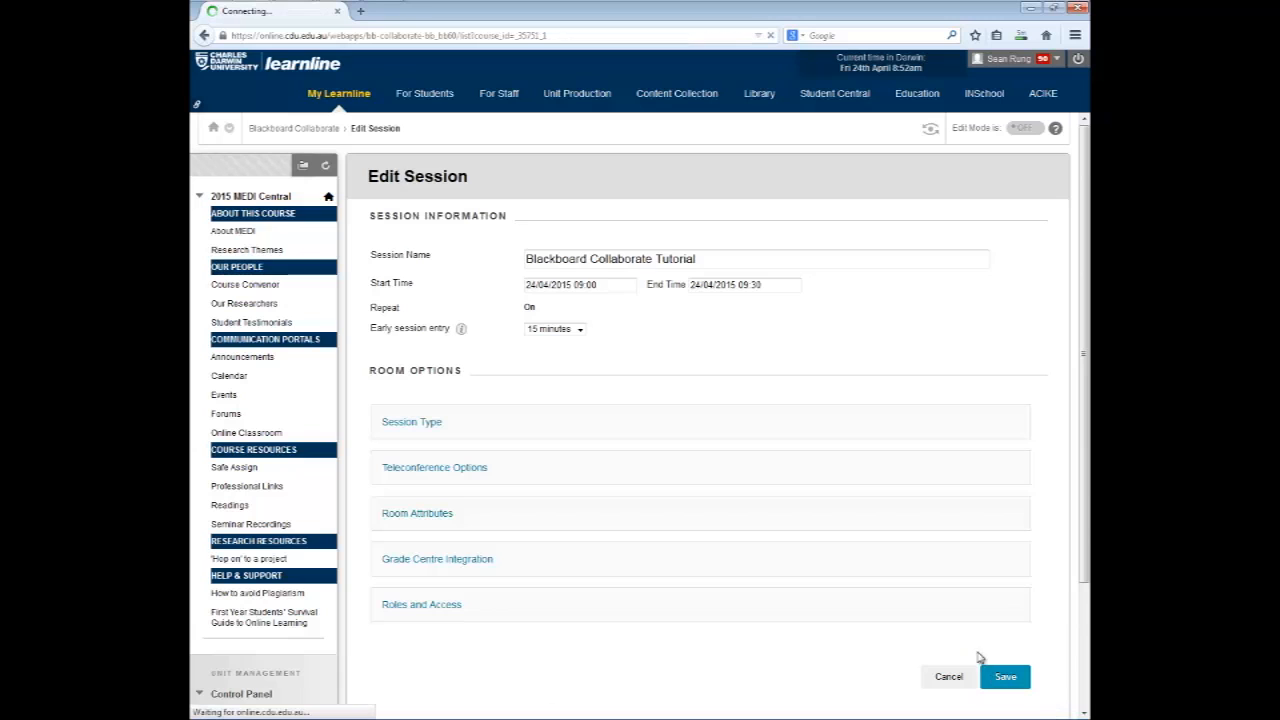
{"action": "scroll", "coordinate": [775, 580], "scroll_direction": "down", "scroll_amount": 2}
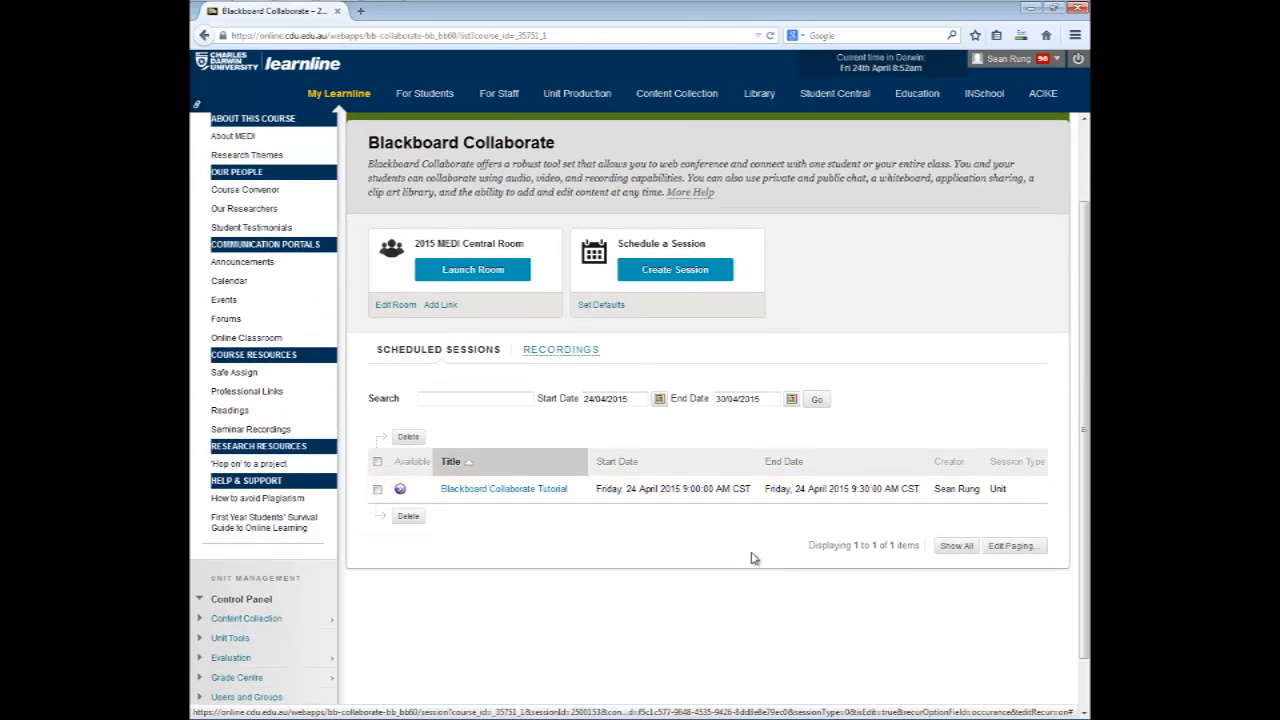
{"action": "left_click", "coordinate": [575, 490]}
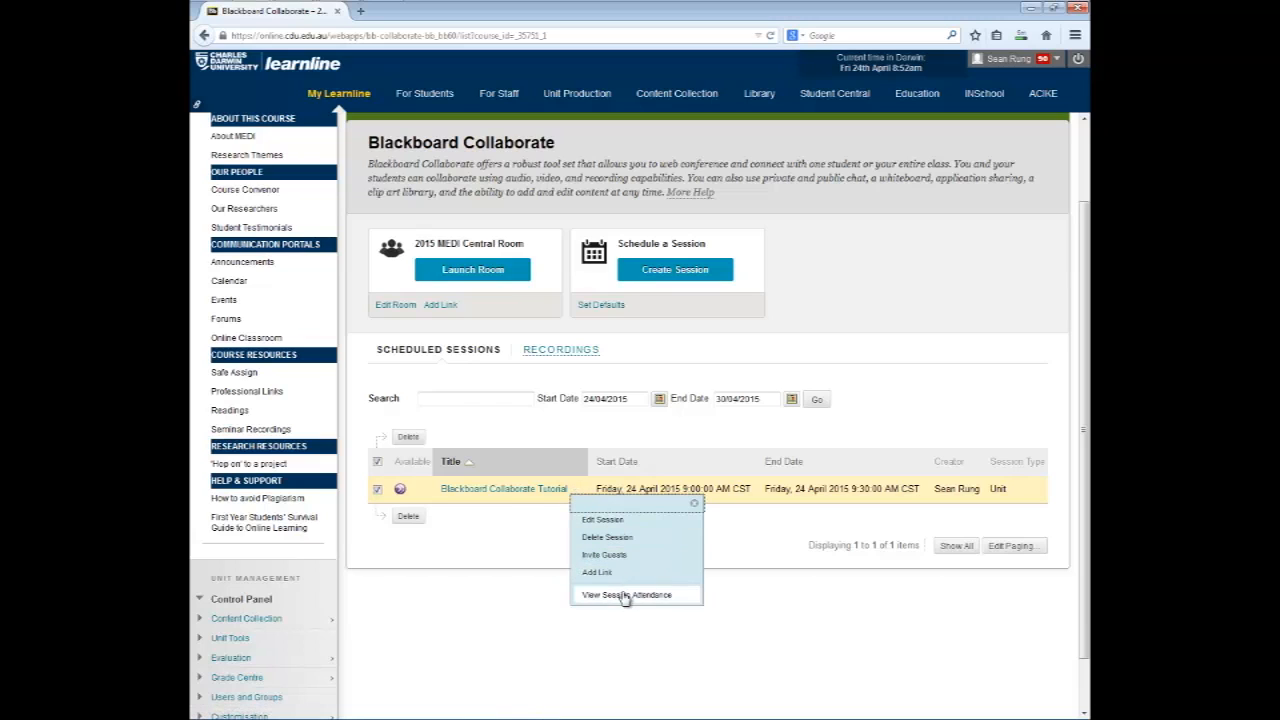
{"action": "left_click", "coordinate": [500, 490]}
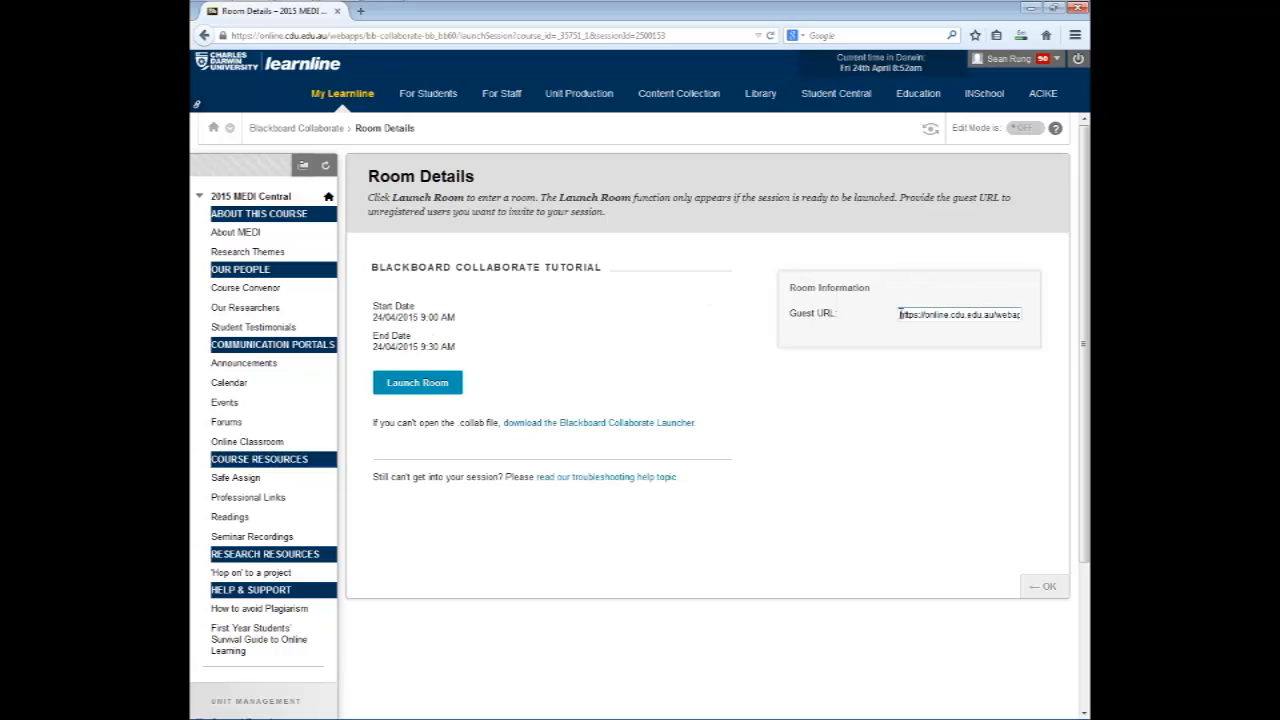
Copy the tutorial session's guest URL, then return to Online Classroom and open the 2015 MEDI Central Room.
{"action": "left_click_drag", "start_coordinate": [899, 314], "coordinate": [1048, 323]}
{"action": "right_click", "coordinate": [1003, 317]}
{"action": "left_click", "coordinate": [993, 362]}
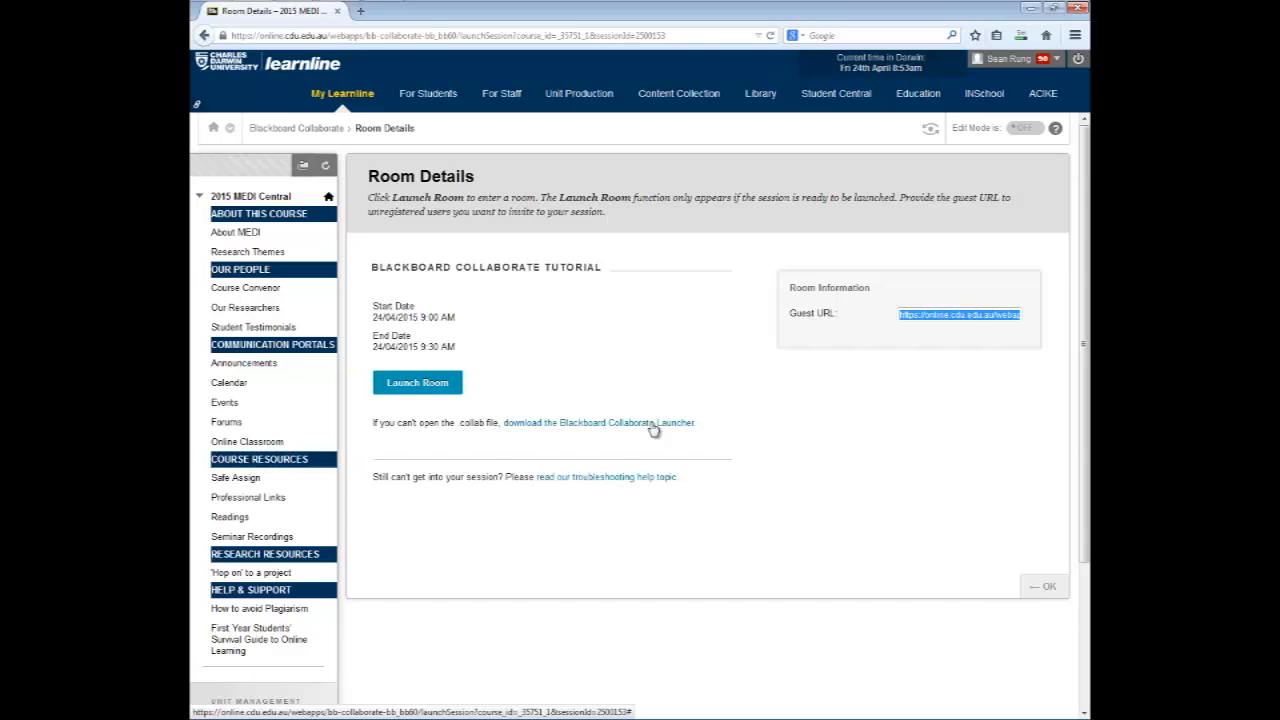
{"action": "left_click", "coordinate": [266, 443]}
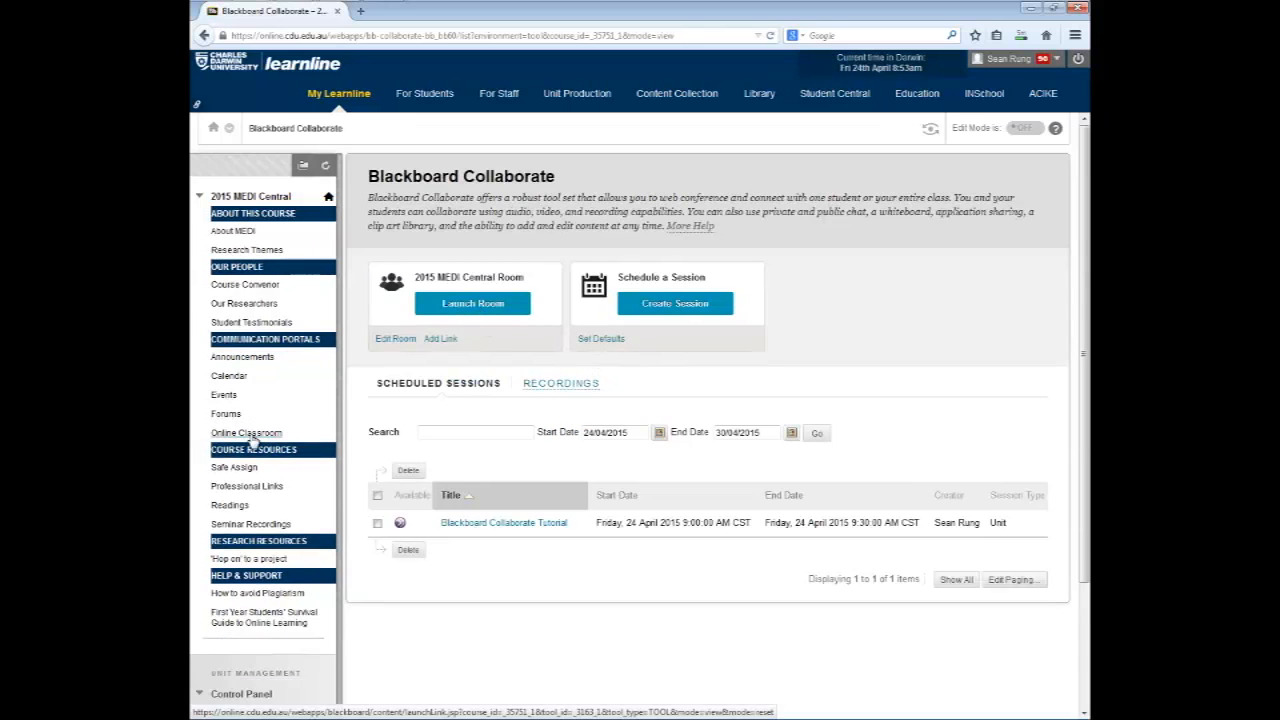
{"action": "left_click", "coordinate": [475, 313]}
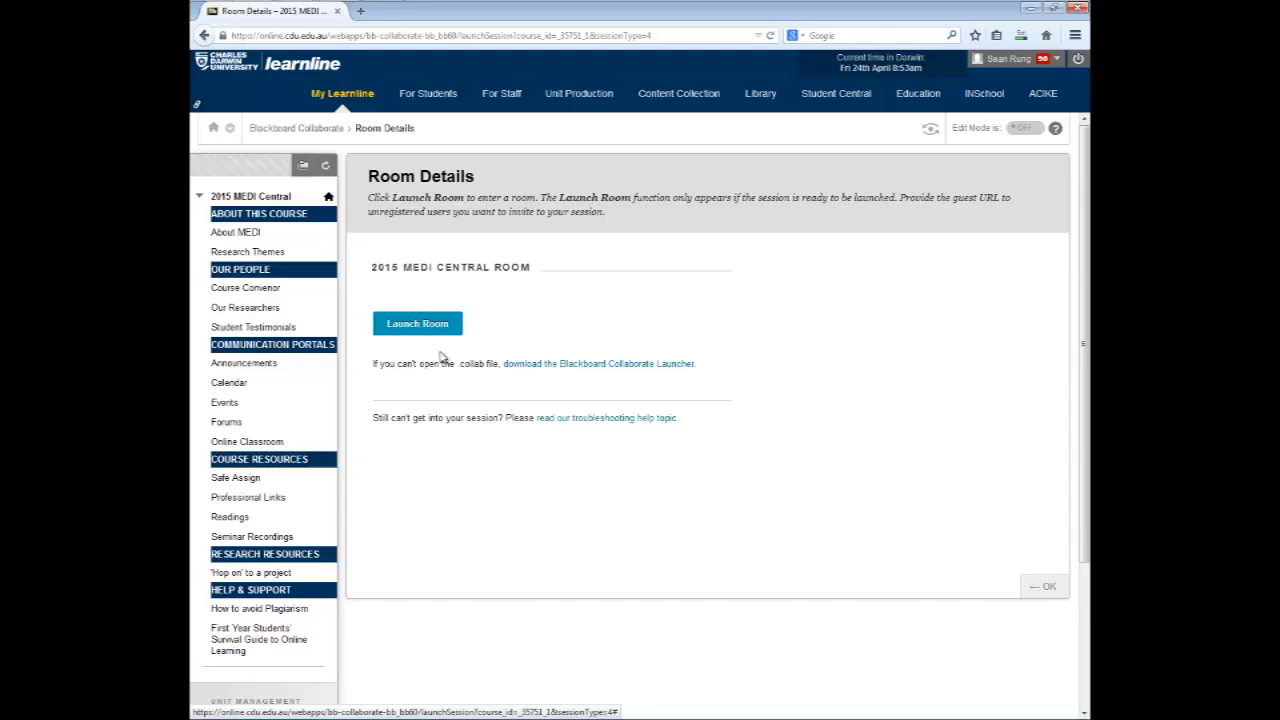
Go back to Online Classroom and open the Blackboard Collaborate Tutorial room details for 24/04/2015, 9:00–9:30 AM.
{"action": "left_click", "coordinate": [261, 446]}
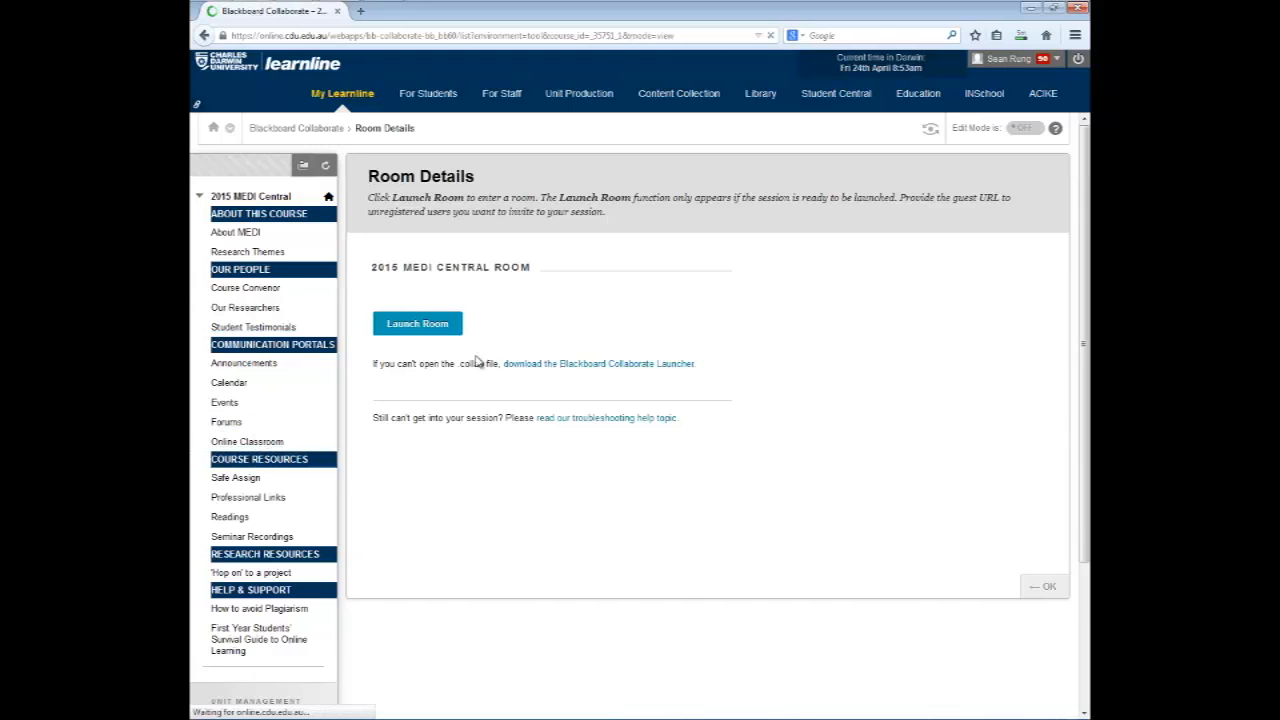
{"action": "left_click", "coordinate": [503, 525]}
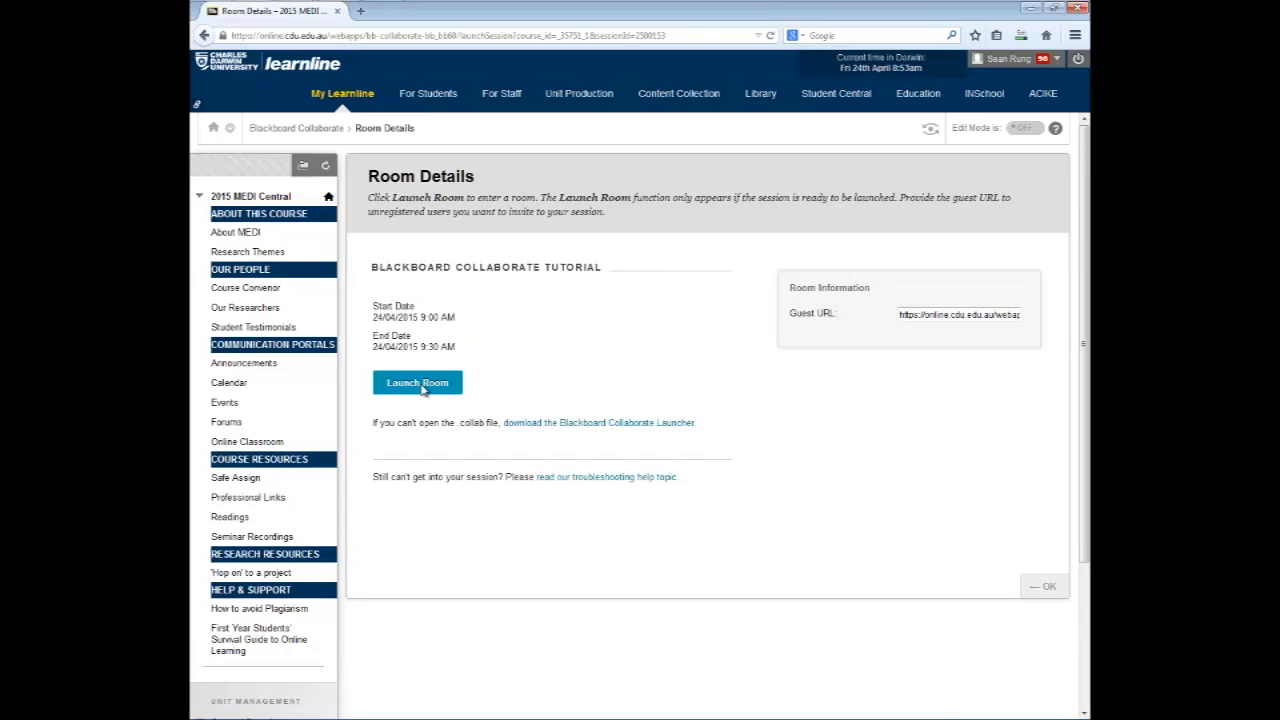
Launch the tutorial room through meeting.collab, accepting the untrusted-connection and run-risk warnings.
{"action": "left_click", "coordinate": [420, 384]}
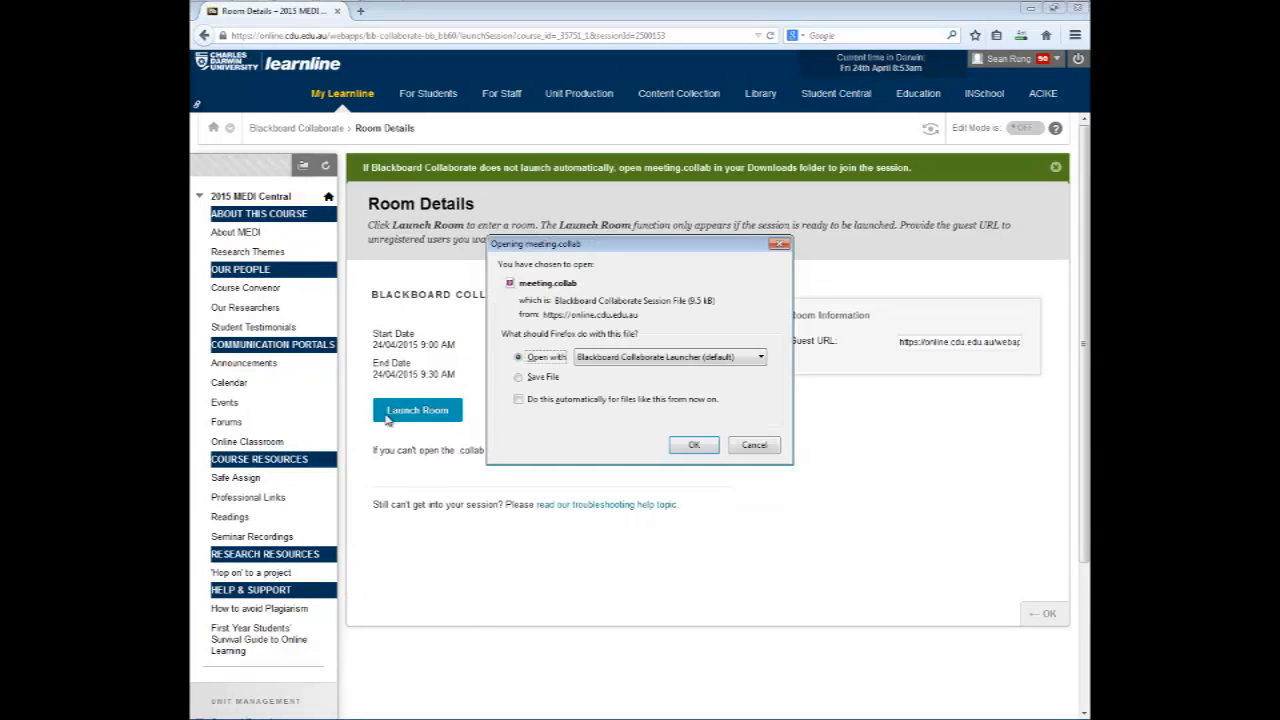
{"action": "left_click", "coordinate": [697, 445]}
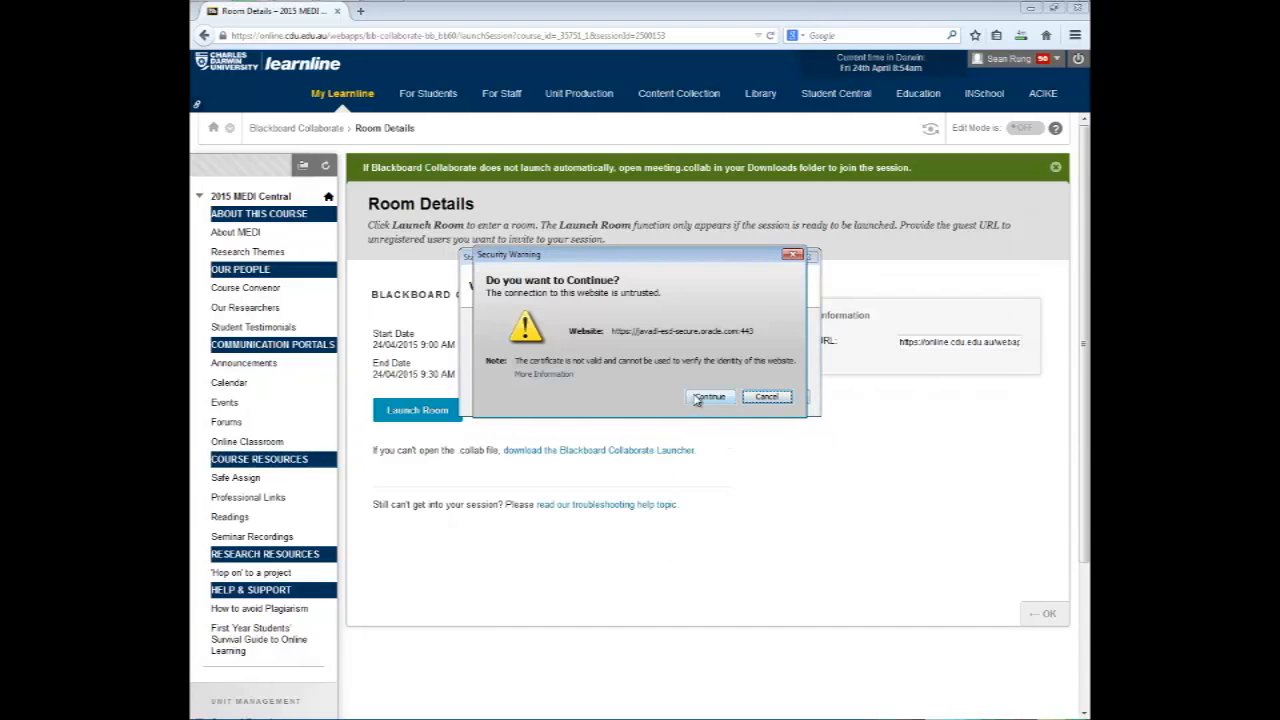
{"action": "left_click", "coordinate": [709, 397]}
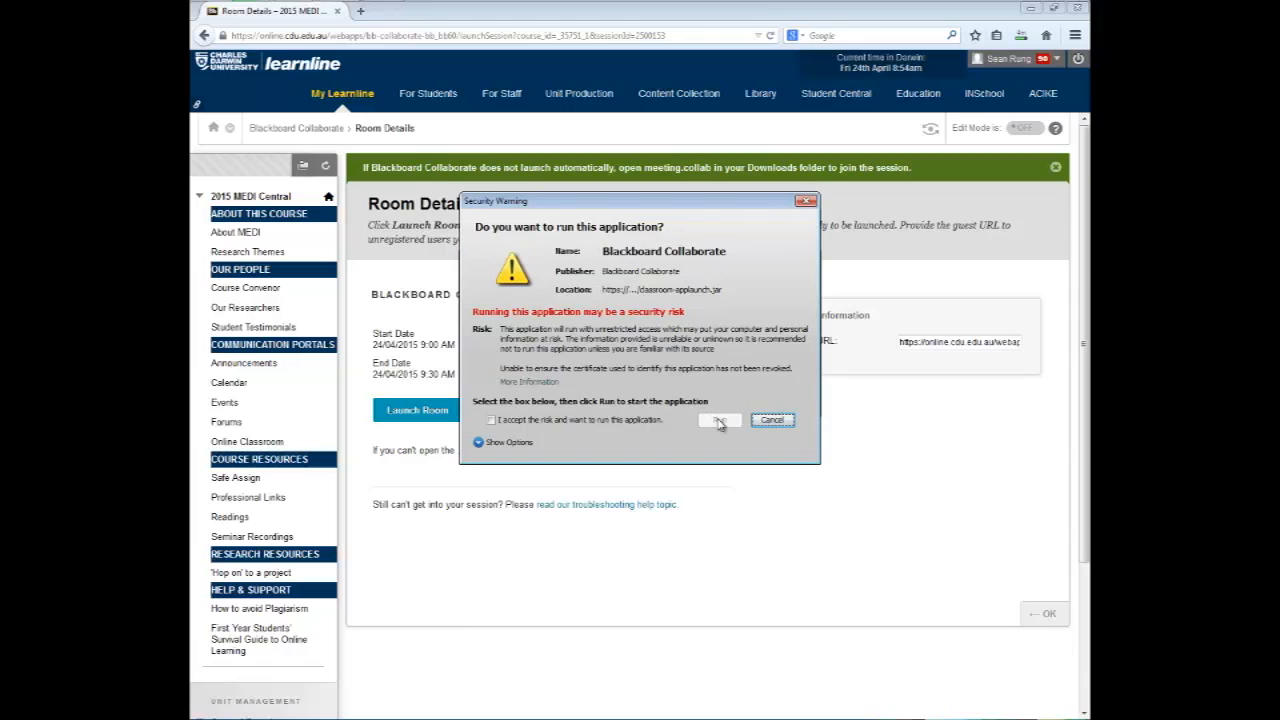
{"action": "left_click", "coordinate": [527, 424]}
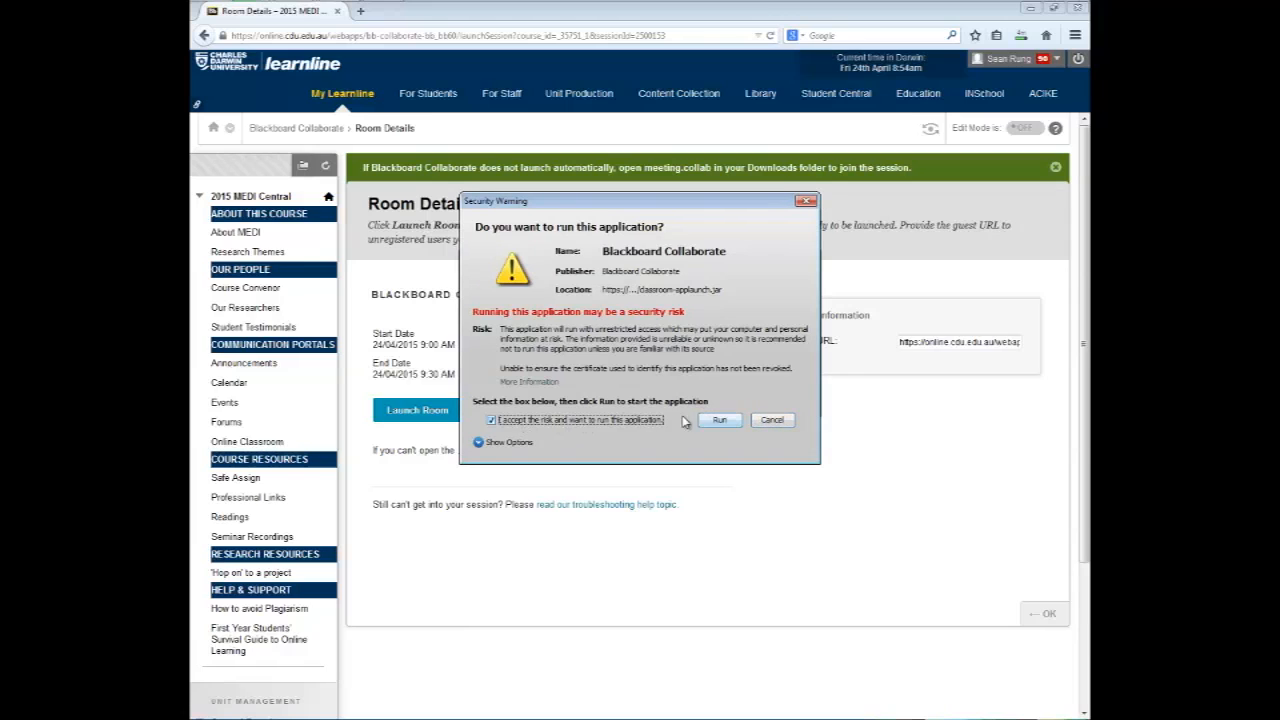
{"action": "left_click", "coordinate": [720, 420]}
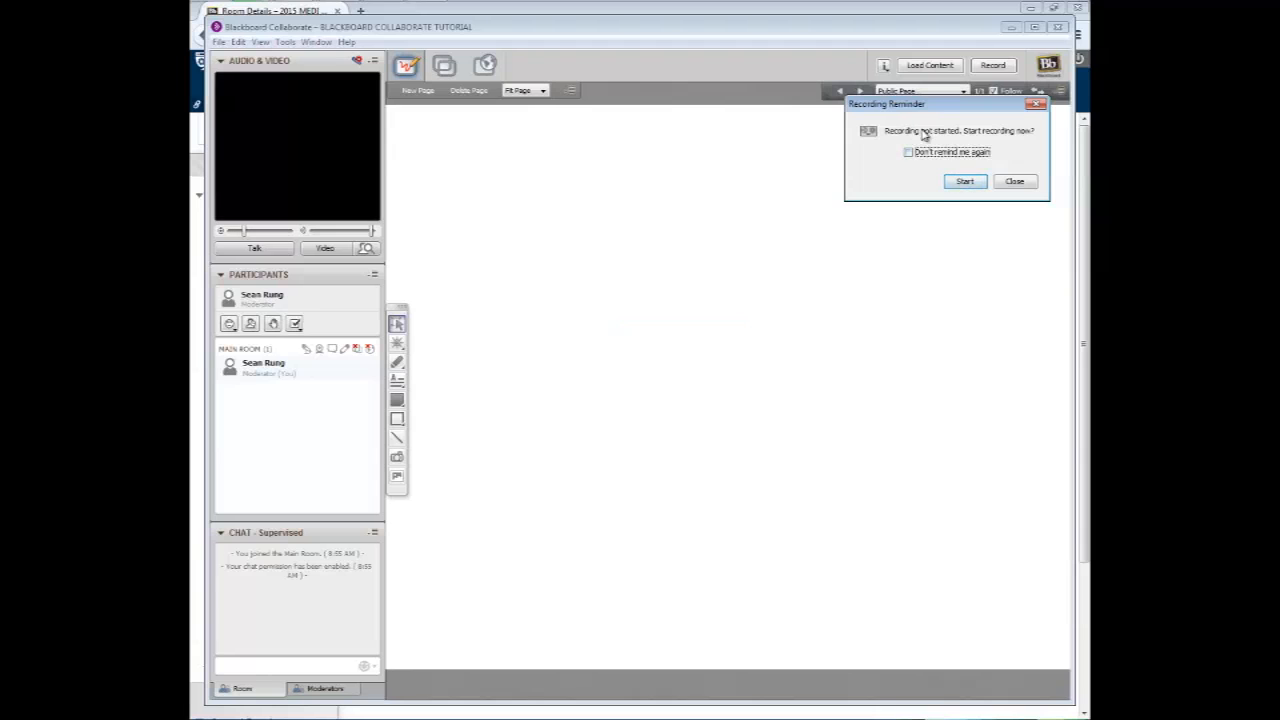
Dismiss the recording reminder, maximize the Collaborate window and start the Audio Setup Wizard.
{"action": "left_click", "coordinate": [1010, 184]}
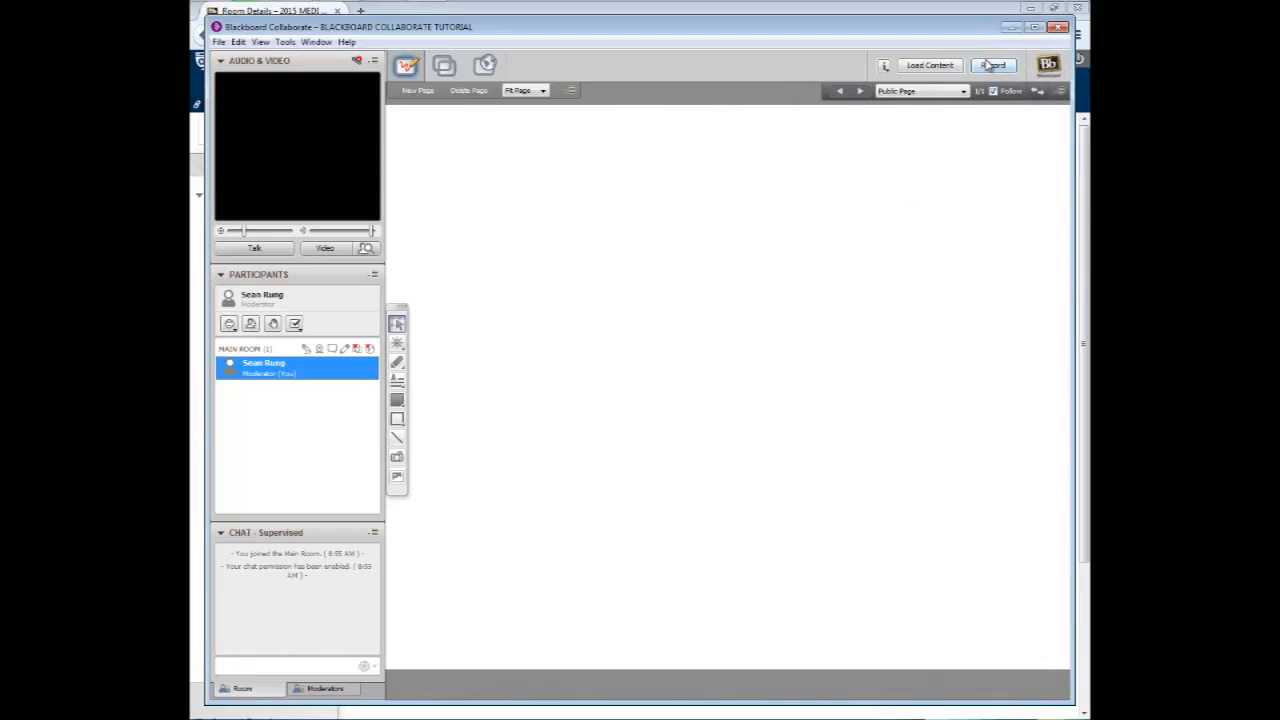
{"action": "left_click", "coordinate": [1035, 27]}
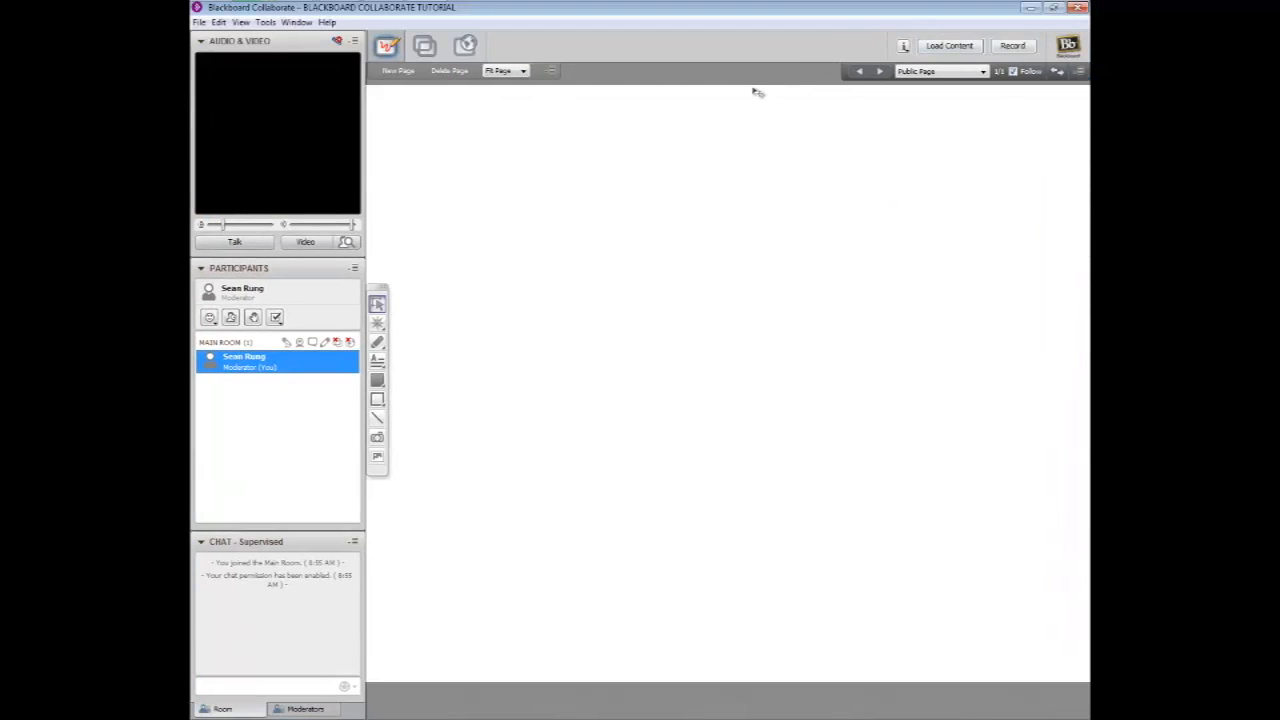
{"action": "left_click", "coordinate": [338, 43]}
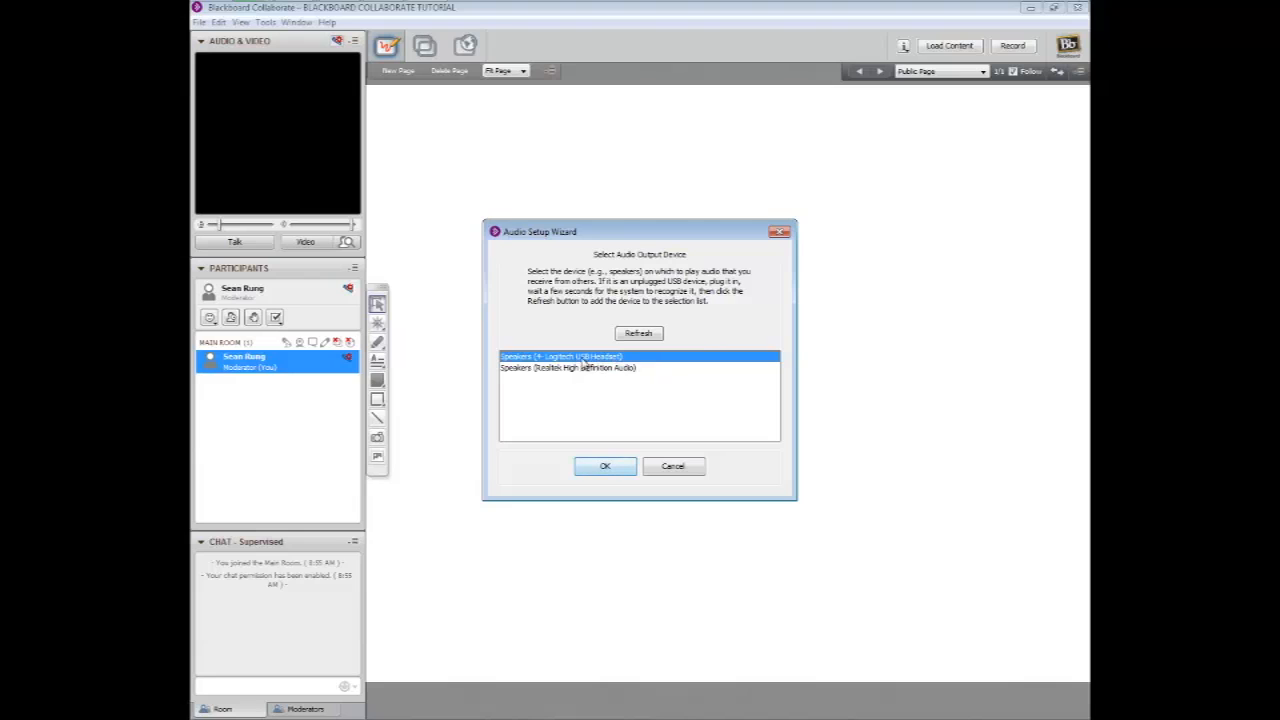
Choose the headset speakers and confirm the test message plays at a comfortable volume.
{"action": "left_click", "coordinate": [606, 467]}
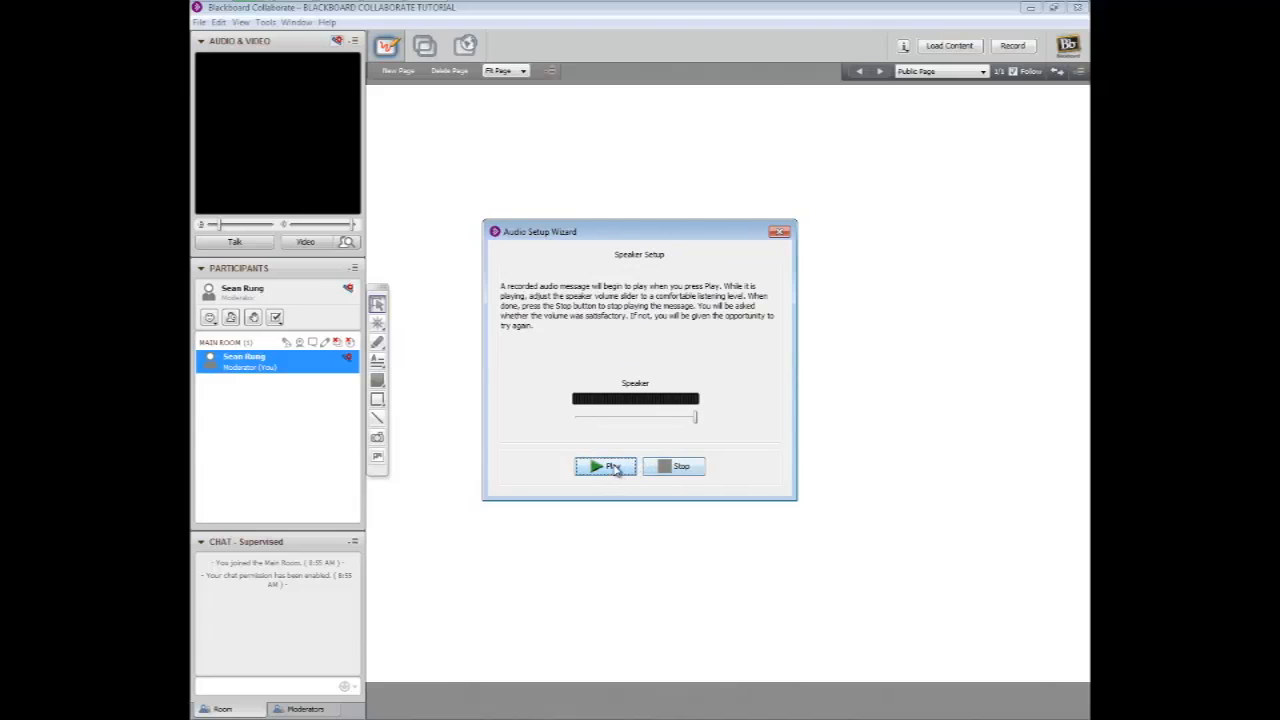
{"action": "left_click", "coordinate": [612, 467]}
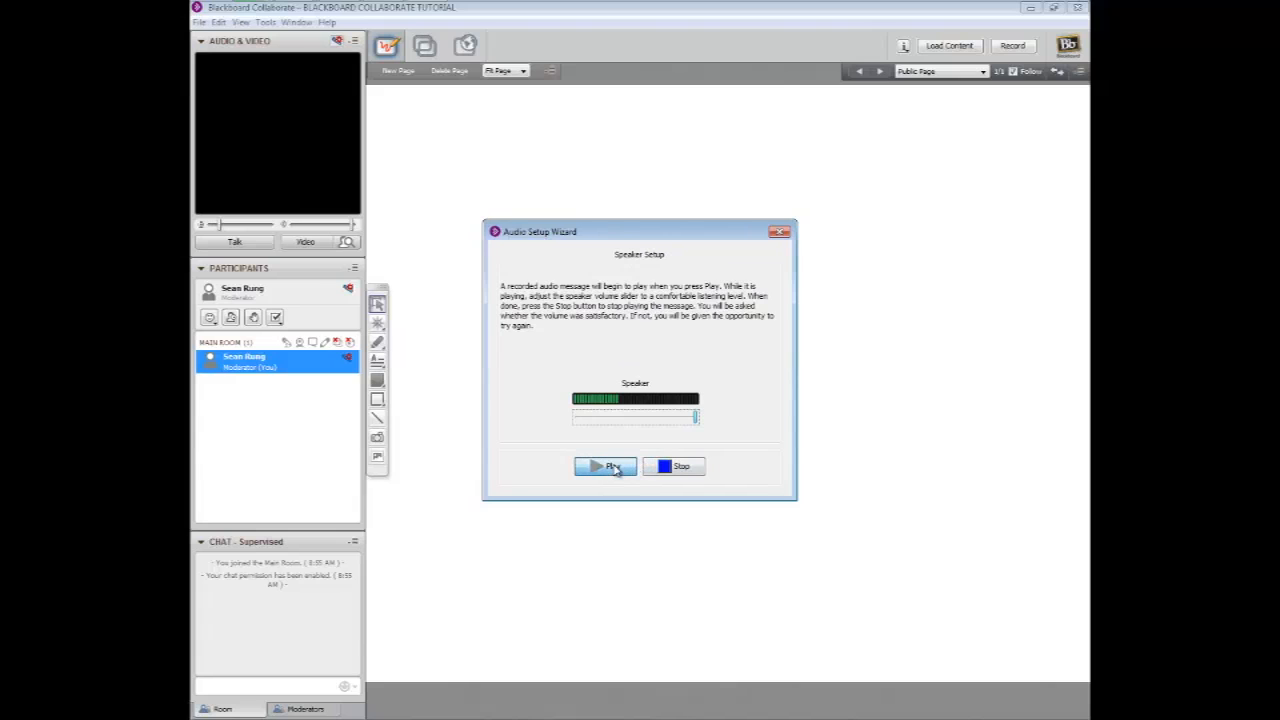
{"action": "left_click", "coordinate": [680, 468]}
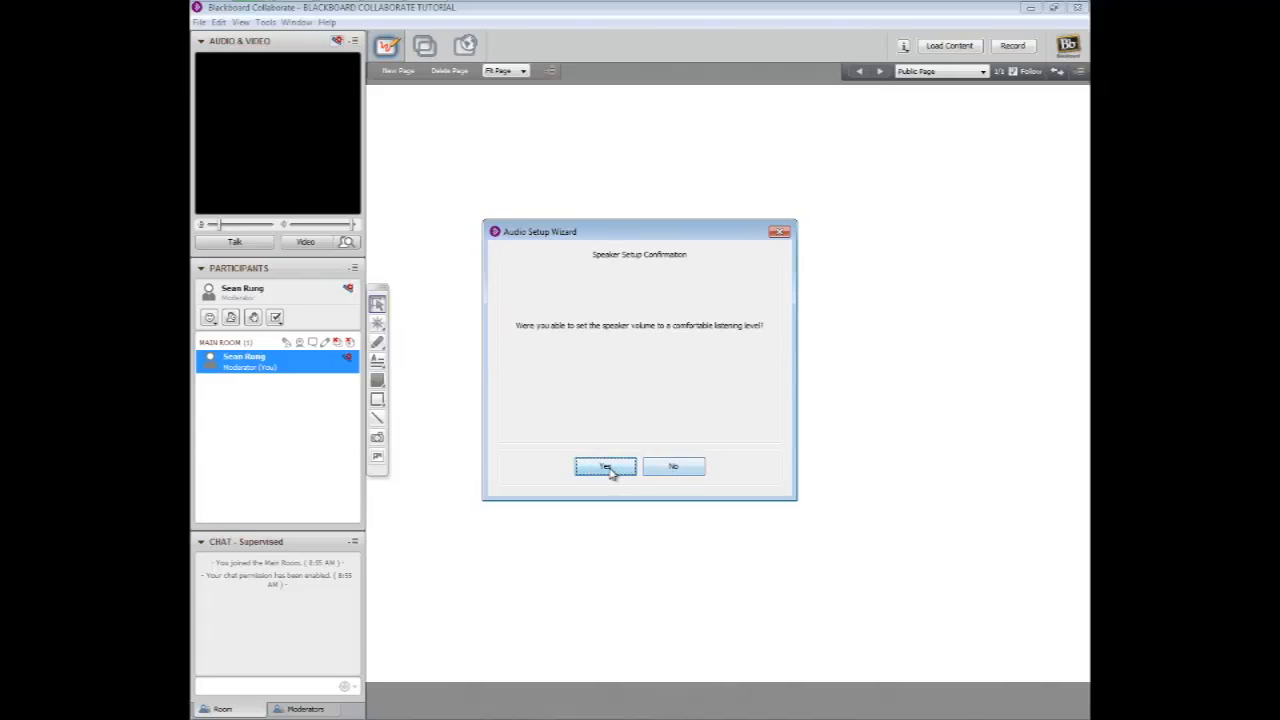
{"action": "left_click", "coordinate": [608, 467]}
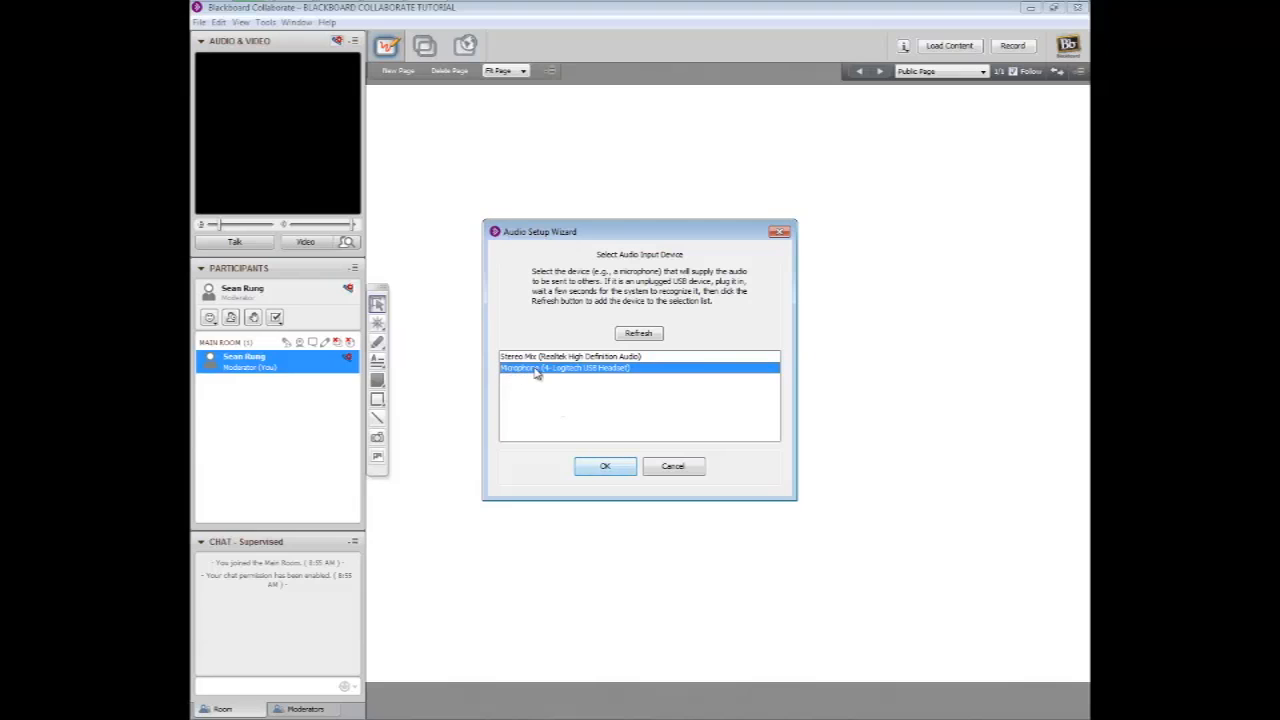
Choose the headset microphone, record a test with a raised mic level, confirm playback, and finish setup.
{"action": "left_click", "coordinate": [600, 468]}
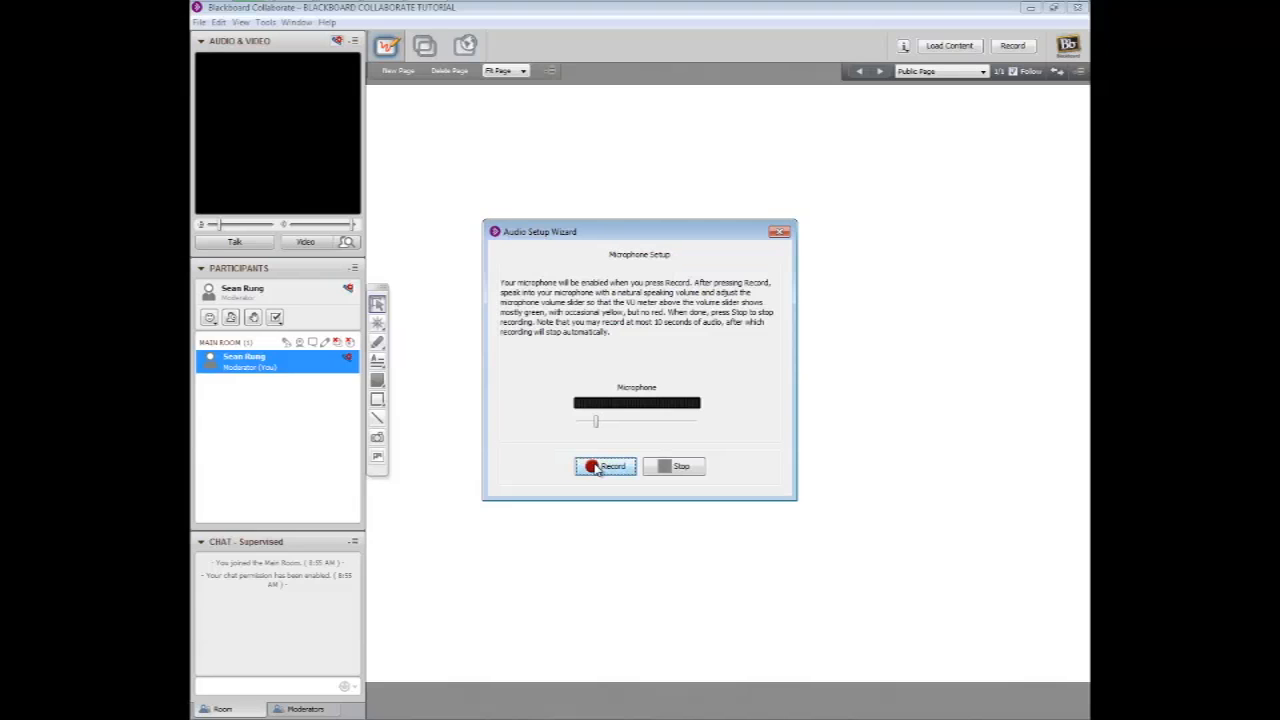
{"action": "left_click", "coordinate": [600, 467]}
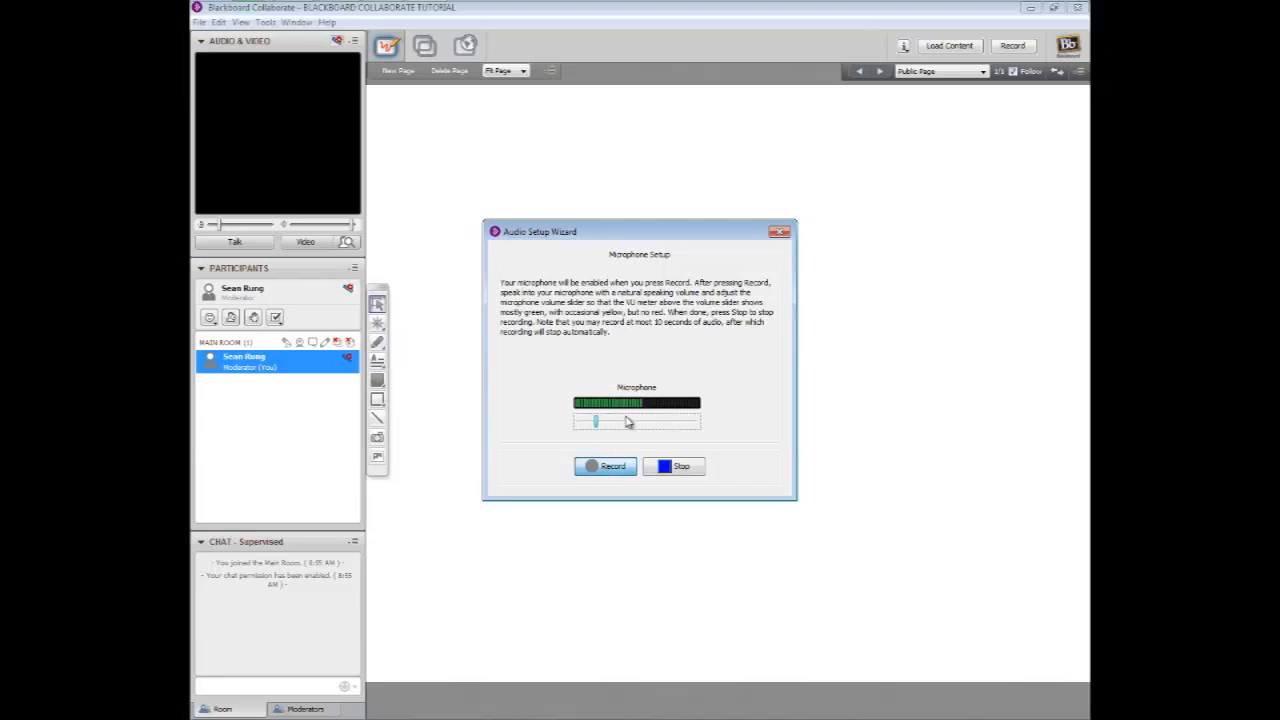
{"action": "left_click_drag", "start_coordinate": [597, 423], "coordinate": [659, 424]}
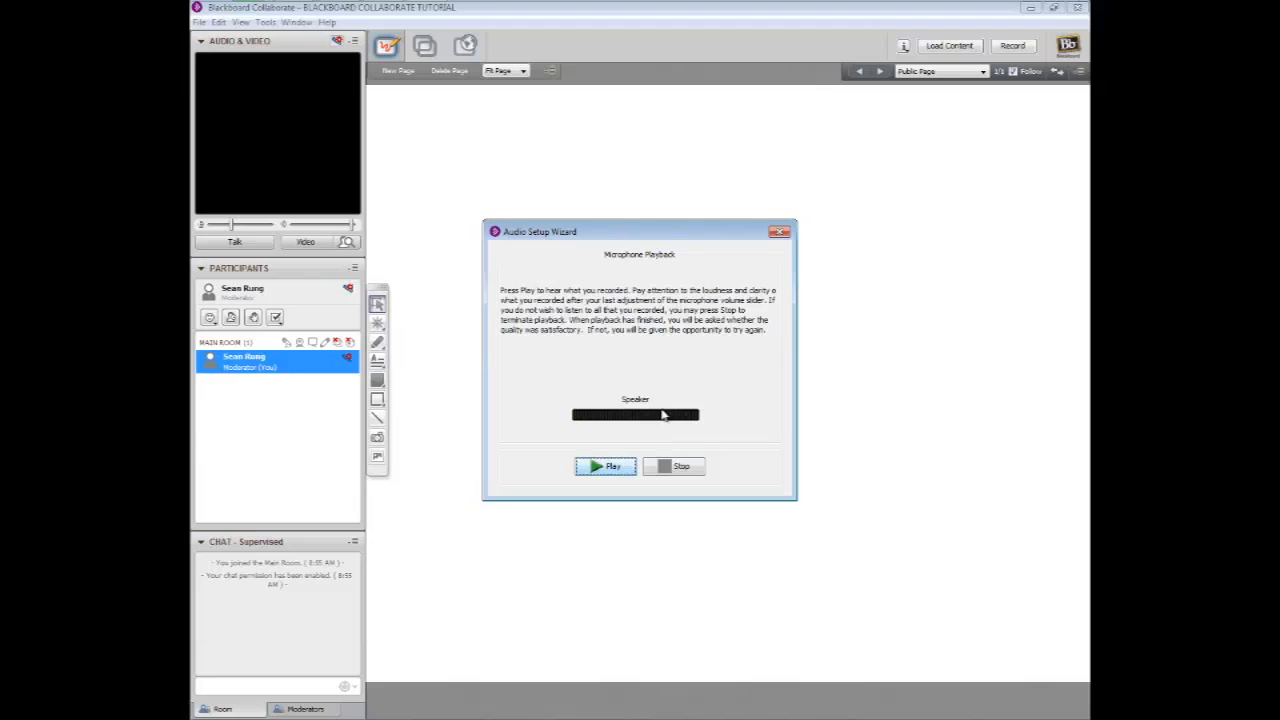
{"action": "left_click", "coordinate": [613, 467]}
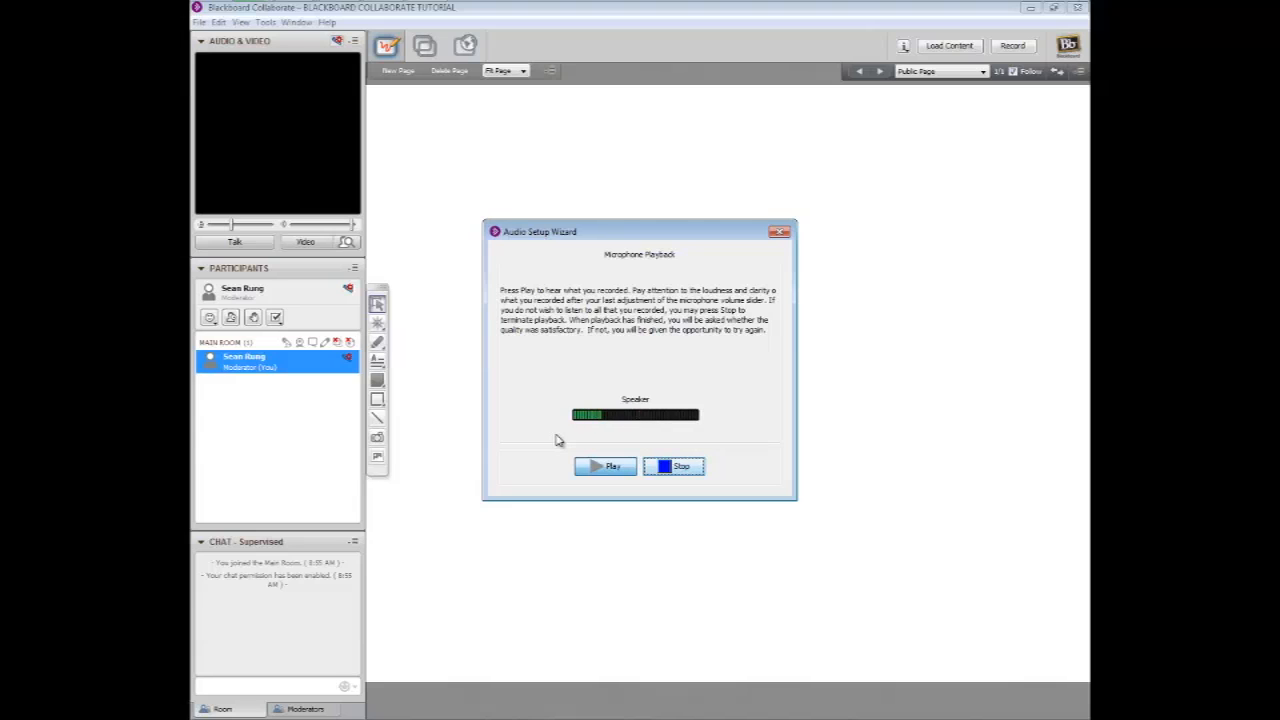
{"action": "left_click", "coordinate": [670, 467]}
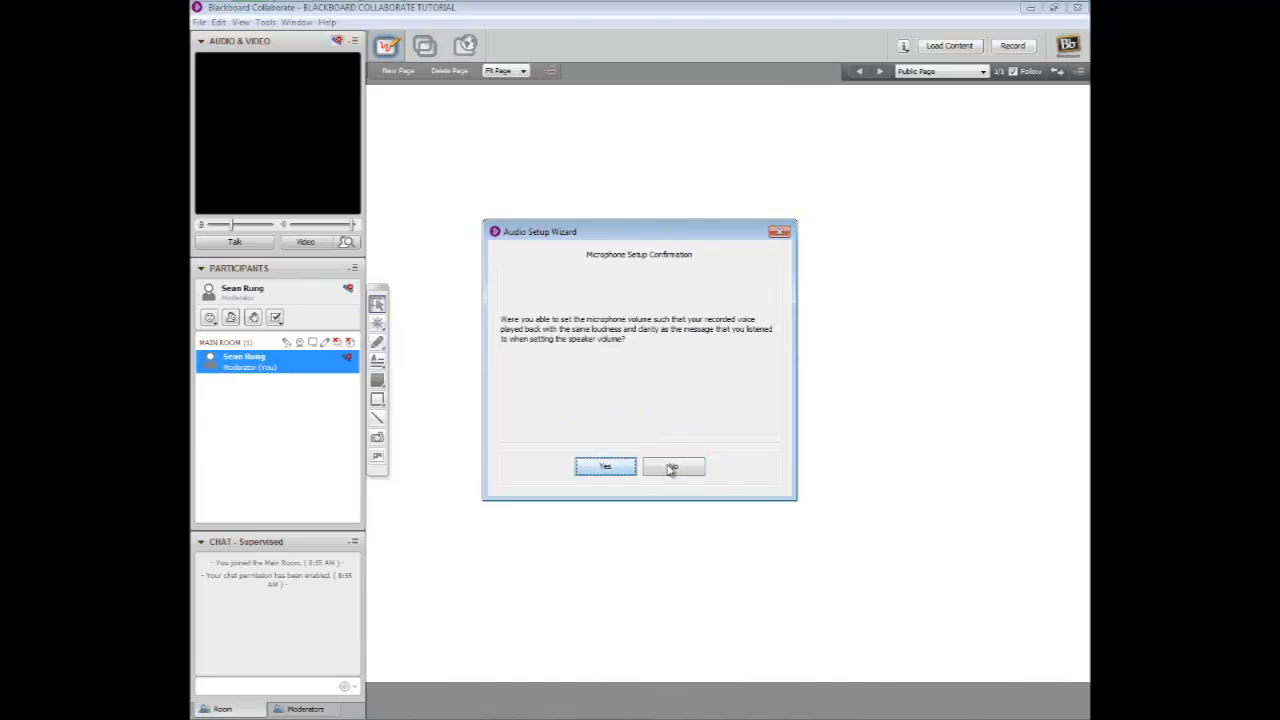
{"action": "left_click", "coordinate": [607, 467]}
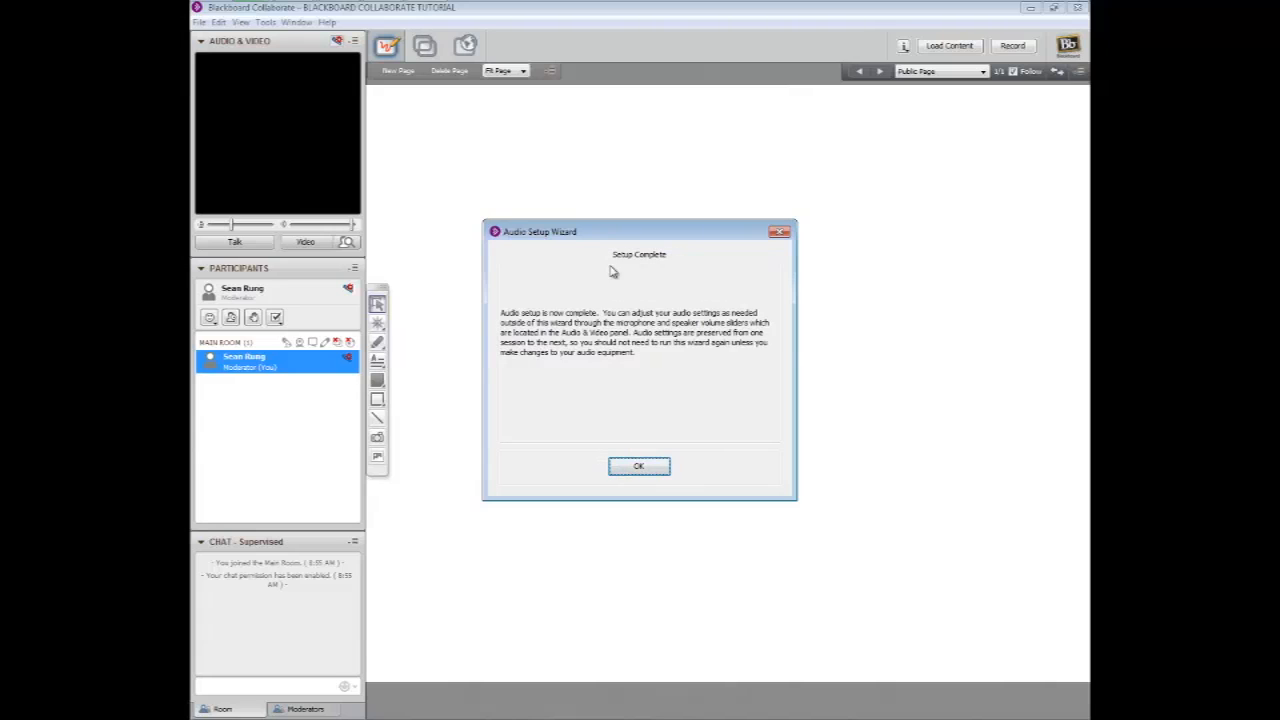
{"action": "left_click", "coordinate": [651, 467]}
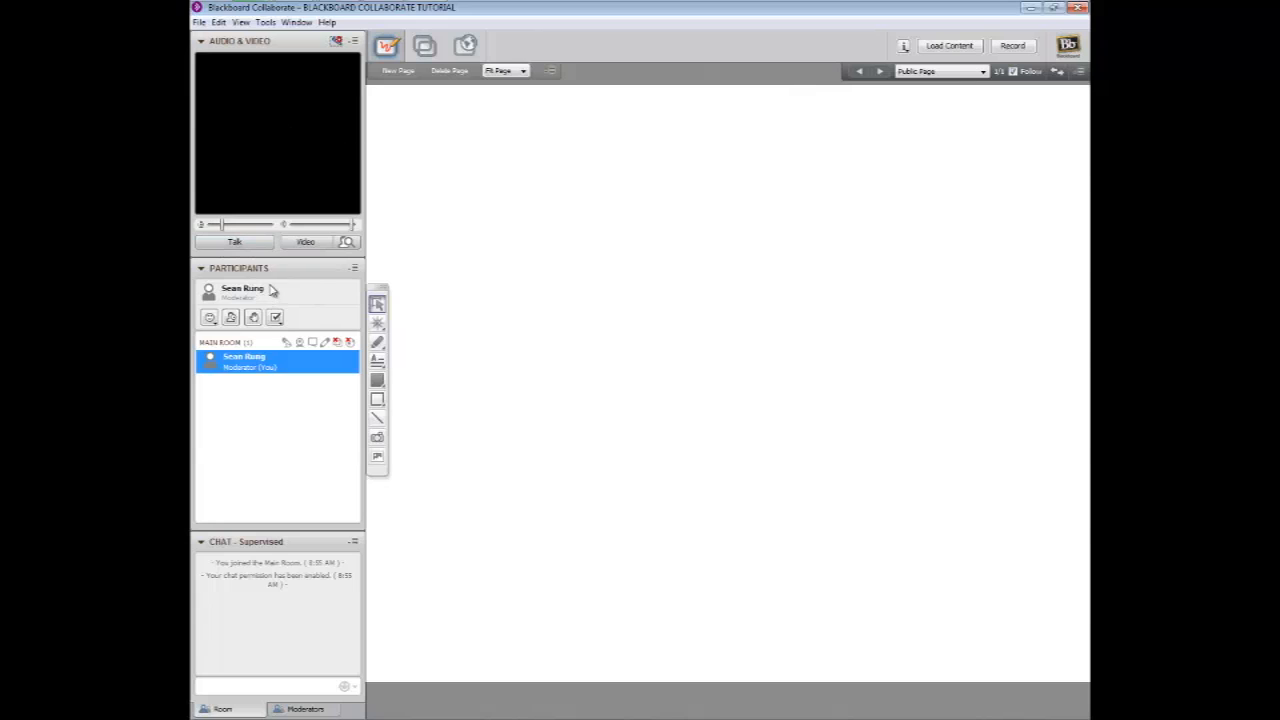
Switch on the moderator's microphone with the Talk button.
{"action": "left_click", "coordinate": [230, 244]}
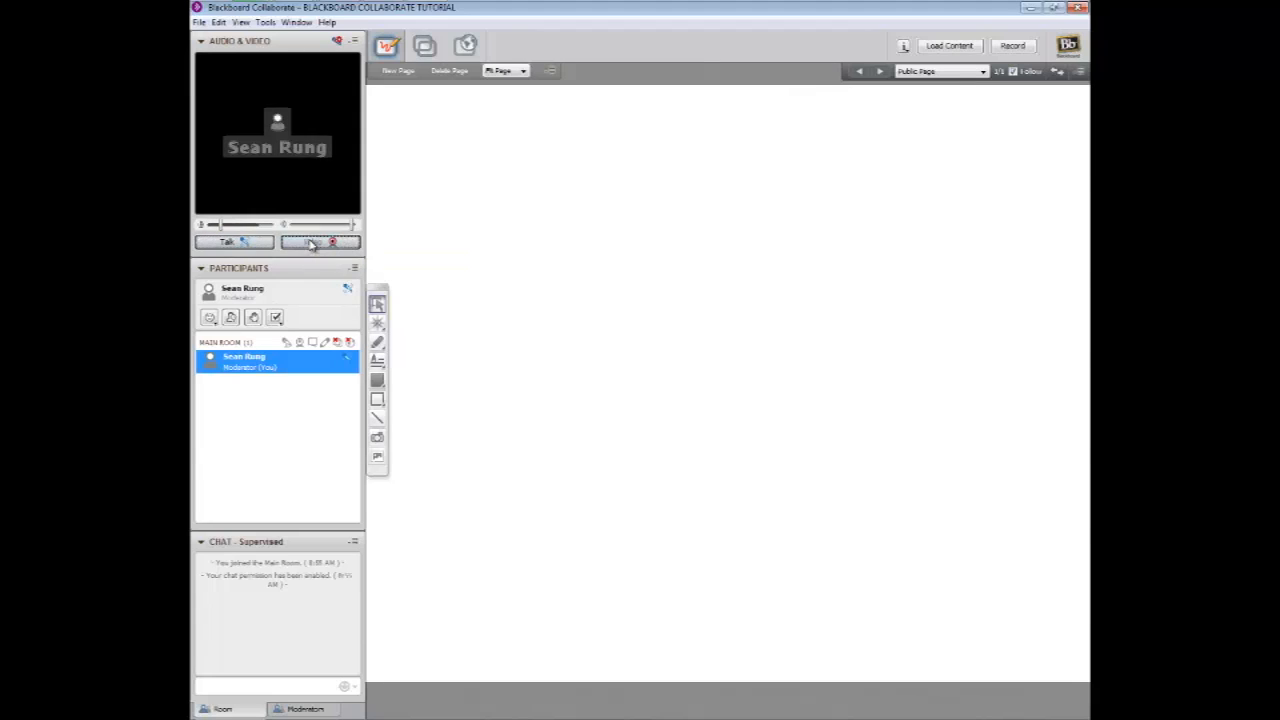
{"action": "left_click", "coordinate": [311, 244]}
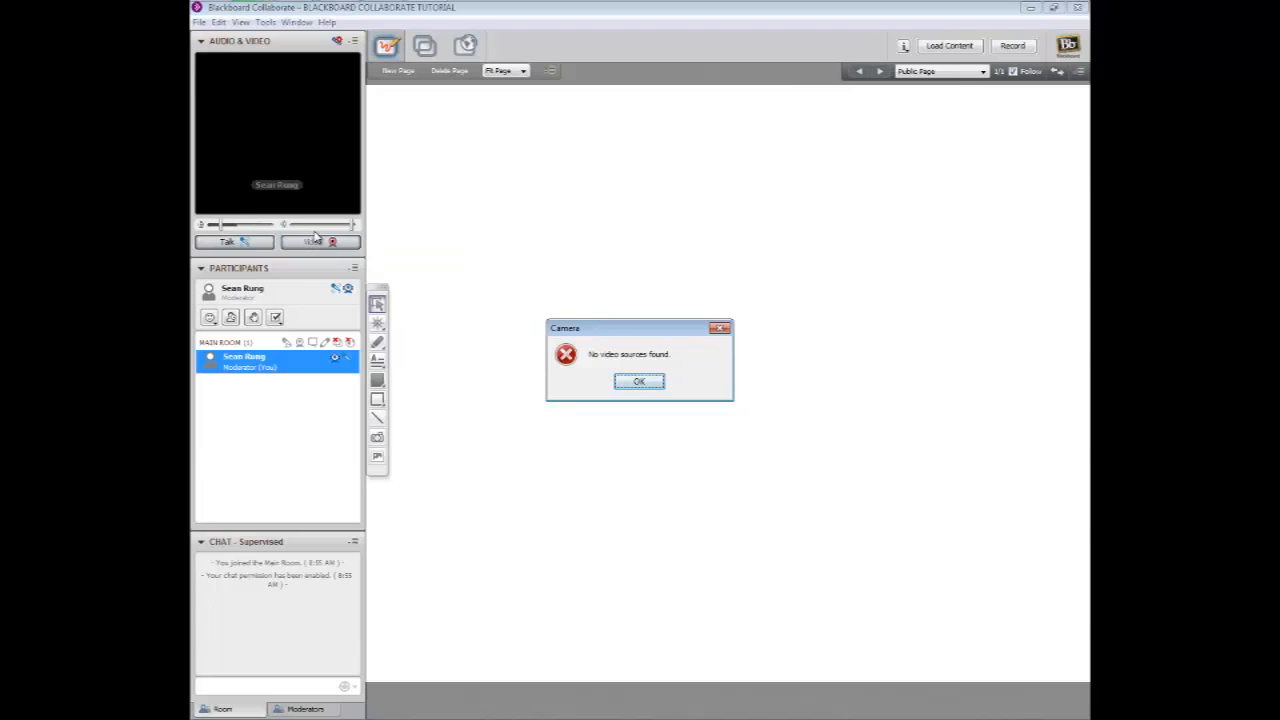
{"action": "left_click", "coordinate": [642, 384]}
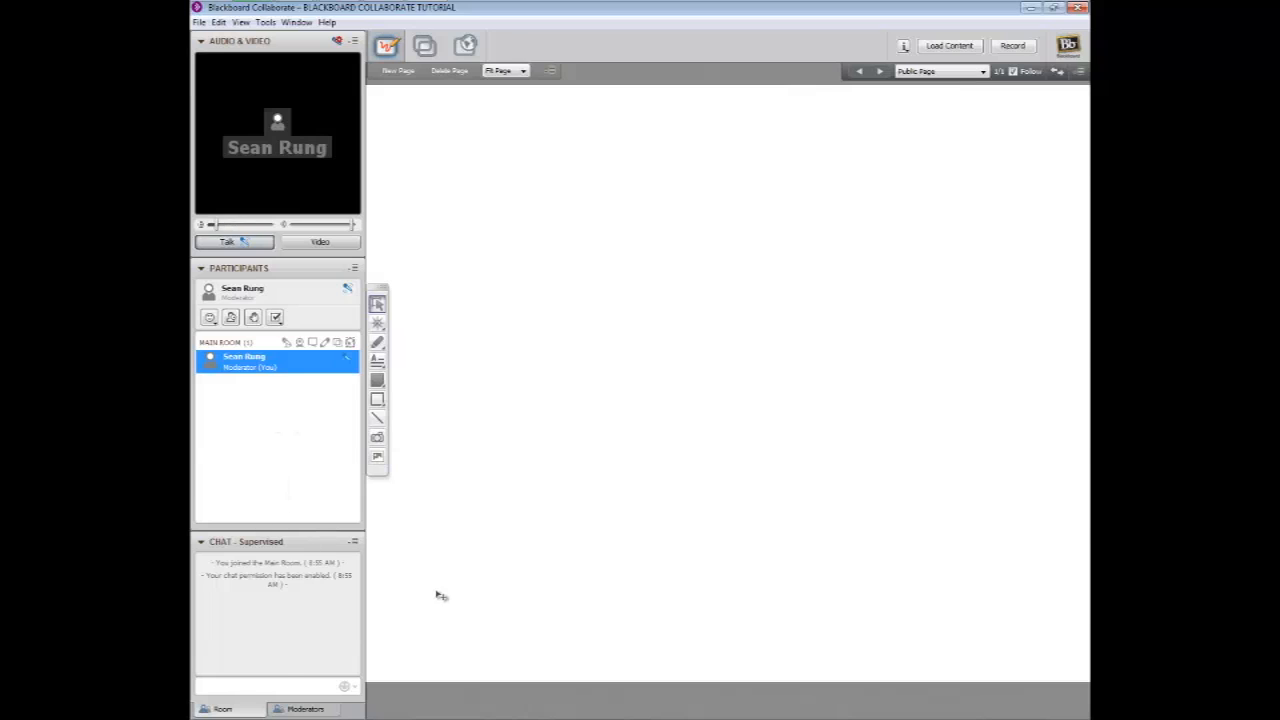
Send the chat messages 'I can't hear anyone' and 'Have you done your setup wizard?', then raise a hand.
{"action": "left_click", "coordinate": [291, 683]}
{"action": "type", "text": "I can't hear anyone"}
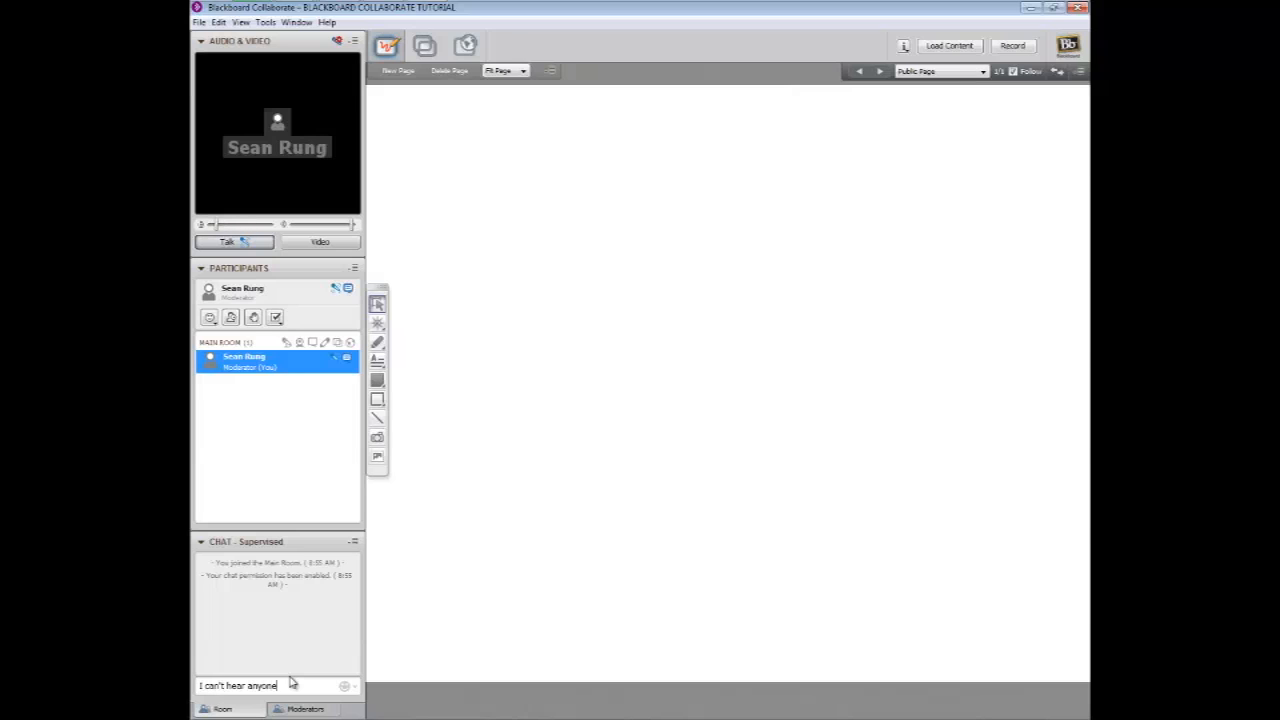
{"action": "key", "text": "Return"}
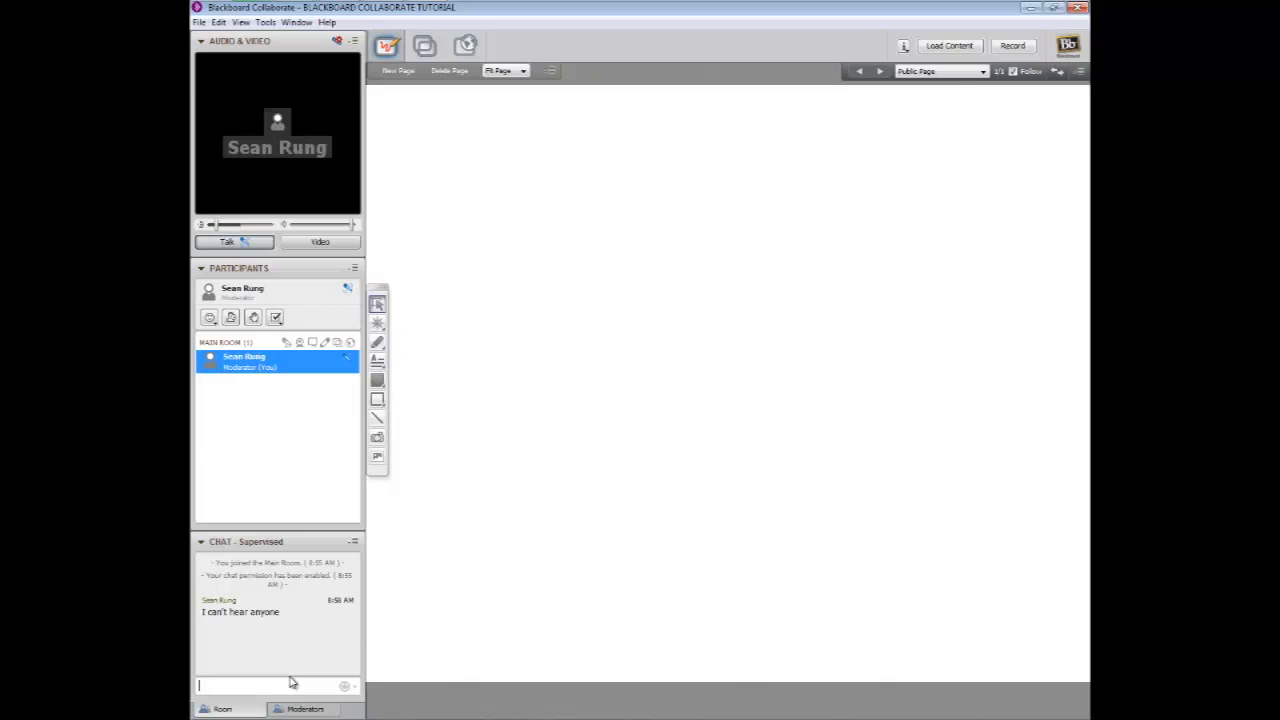
{"action": "type", "text": "Have you done your setup wizard?"}
{"action": "key", "text": "Return"}
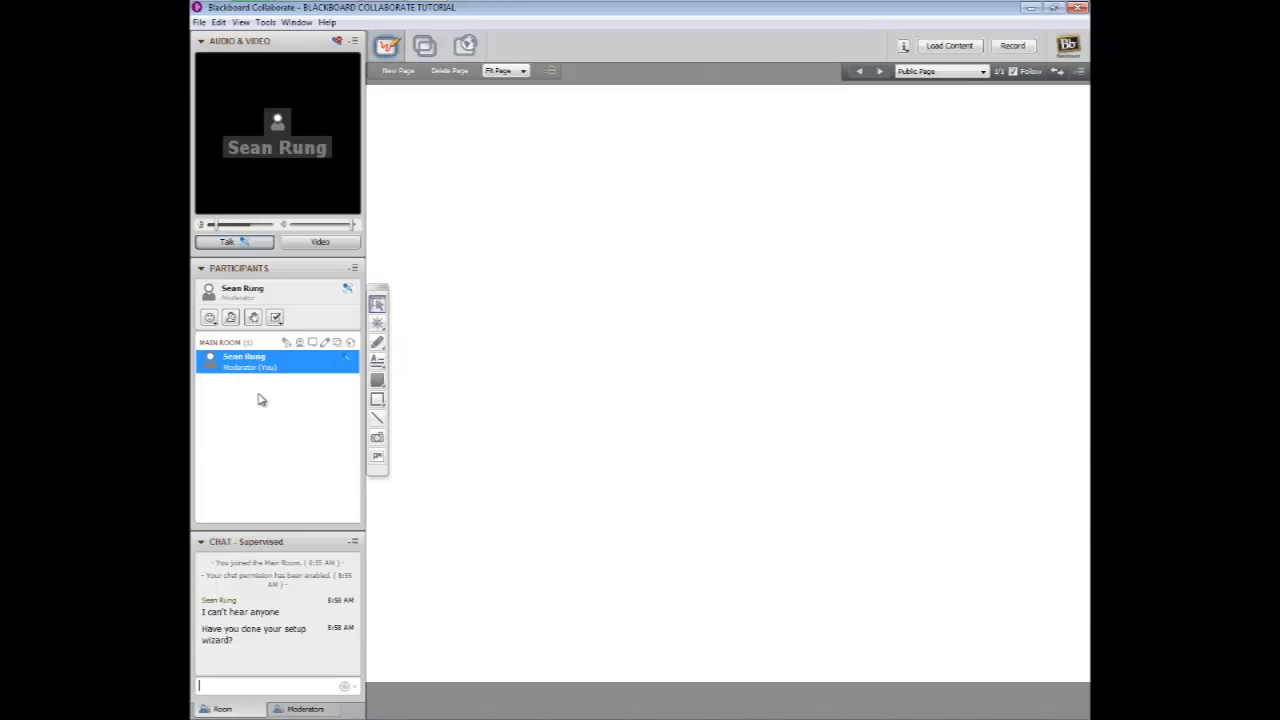
{"action": "left_click", "coordinate": [253, 318]}
Lower the raised hand.
{"action": "mouse_move", "coordinate": [226, 369]}
{"action": "left_click", "coordinate": [209, 317]}
{"action": "left_click", "coordinate": [306, 375]}
{"action": "left_click", "coordinate": [209, 317]}
{"action": "left_click", "coordinate": [254, 321]}
{"action": "left_click", "coordinate": [254, 321]}
Set the emoticon status to Approval, then clear it back to none.
{"action": "left_click", "coordinate": [210, 318]}
{"action": "left_click", "coordinate": [235, 360]}
{"action": "left_click", "coordinate": [211, 319]}
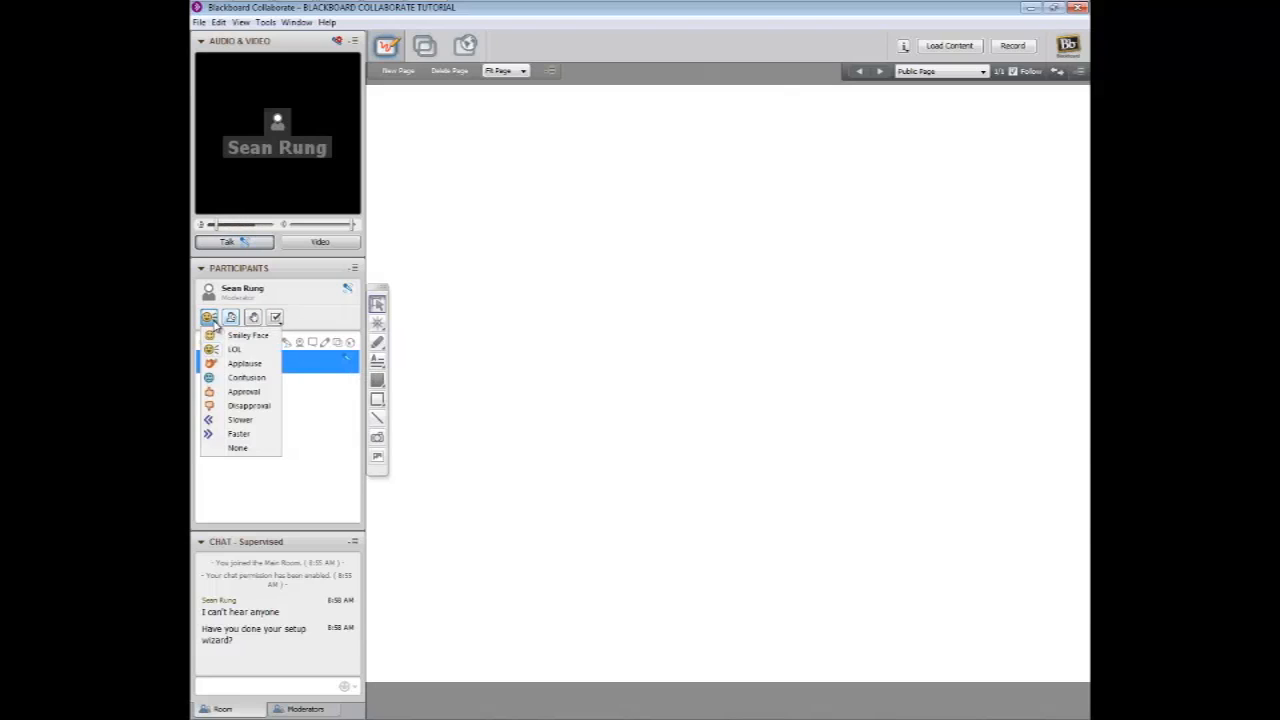
{"action": "left_click", "coordinate": [244, 392]}
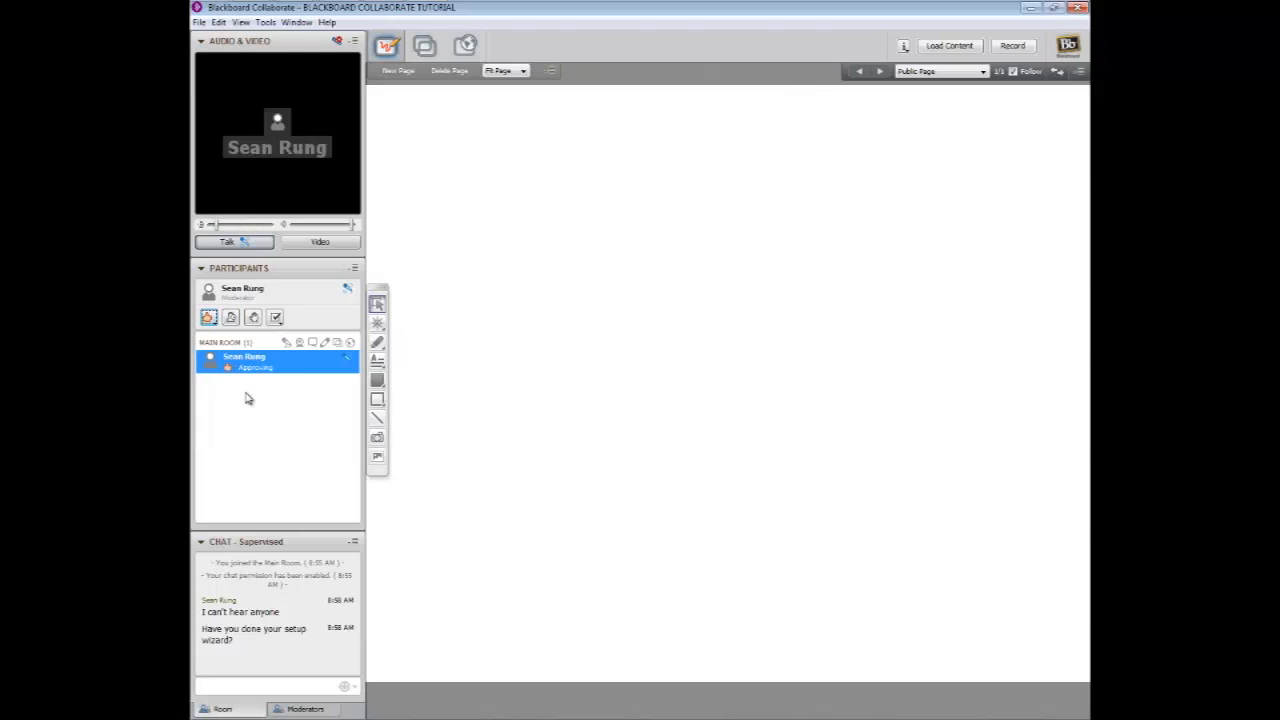
{"action": "left_click", "coordinate": [209, 318]}
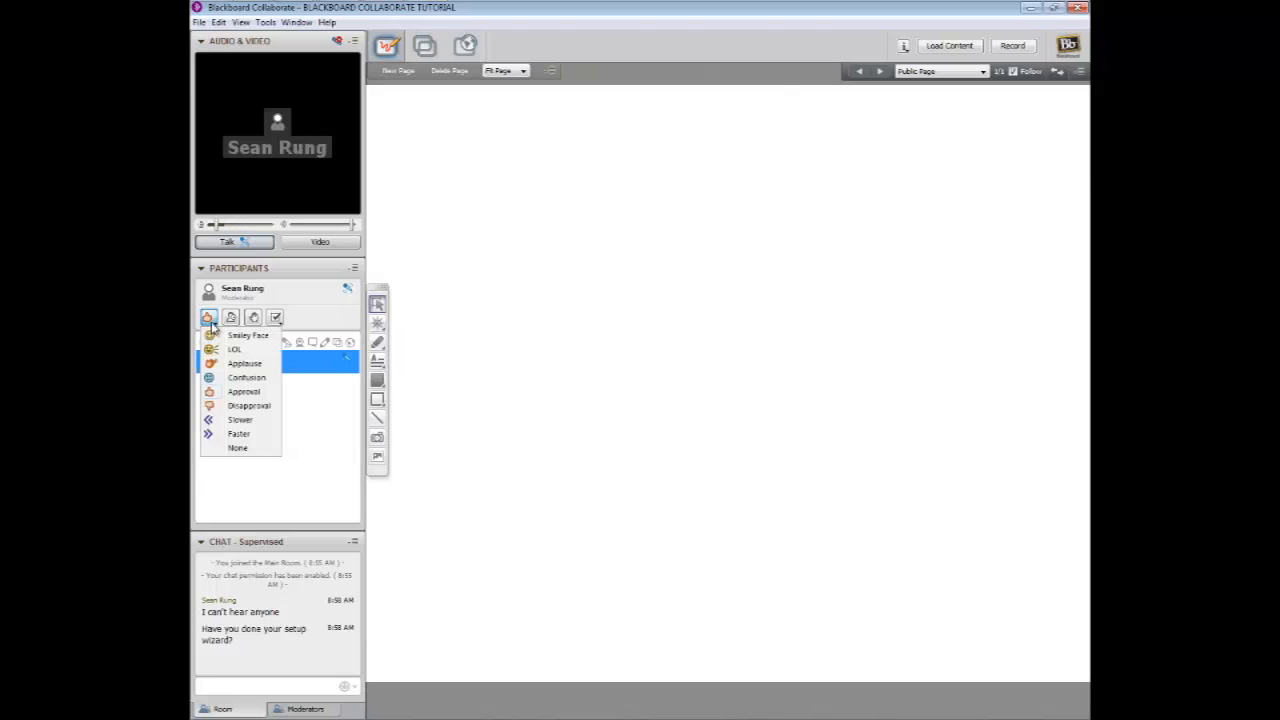
{"action": "left_click", "coordinate": [256, 449]}
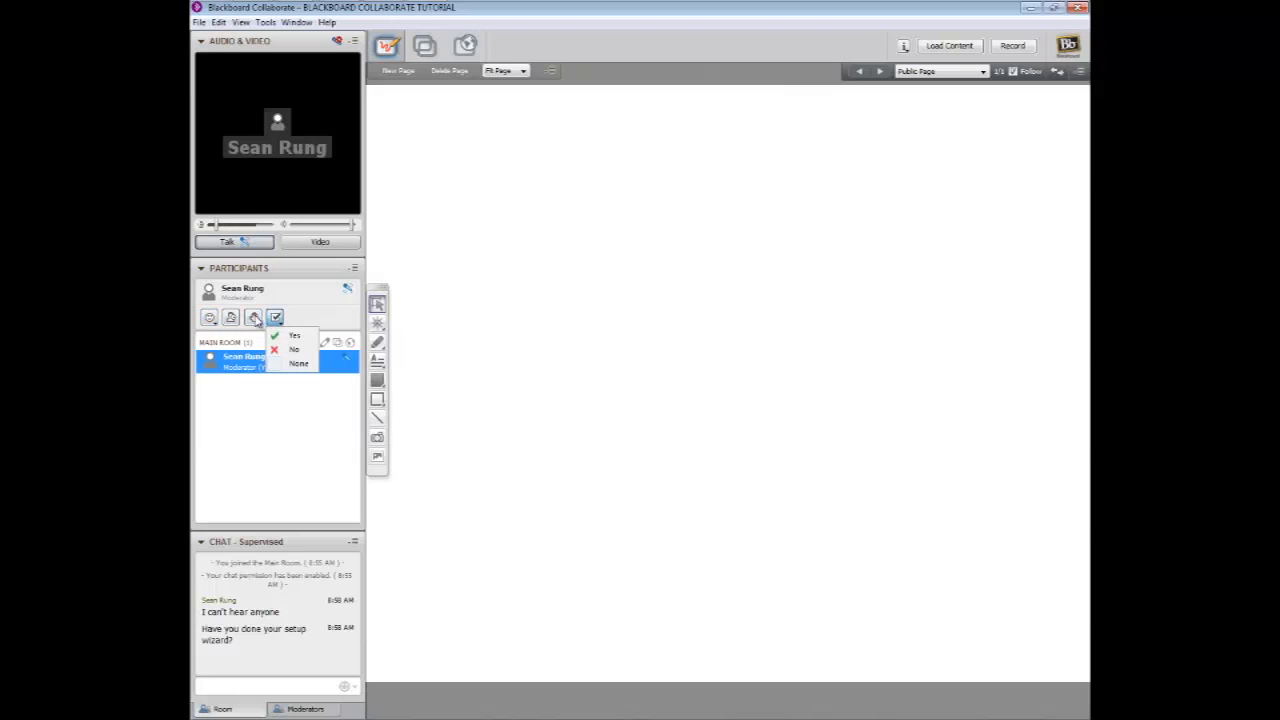
Toggle Away on and off, open and close the Yes/No choices, then switch to application sharing.
{"action": "left_click", "coordinate": [231, 318]}
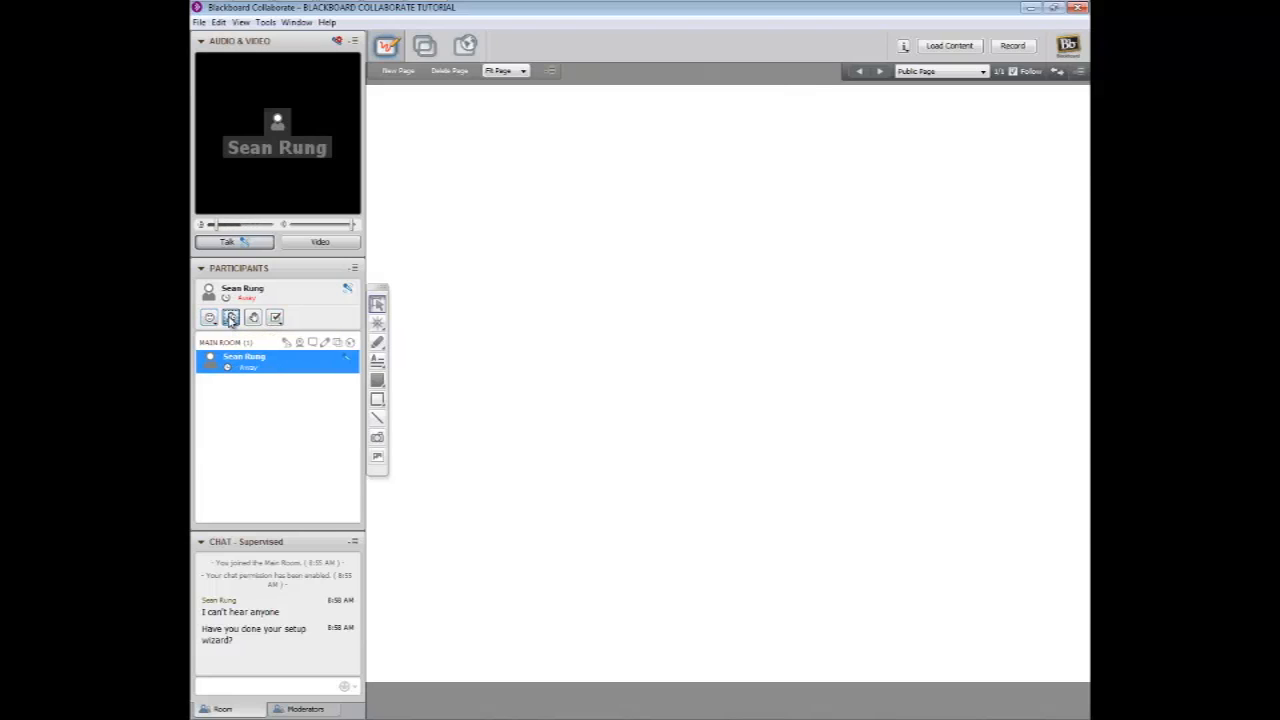
{"action": "left_click", "coordinate": [231, 318]}
{"action": "left_click", "coordinate": [276, 317]}
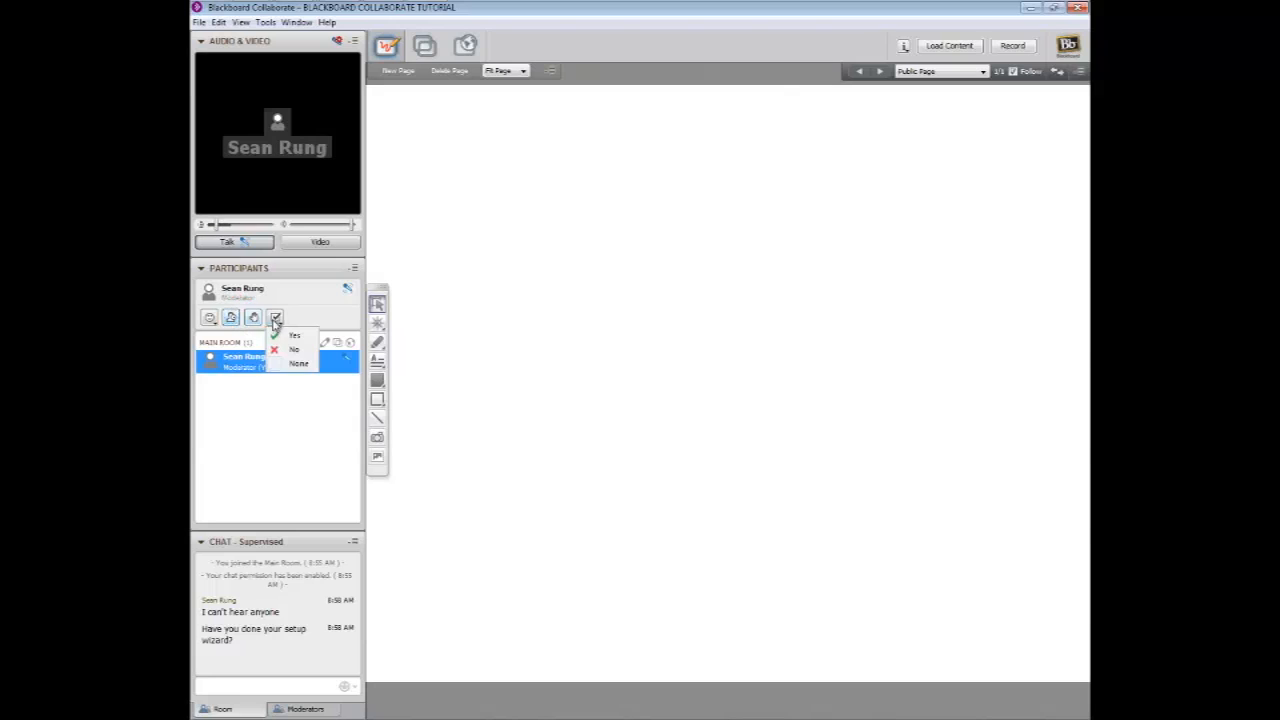
{"action": "left_click", "coordinate": [276, 317]}
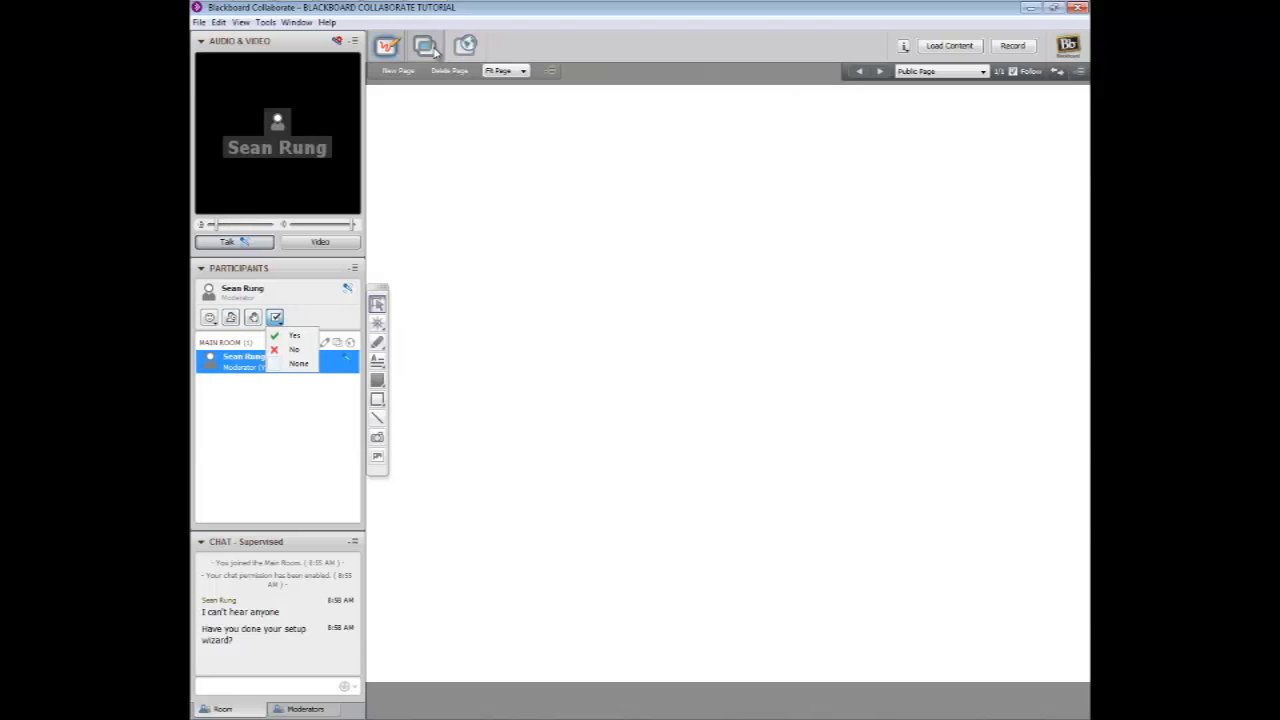
{"action": "left_click", "coordinate": [463, 120]}
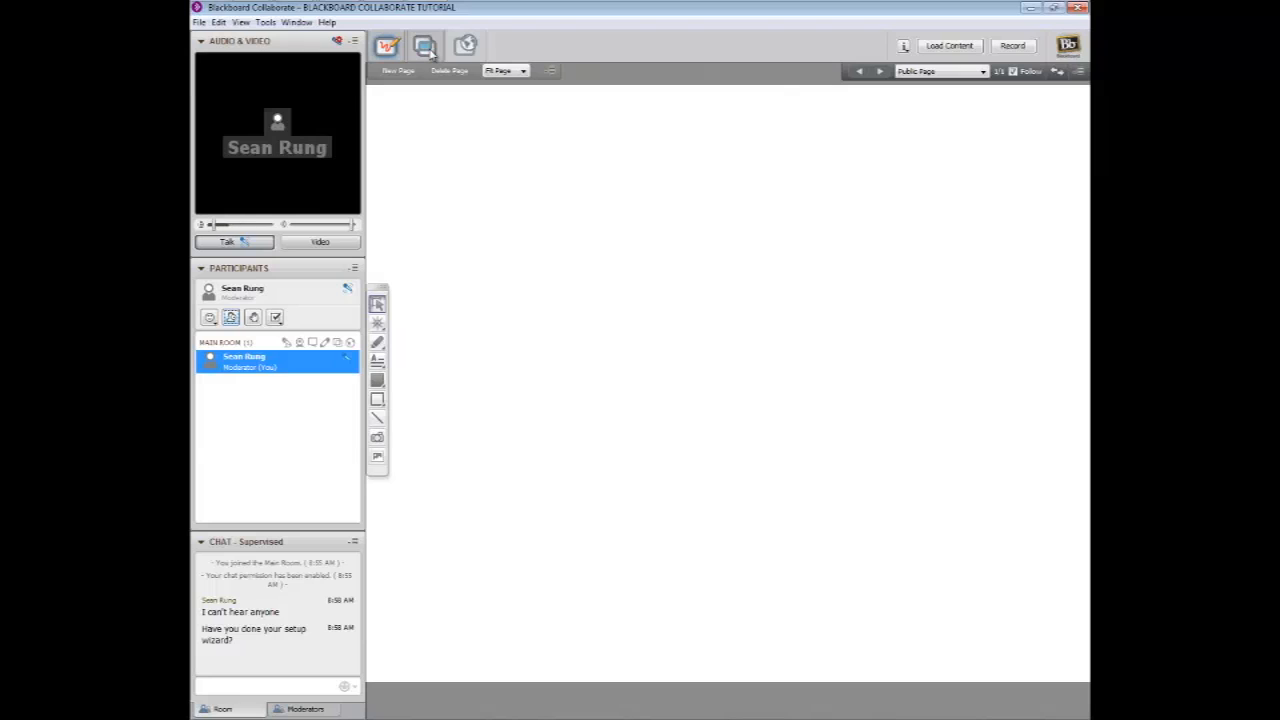
{"action": "left_click", "coordinate": [426, 48]}
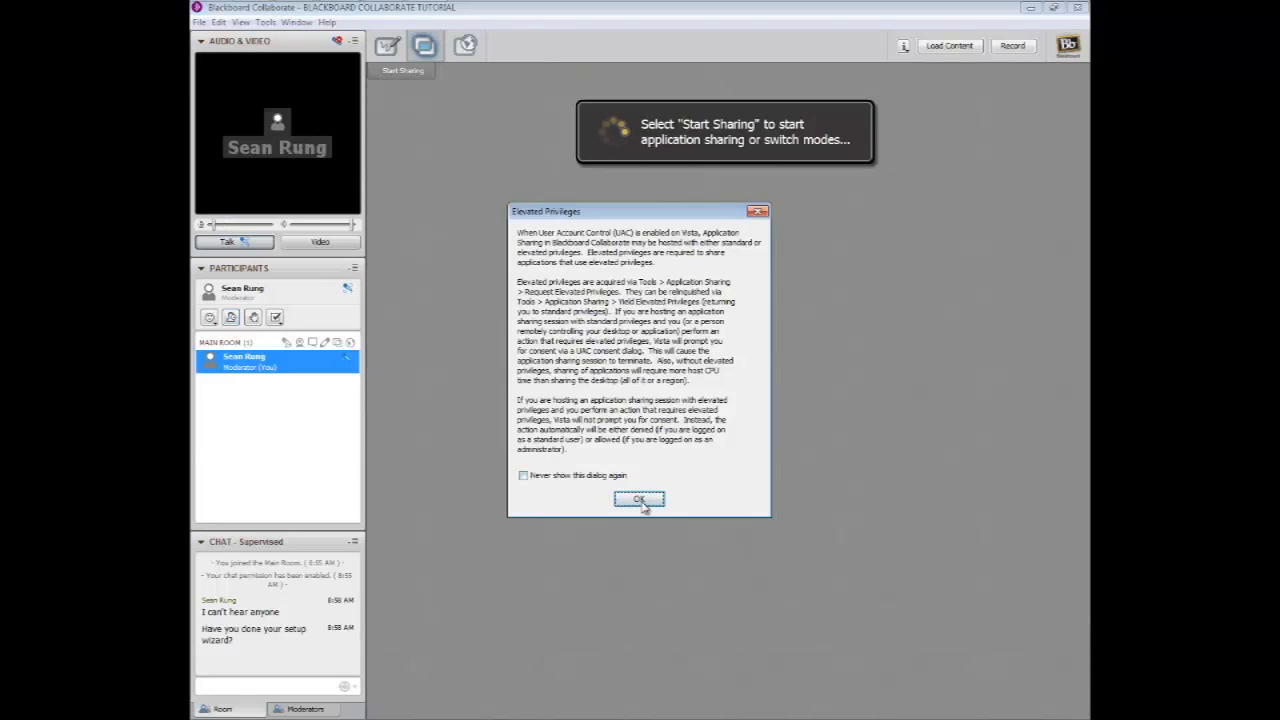
Briefly share the Firefox window, then close Firefox and maximize the session room in Web Tour mode.
{"action": "left_click", "coordinate": [639, 499]}
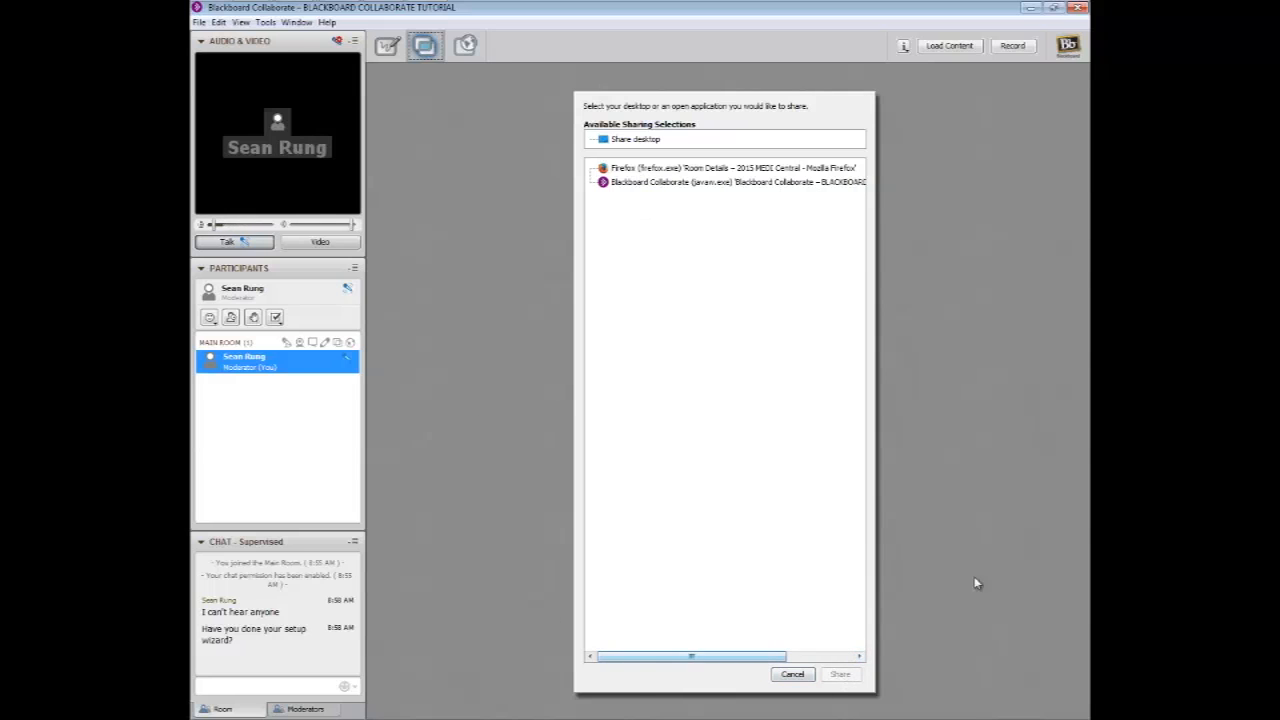
{"action": "left_click", "coordinate": [706, 170]}
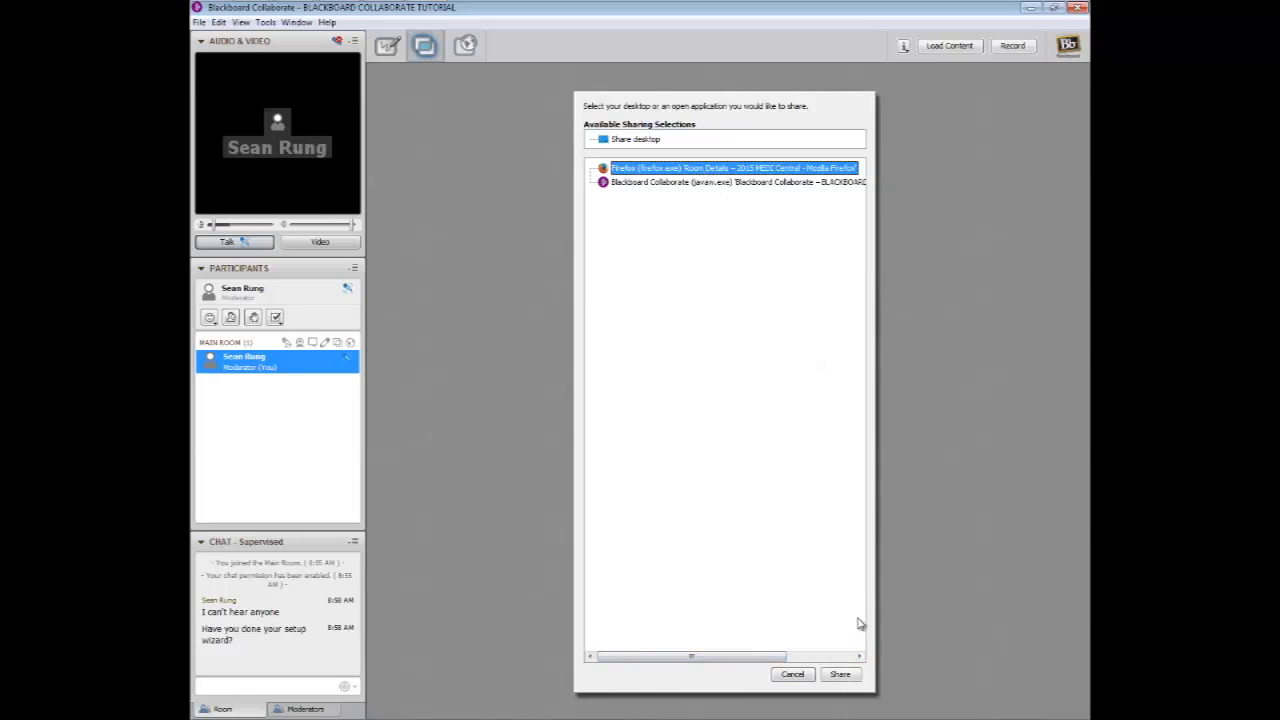
{"action": "left_click", "coordinate": [840, 674]}
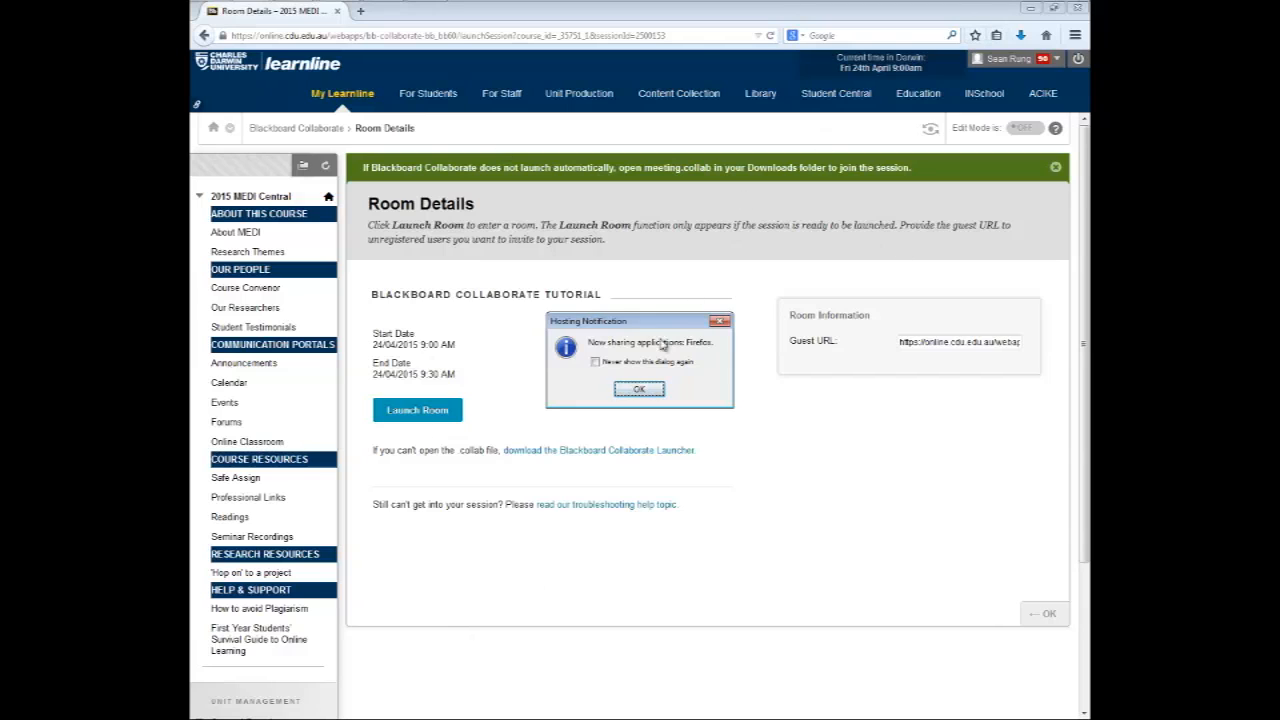
{"action": "left_click", "coordinate": [639, 389]}
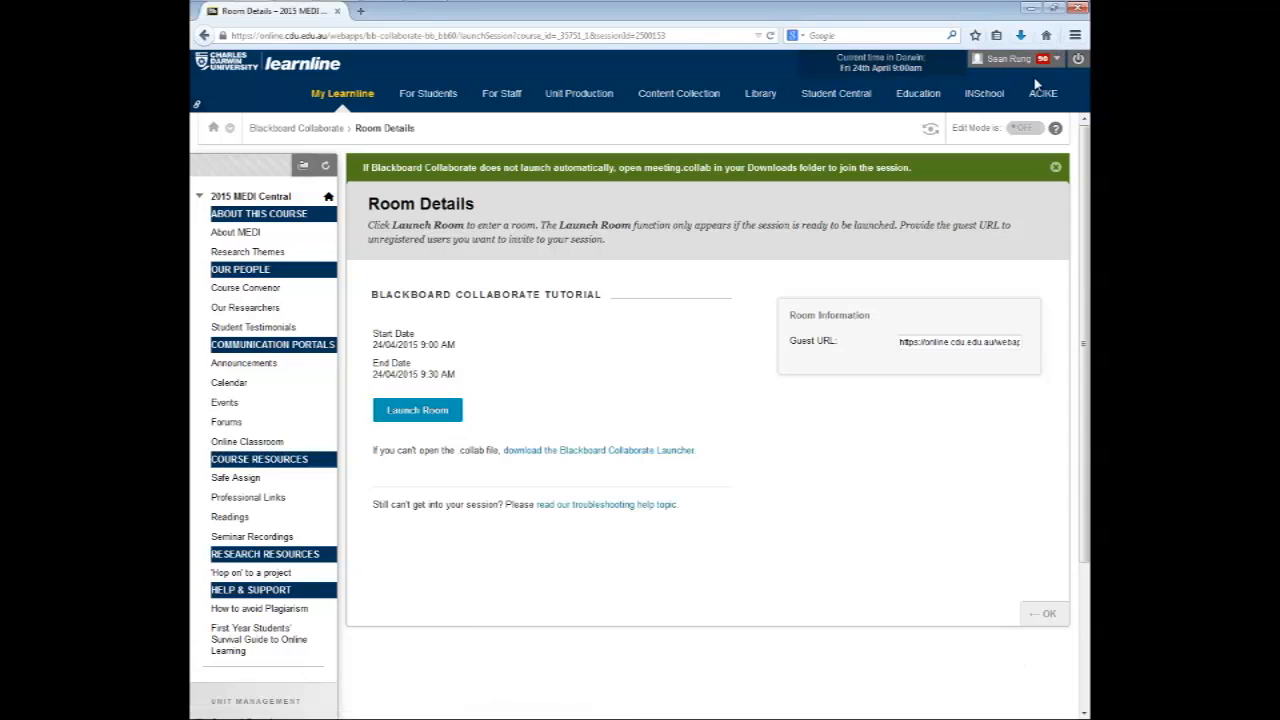
{"action": "left_click", "coordinate": [1068, 8]}
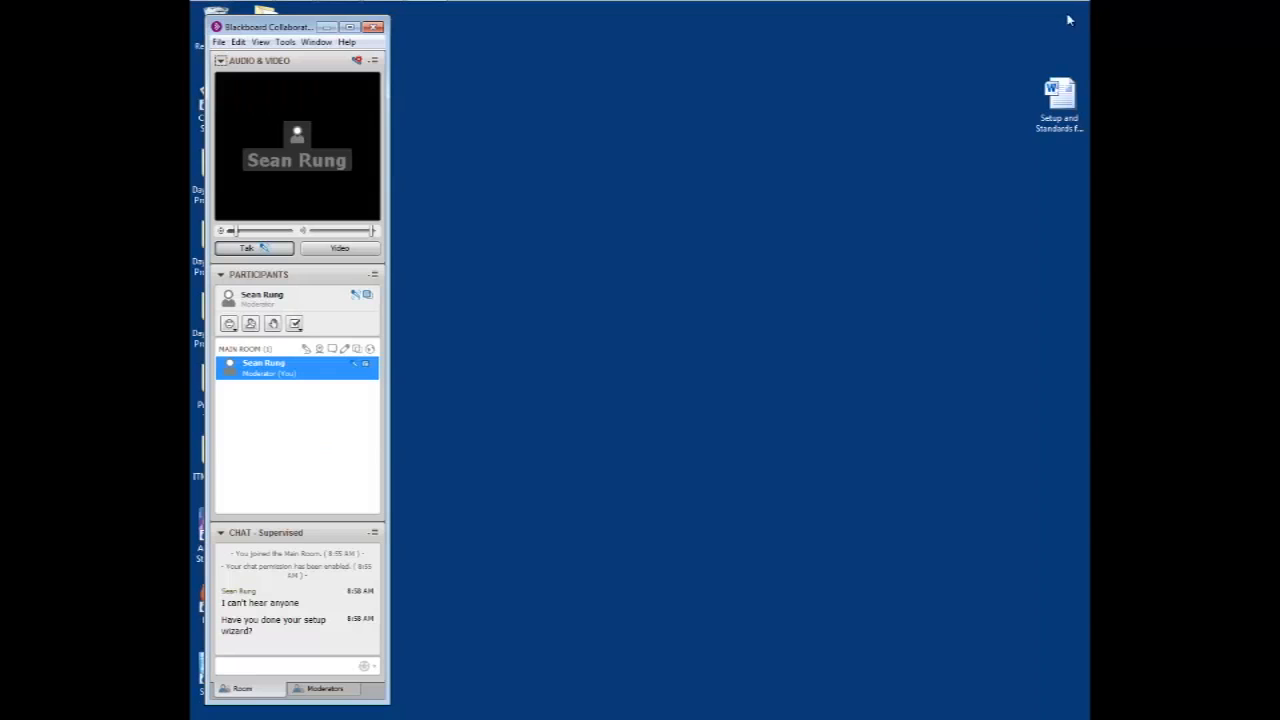
{"action": "left_click", "coordinate": [350, 27]}
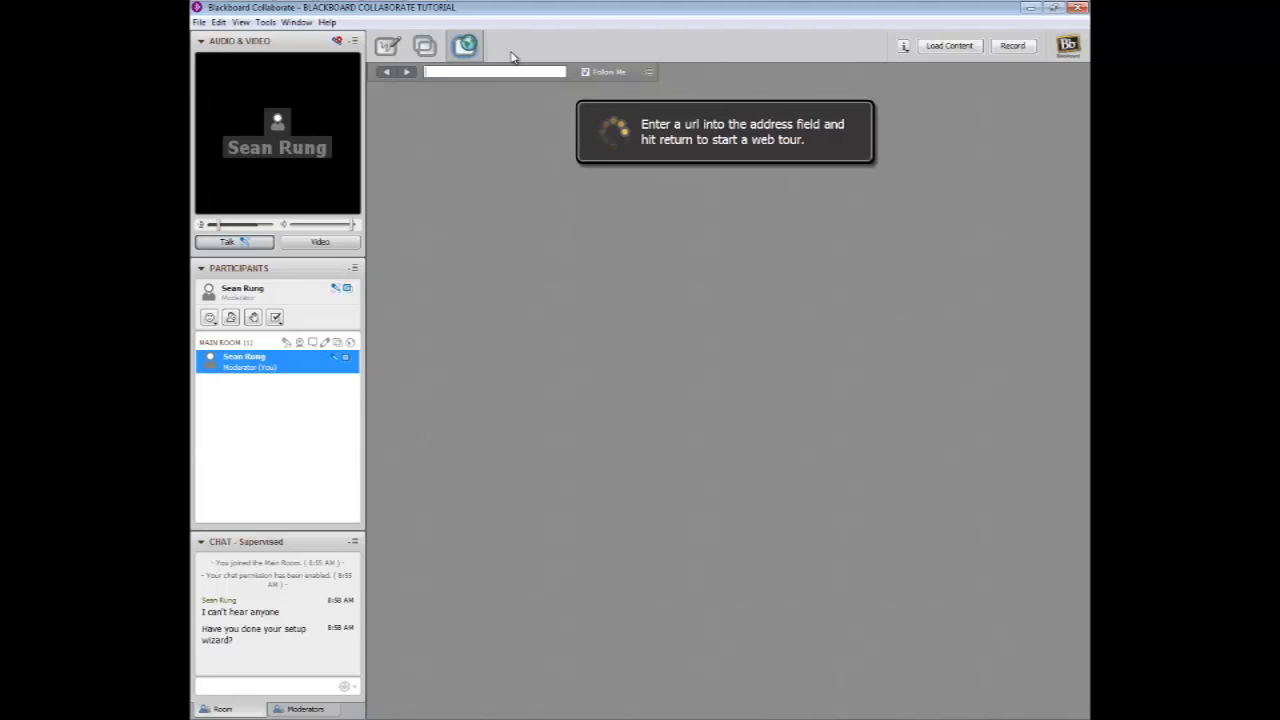
Start a web tour at cdu.edu.au/igce.
{"action": "type", "text": "cdu.edu.au"}
{"action": "type", "text": "/igce"}
{"action": "key", "text": "Return"}
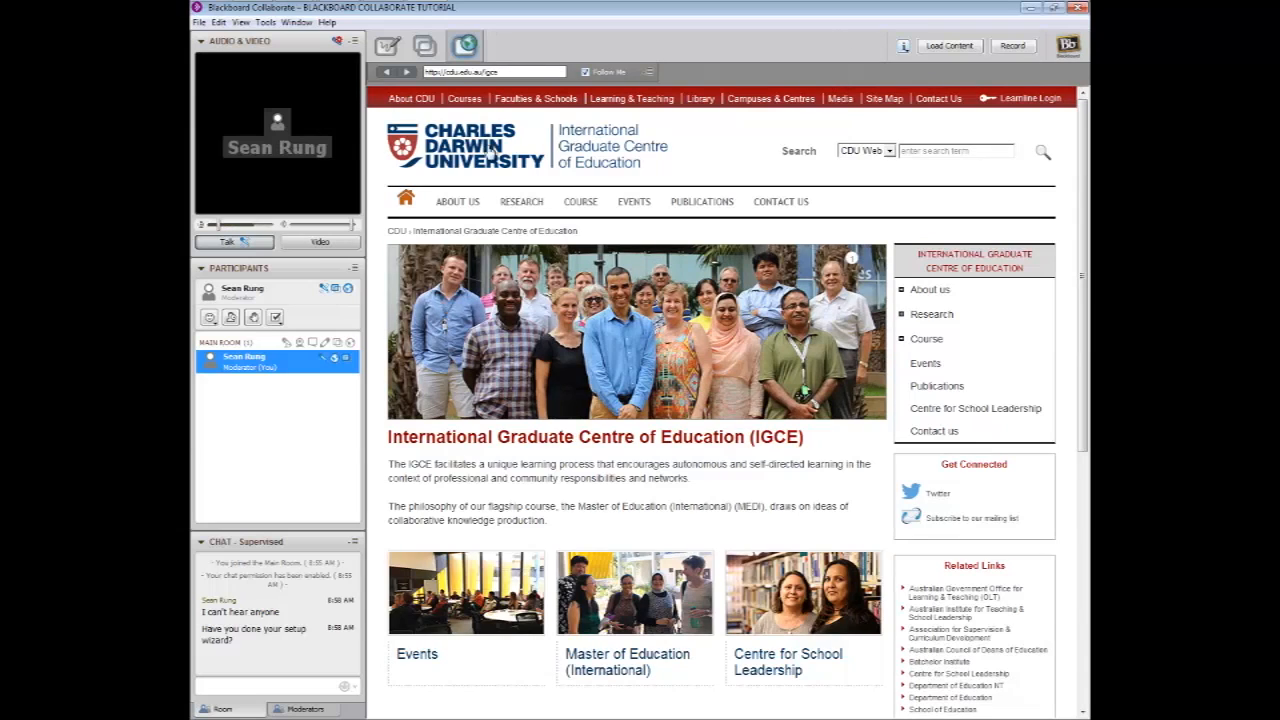
{"action": "scroll", "coordinate": [762, 330], "scroll_direction": "down", "scroll_amount": 4}
{"action": "scroll", "coordinate": [762, 330], "scroll_direction": "up", "scroll_amount": 4}
Tour the Master of Education (International), IGCE Publications and CDU home pages, then switch to application sharing.
{"action": "left_click", "coordinate": [927, 339]}
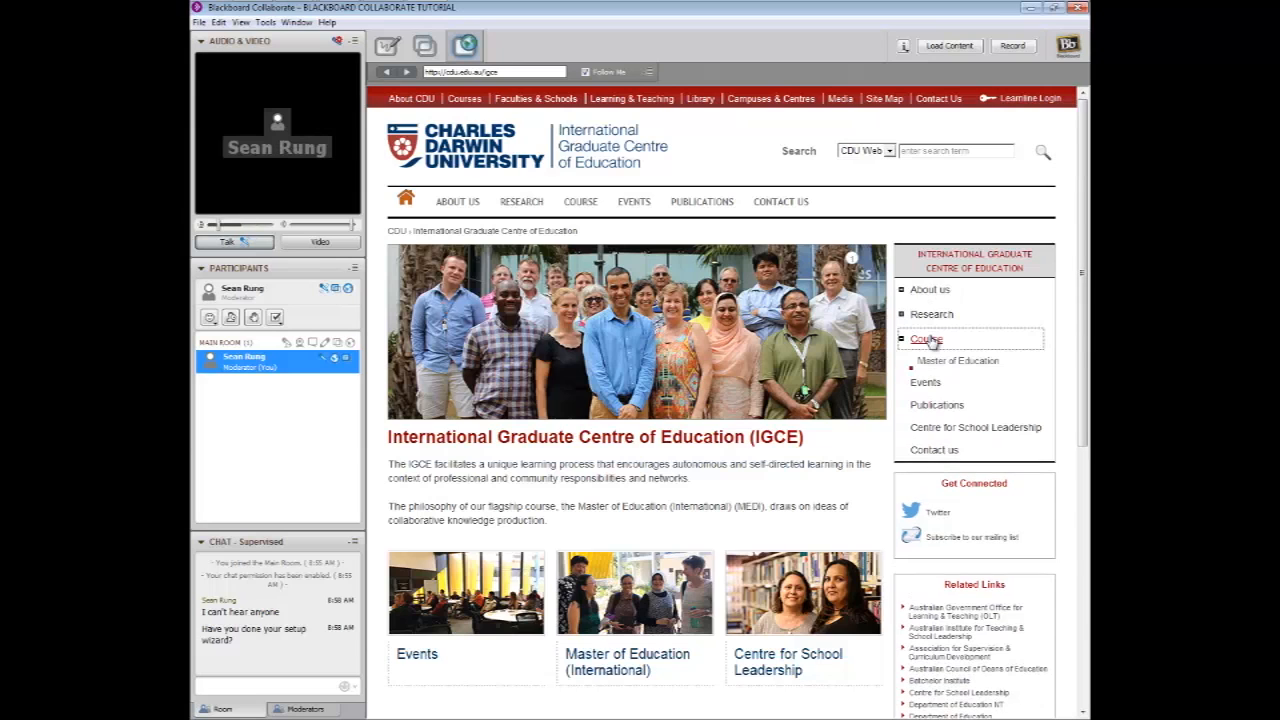
{"action": "left_click", "coordinate": [945, 366]}
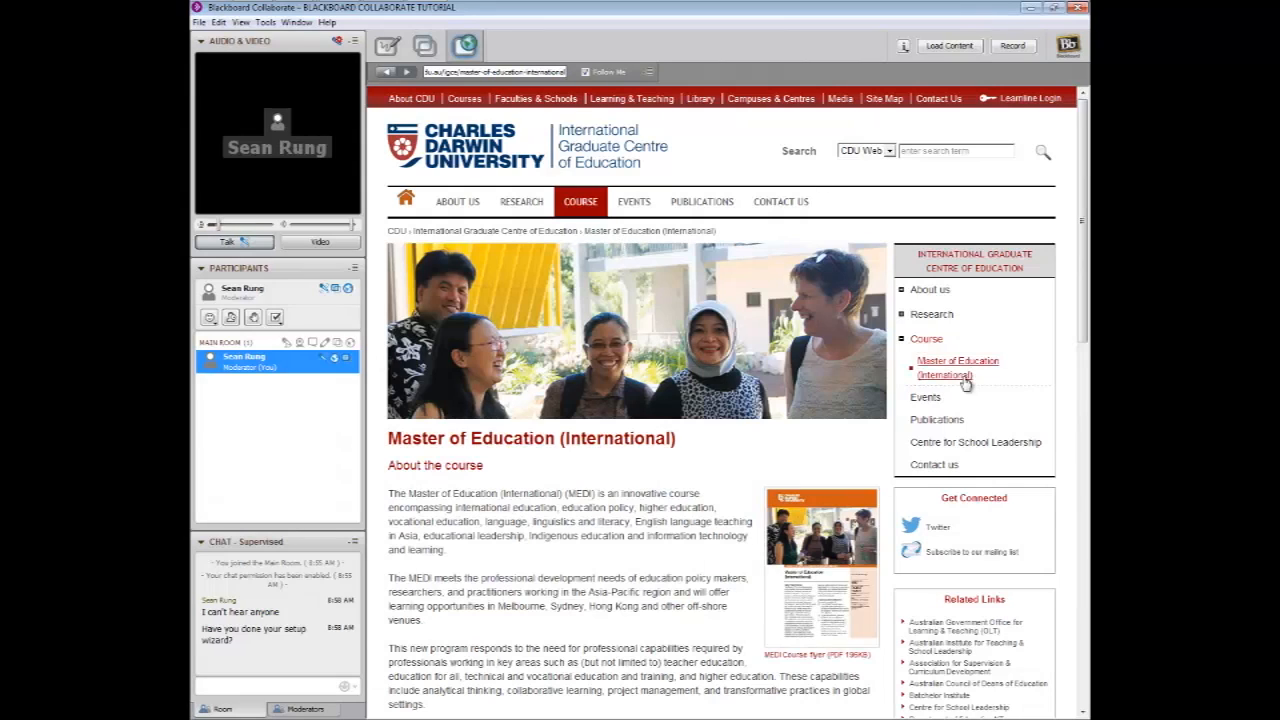
{"action": "left_click", "coordinate": [938, 421]}
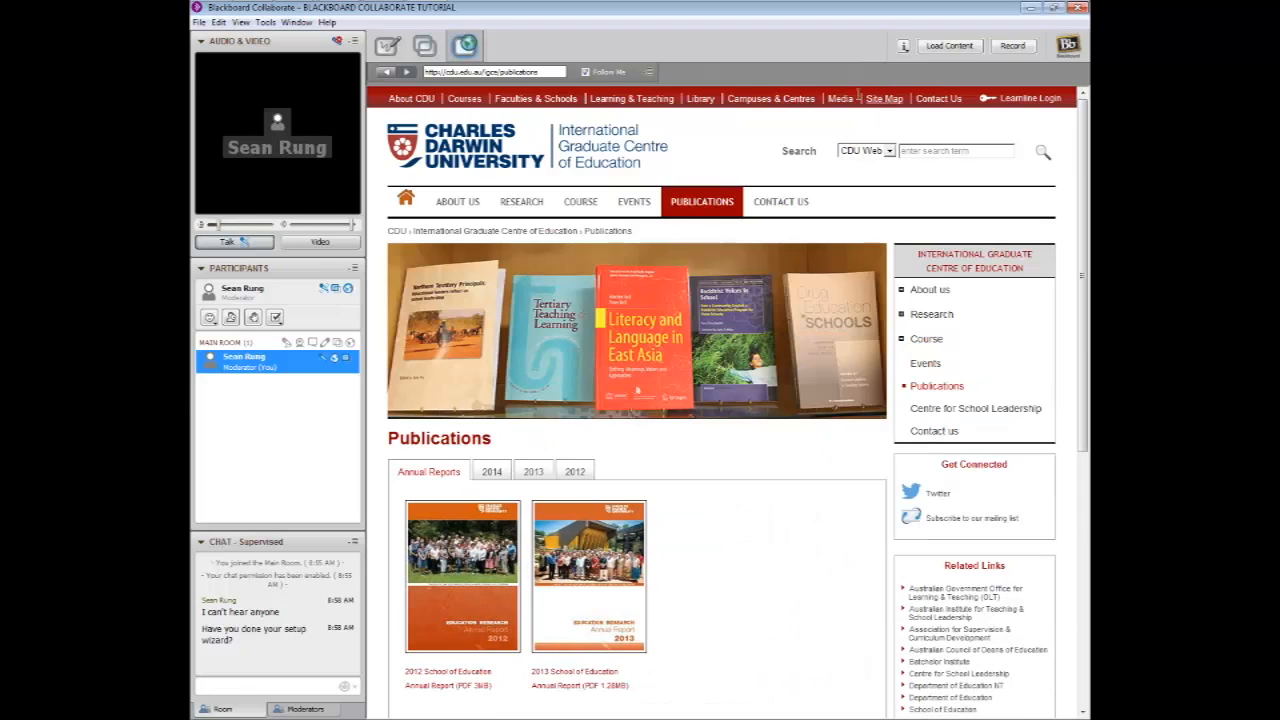
{"action": "left_click", "coordinate": [487, 165]}
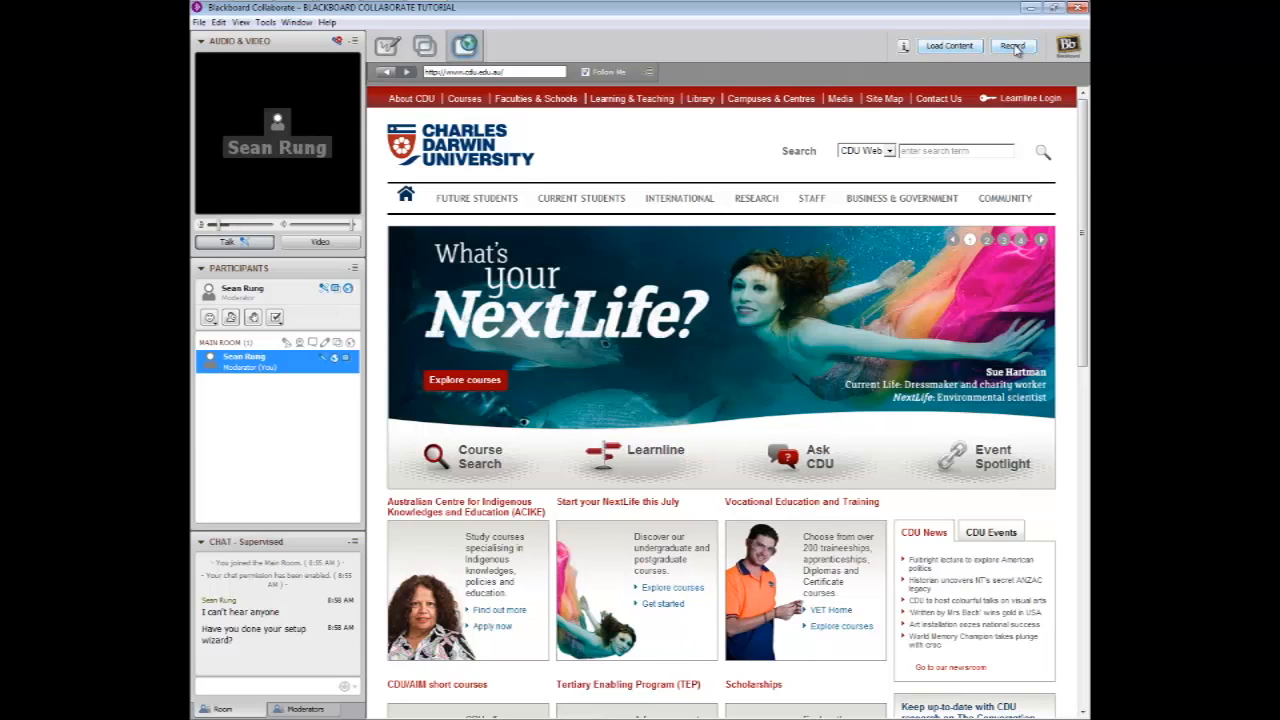
{"action": "left_click", "coordinate": [424, 45]}
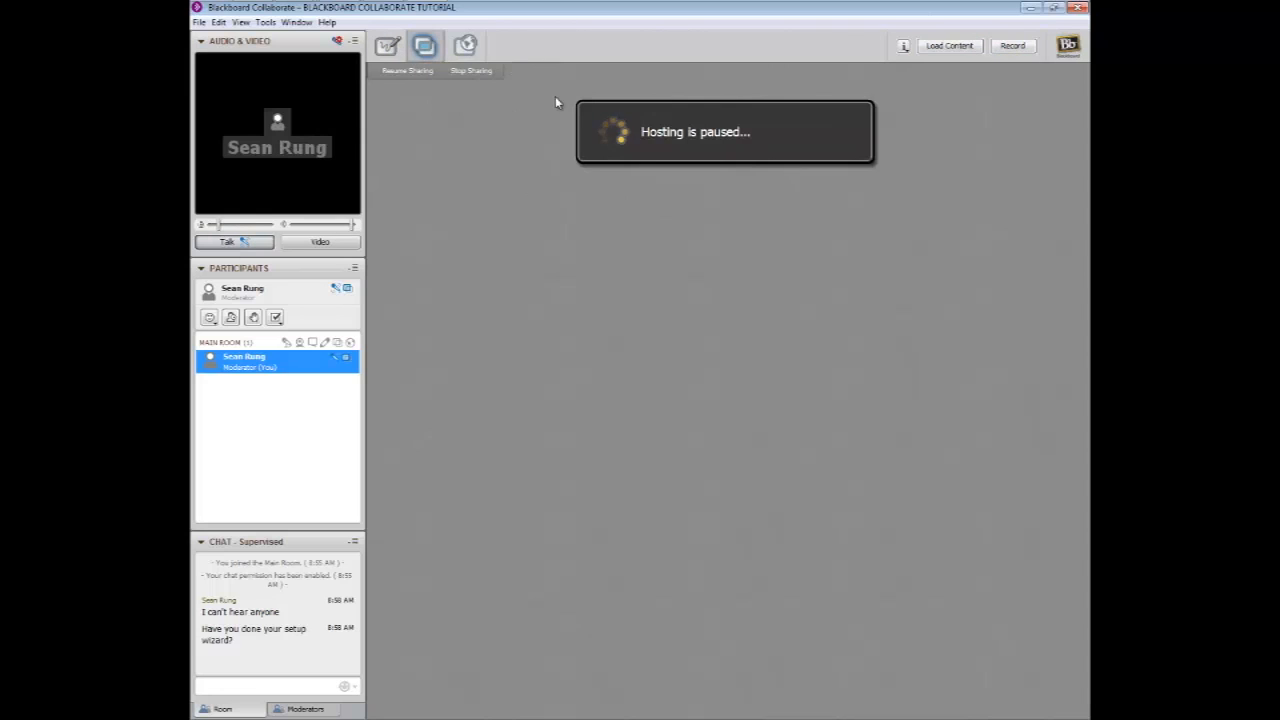
Briefly share the application full screen, then stop sharing and return to the whiteboard.
{"action": "left_click", "coordinate": [410, 77]}
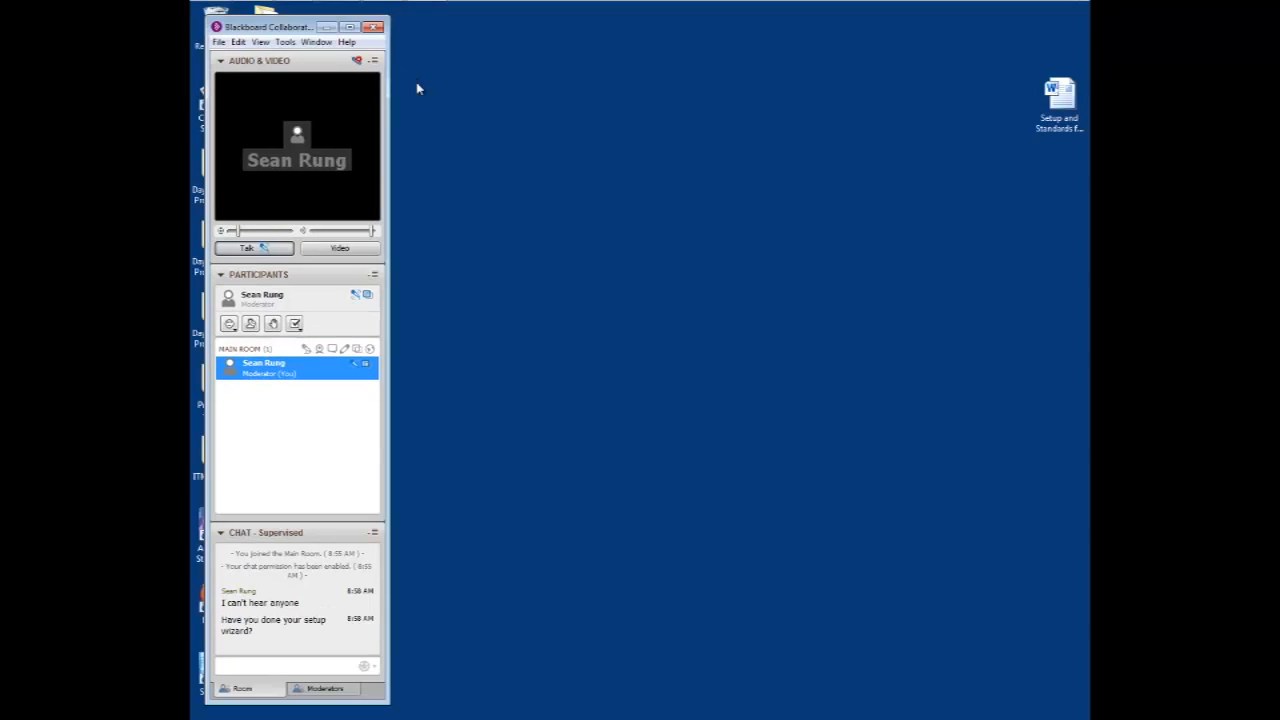
{"action": "left_click", "coordinate": [349, 27]}
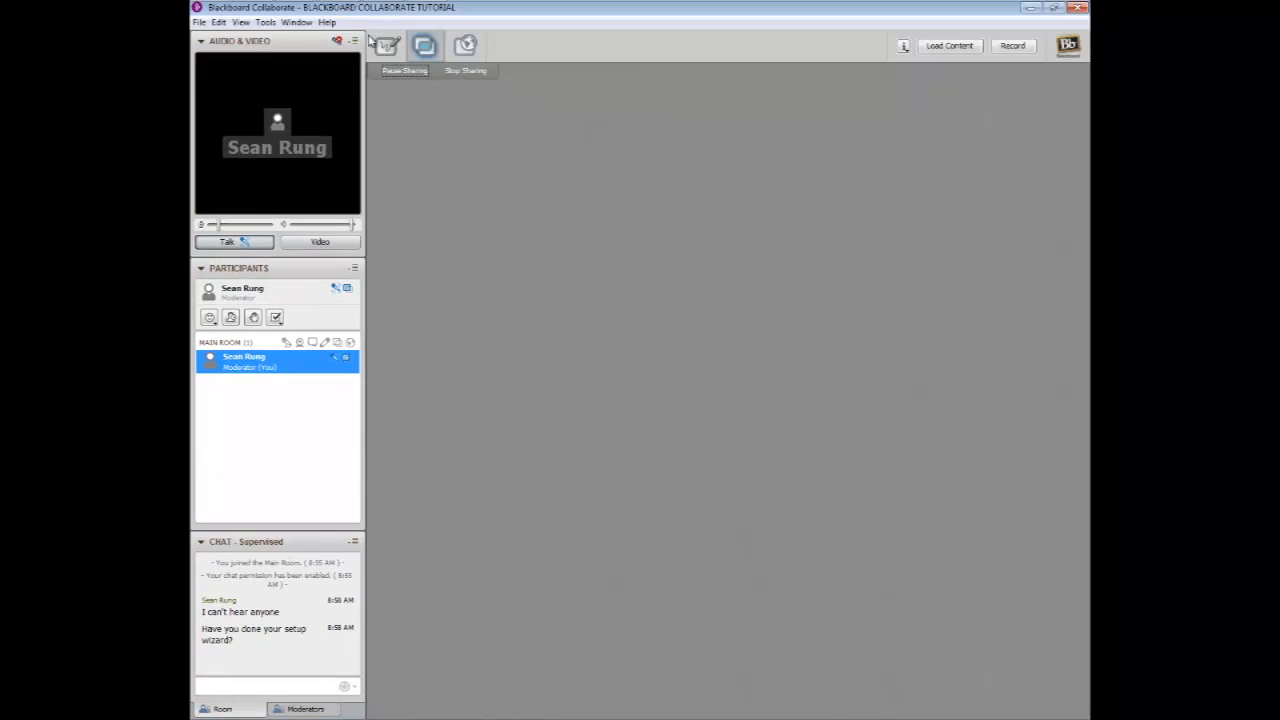
{"action": "left_click", "coordinate": [472, 75]}
{"action": "left_click", "coordinate": [386, 46]}
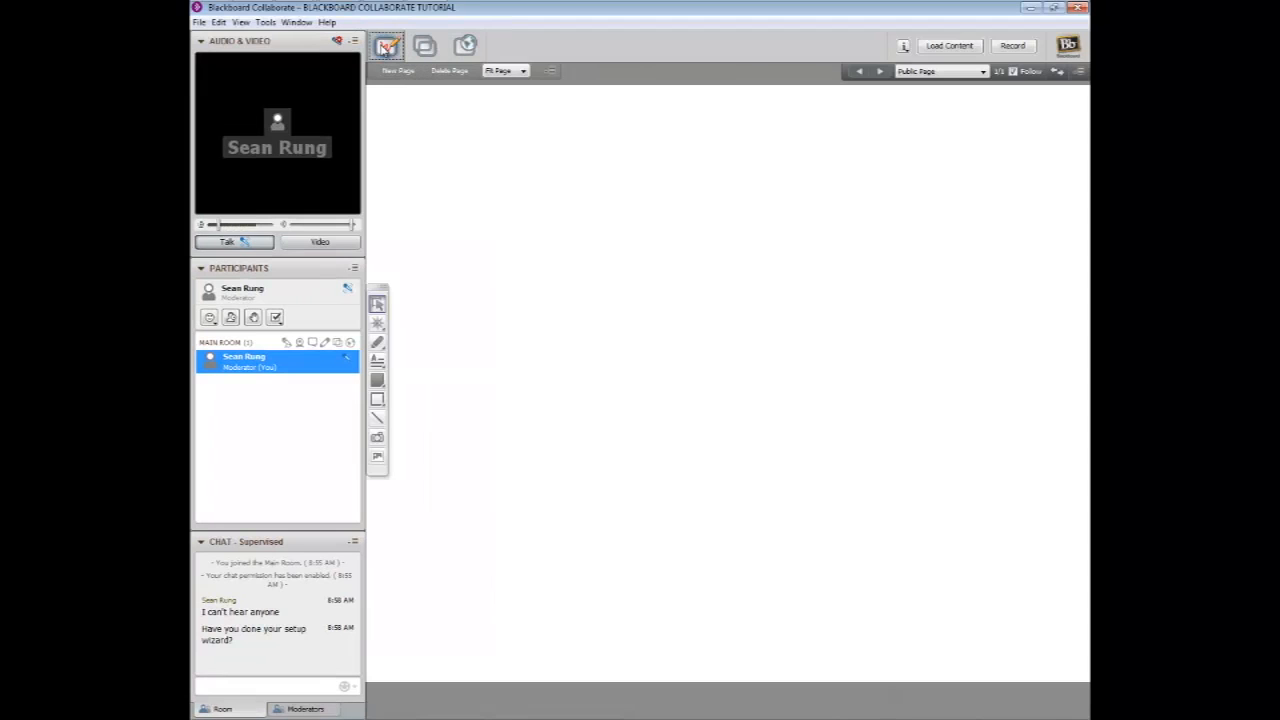
Share the Blackboard Collaborate window as the application, dismissing the privileges and hosting notices.
{"action": "left_click", "coordinate": [423, 47]}
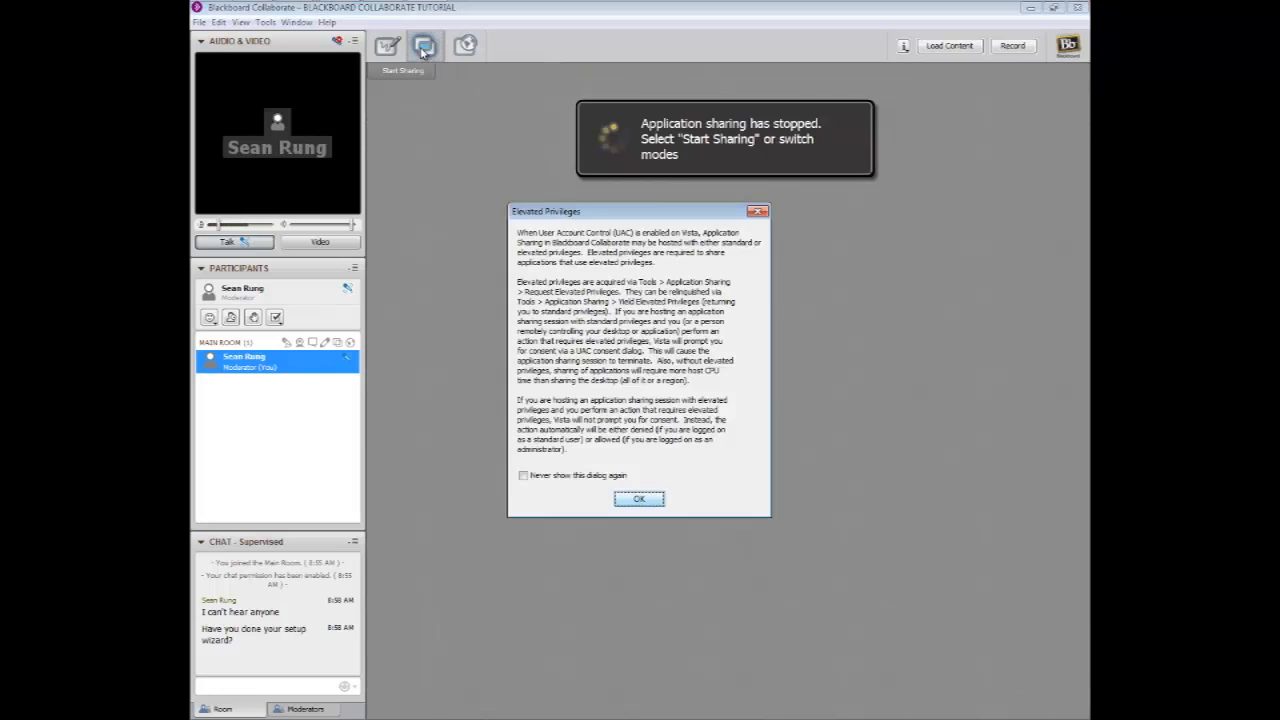
{"action": "left_click", "coordinate": [639, 499]}
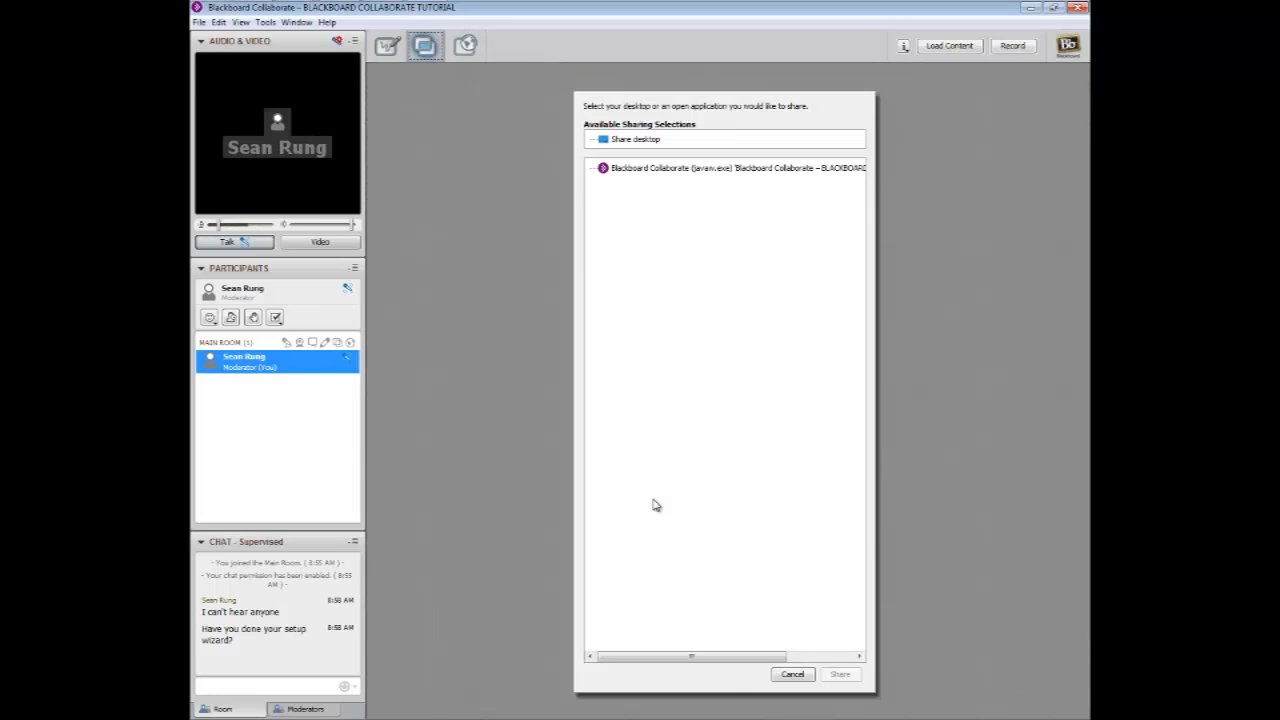
{"action": "left_click", "coordinate": [650, 168]}
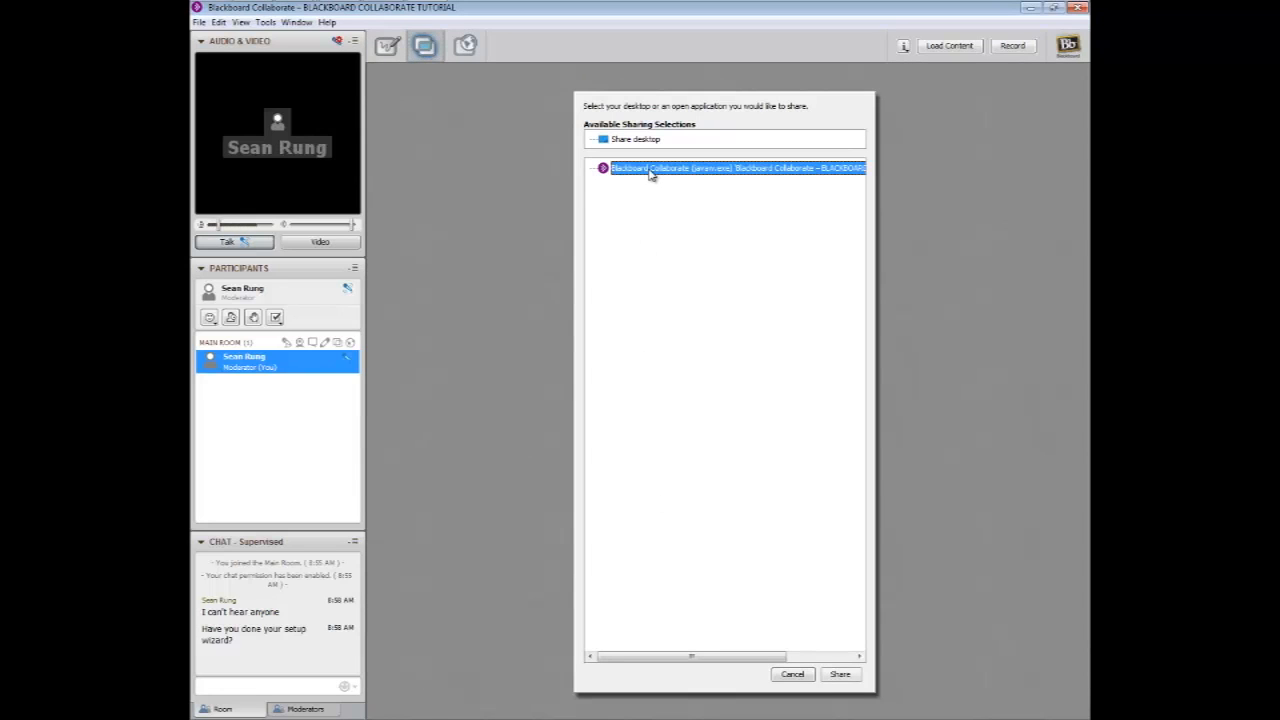
{"action": "left_click", "coordinate": [840, 674]}
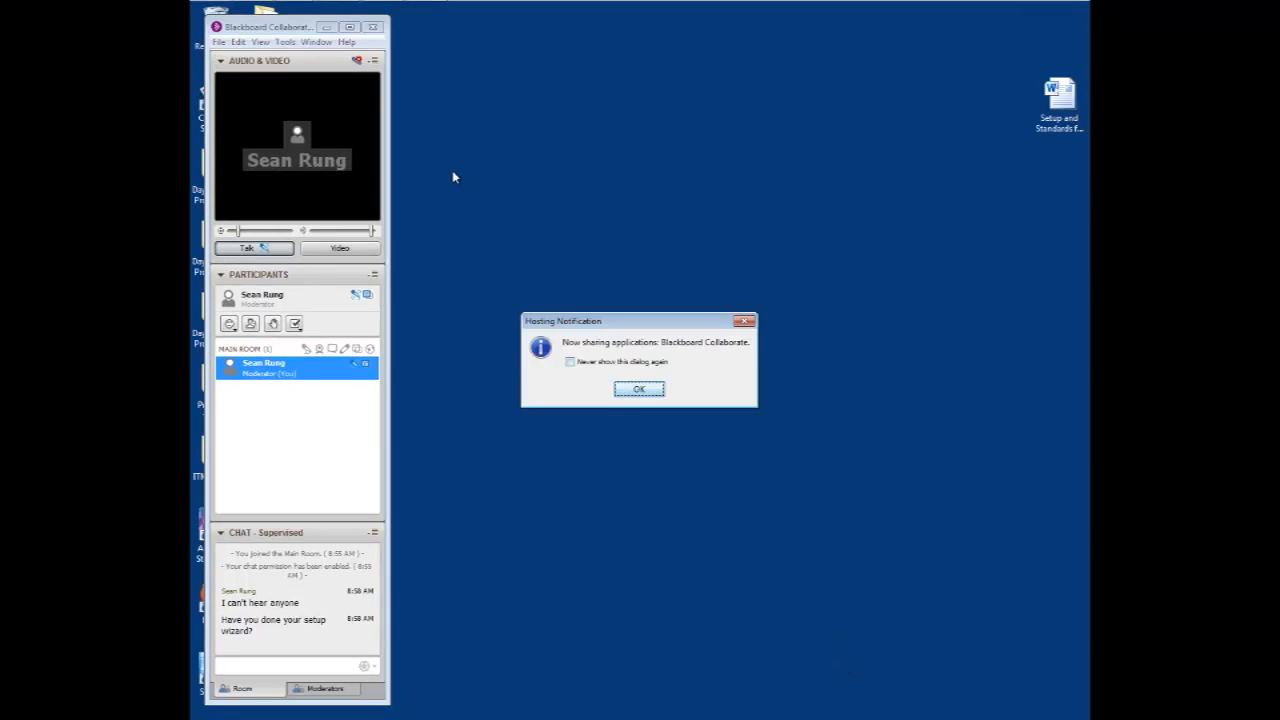
{"action": "left_click", "coordinate": [655, 392]}
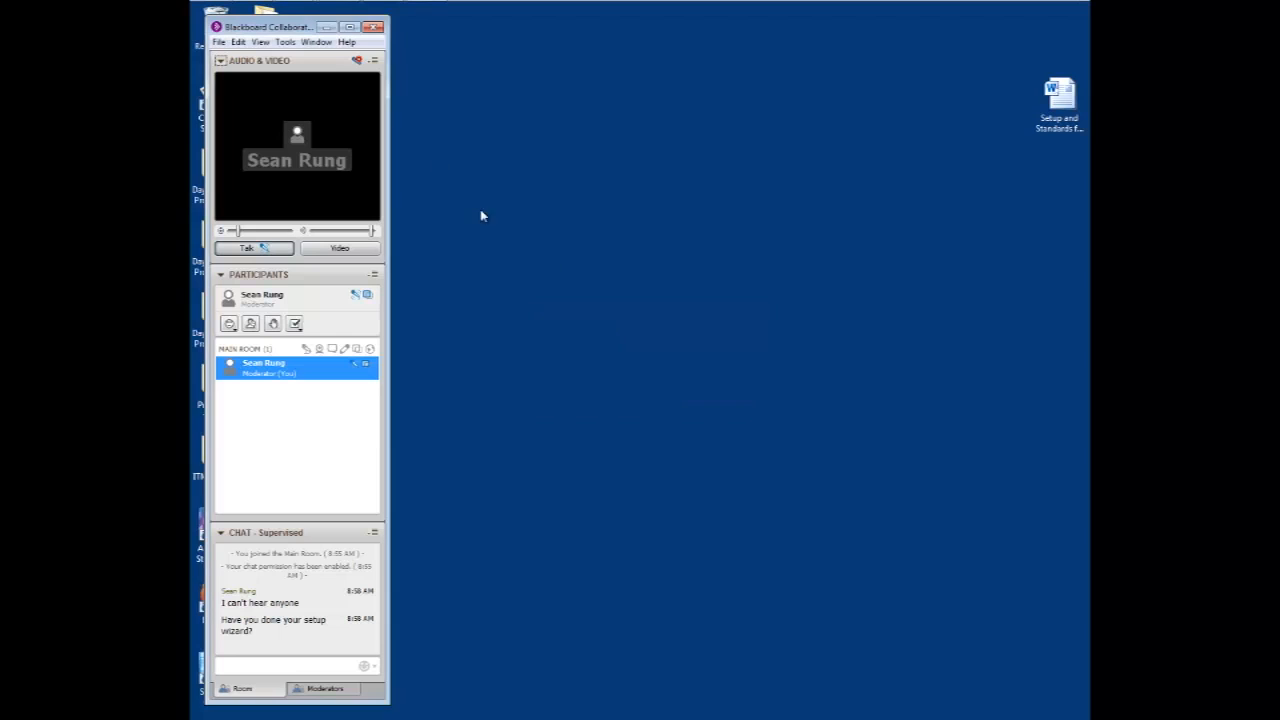
{"action": "left_click", "coordinate": [348, 27]}
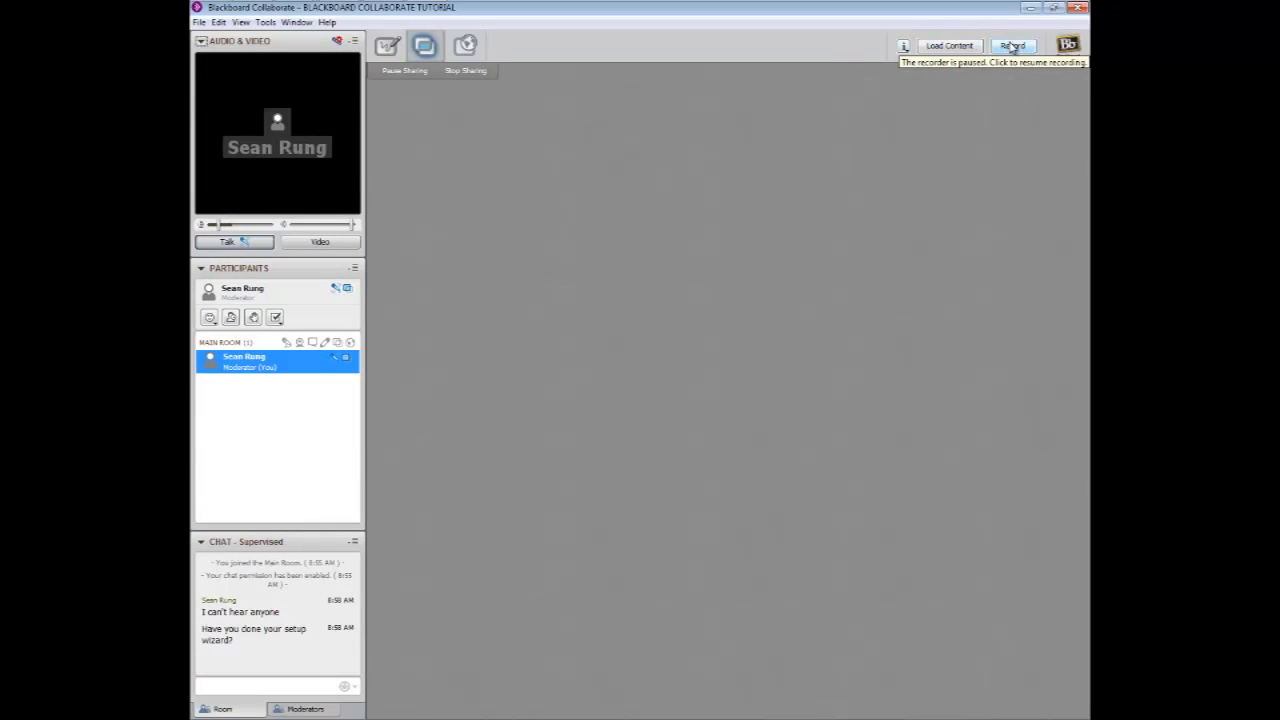
Stop application sharing, go back to the whiteboard, and resume recording the session.
{"action": "left_click", "coordinate": [470, 73]}
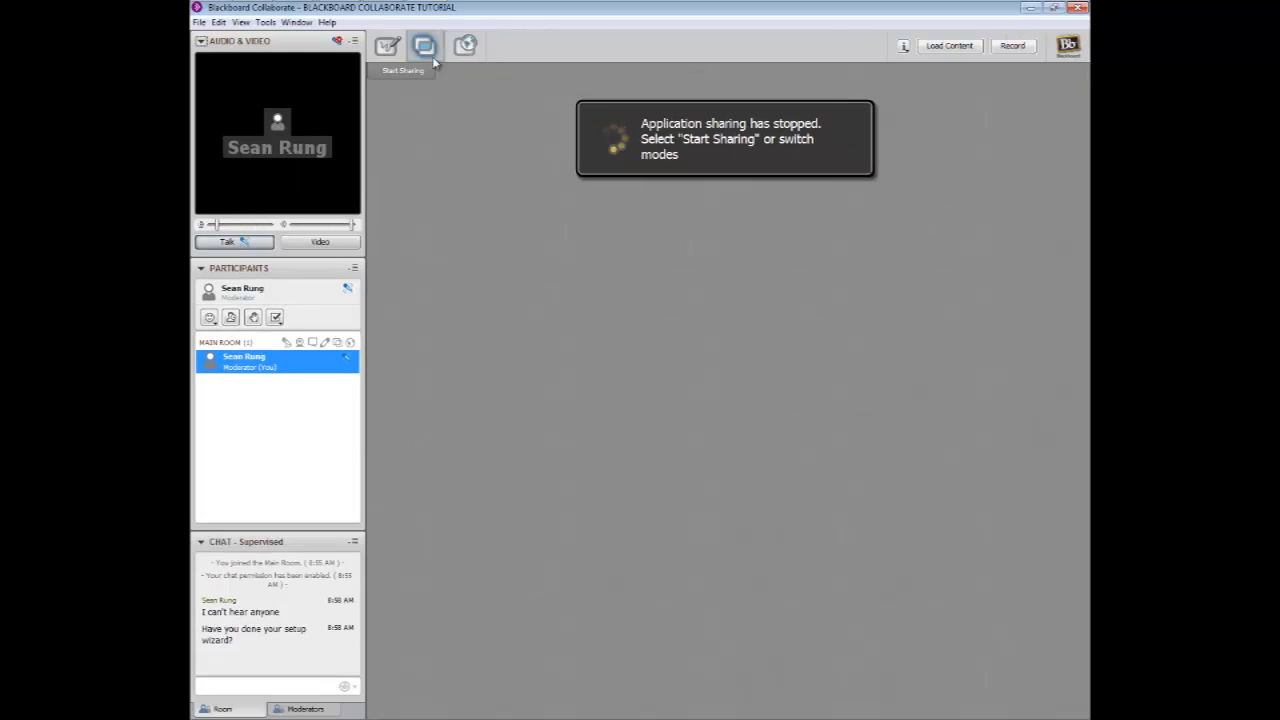
{"action": "left_click", "coordinate": [390, 50]}
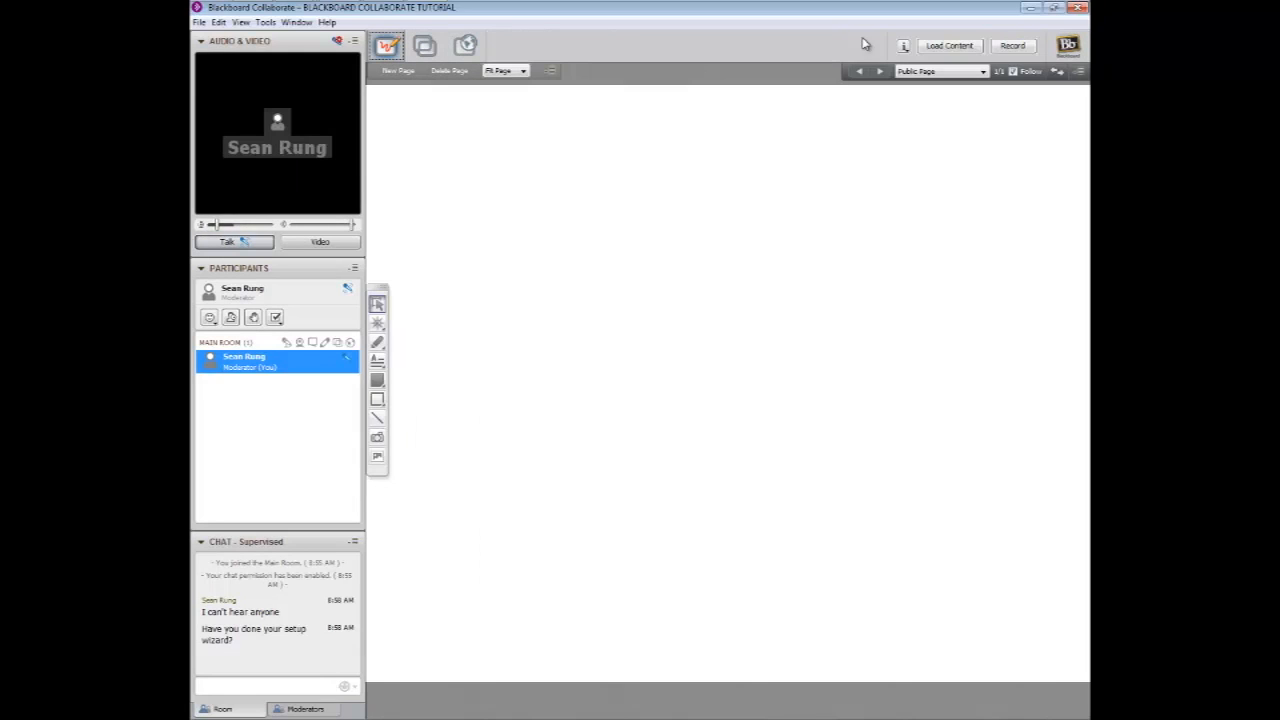
{"action": "left_click", "coordinate": [1012, 46]}
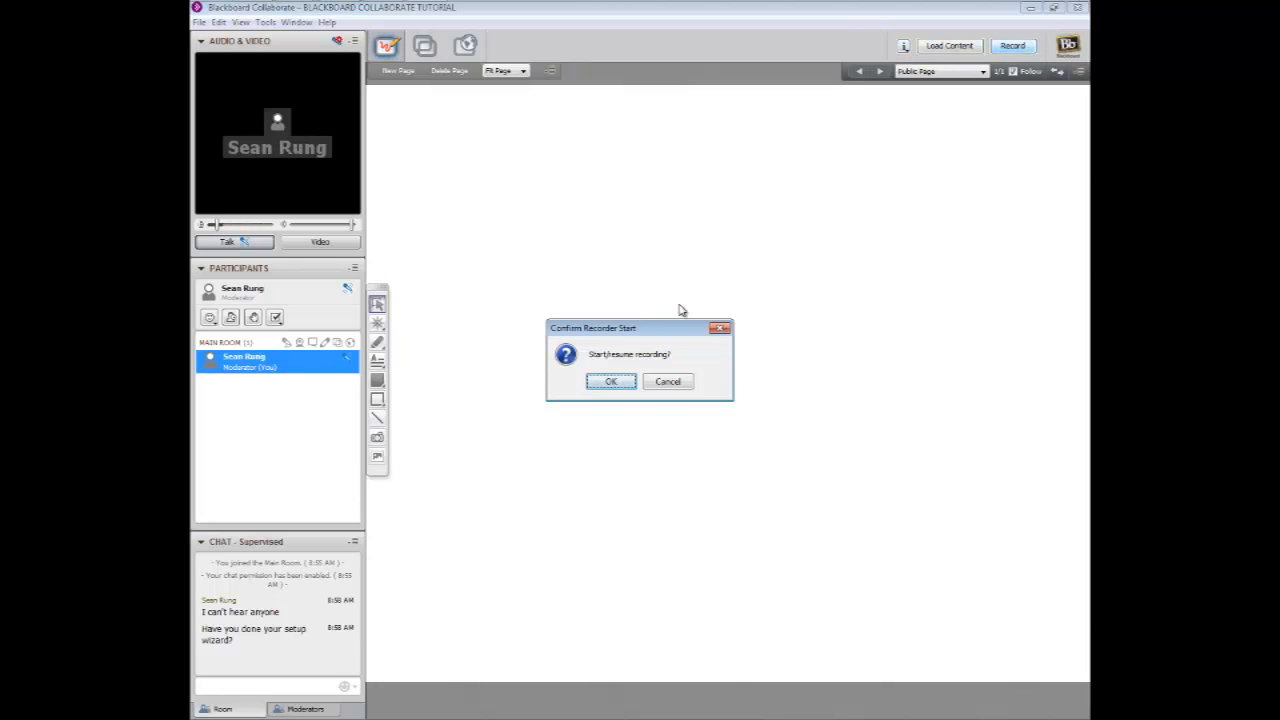
{"action": "left_click", "coordinate": [621, 383]}
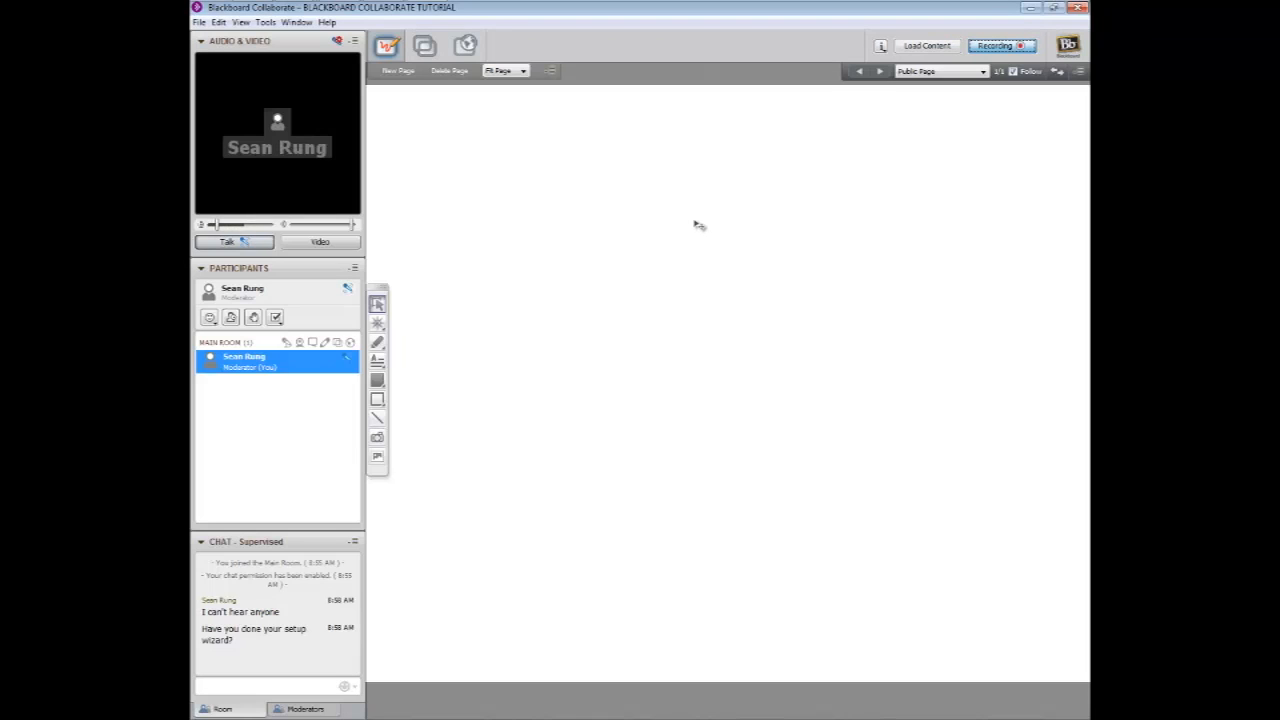
{"action": "left_click", "coordinate": [926, 46]}
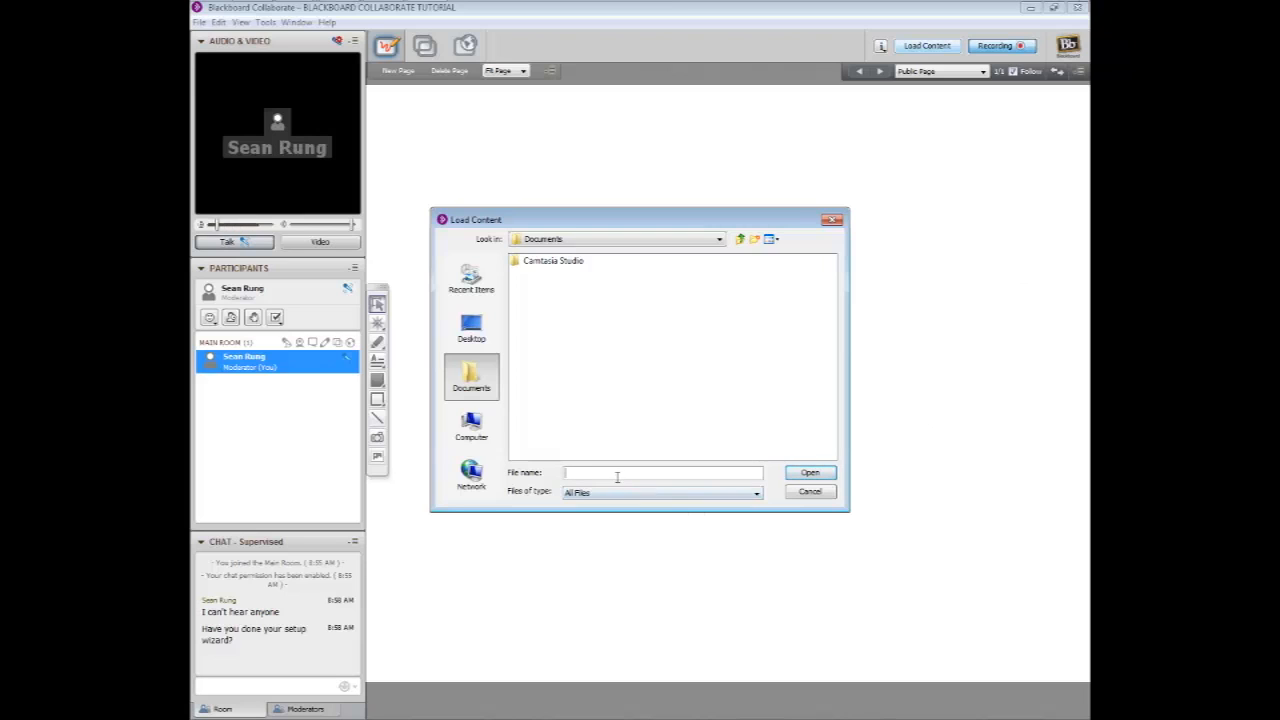
{"action": "left_click", "coordinate": [472, 330]}
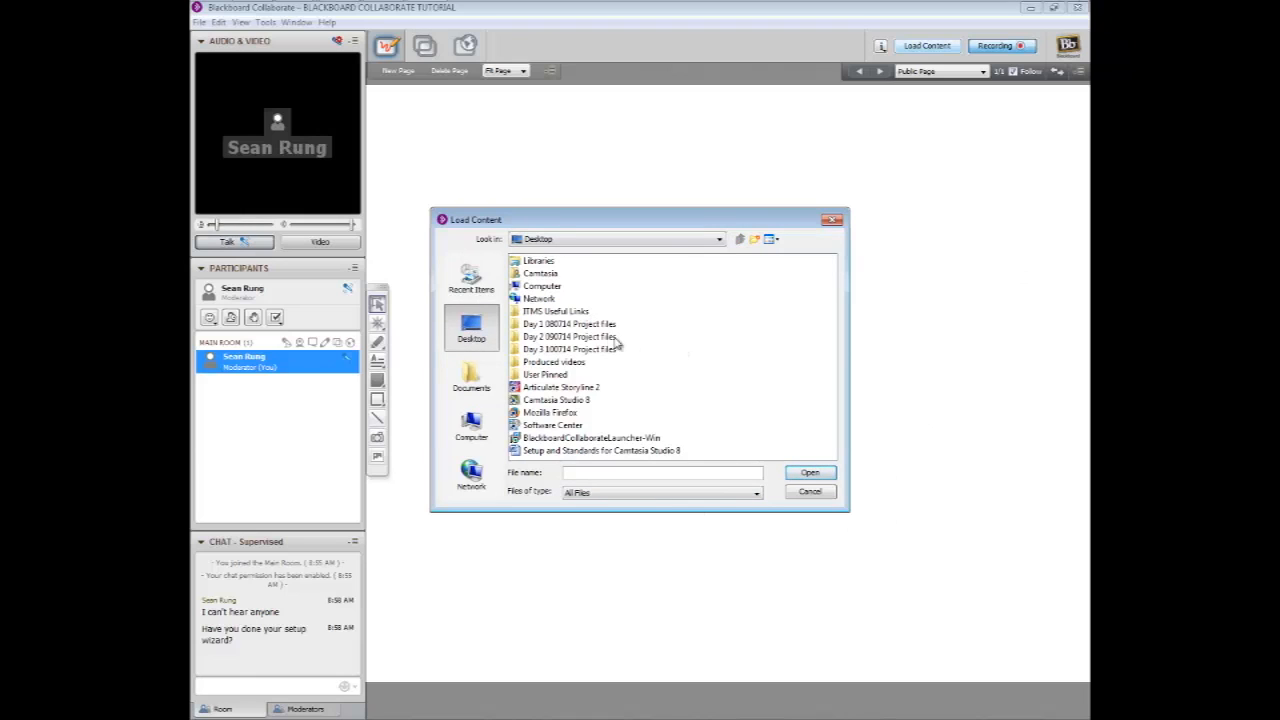
{"action": "double_click", "coordinate": [552, 264]}
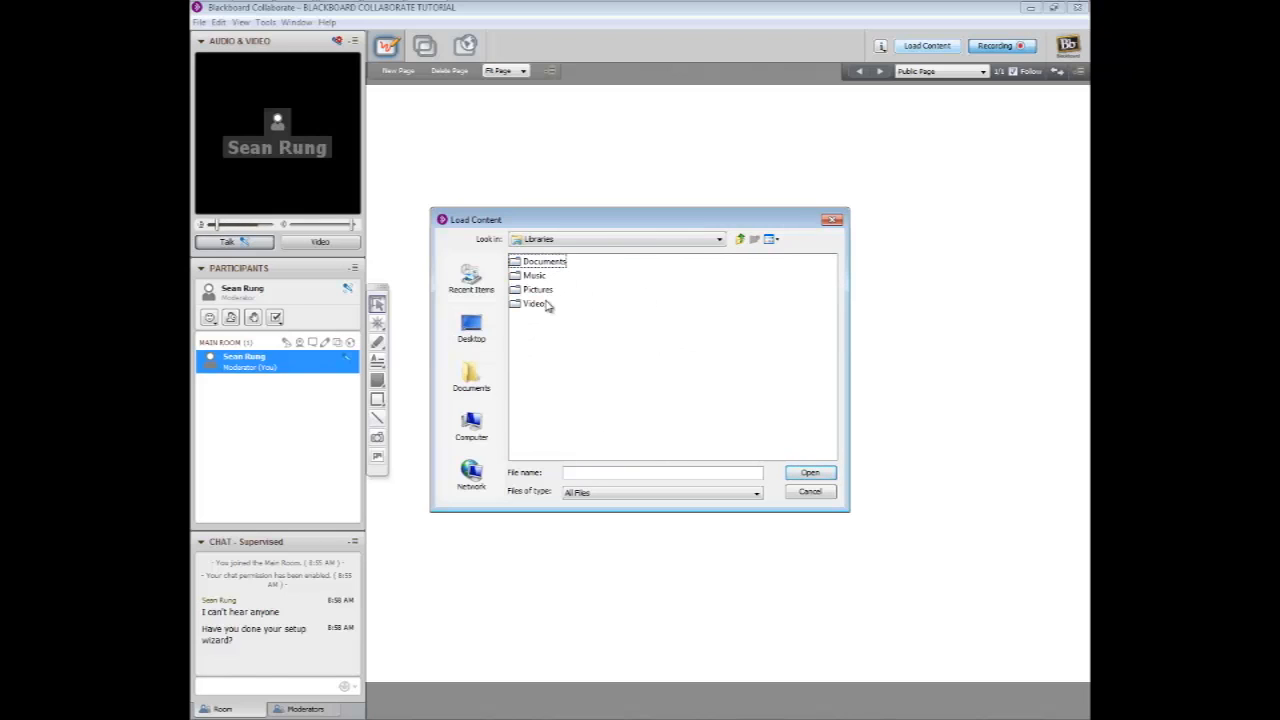
{"action": "left_click", "coordinate": [810, 474]}
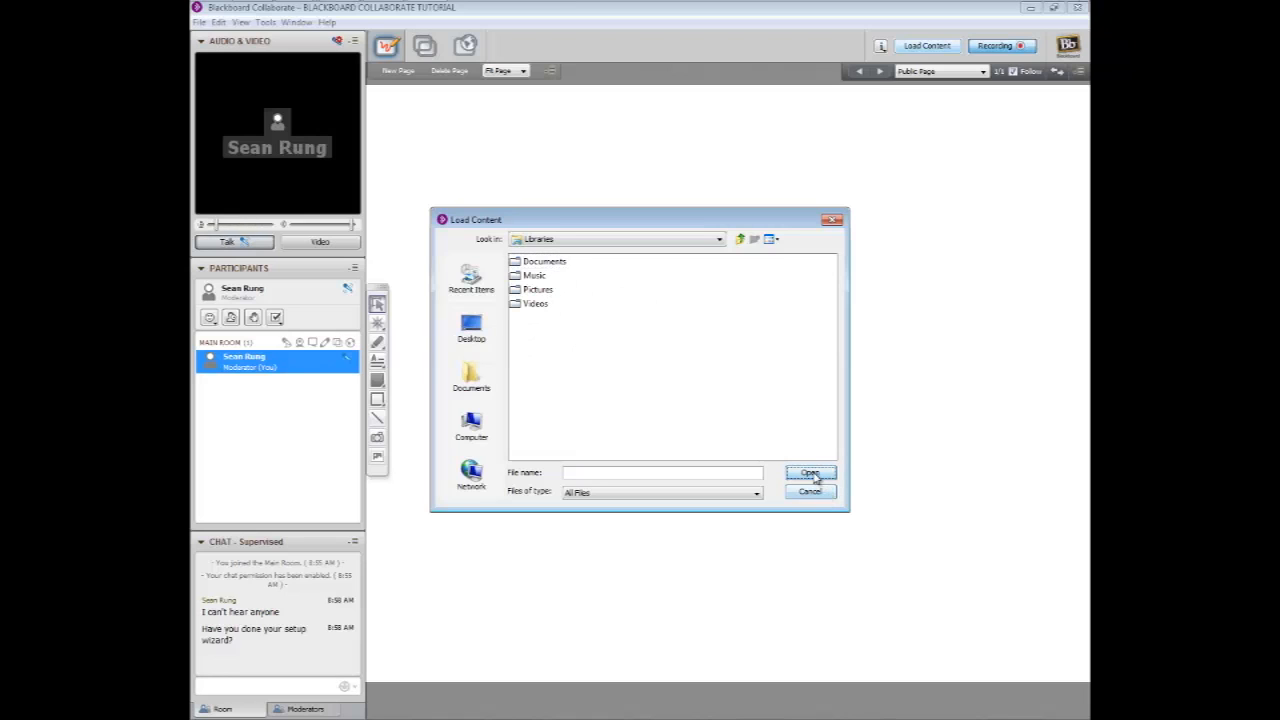
{"action": "left_click", "coordinate": [833, 221]}
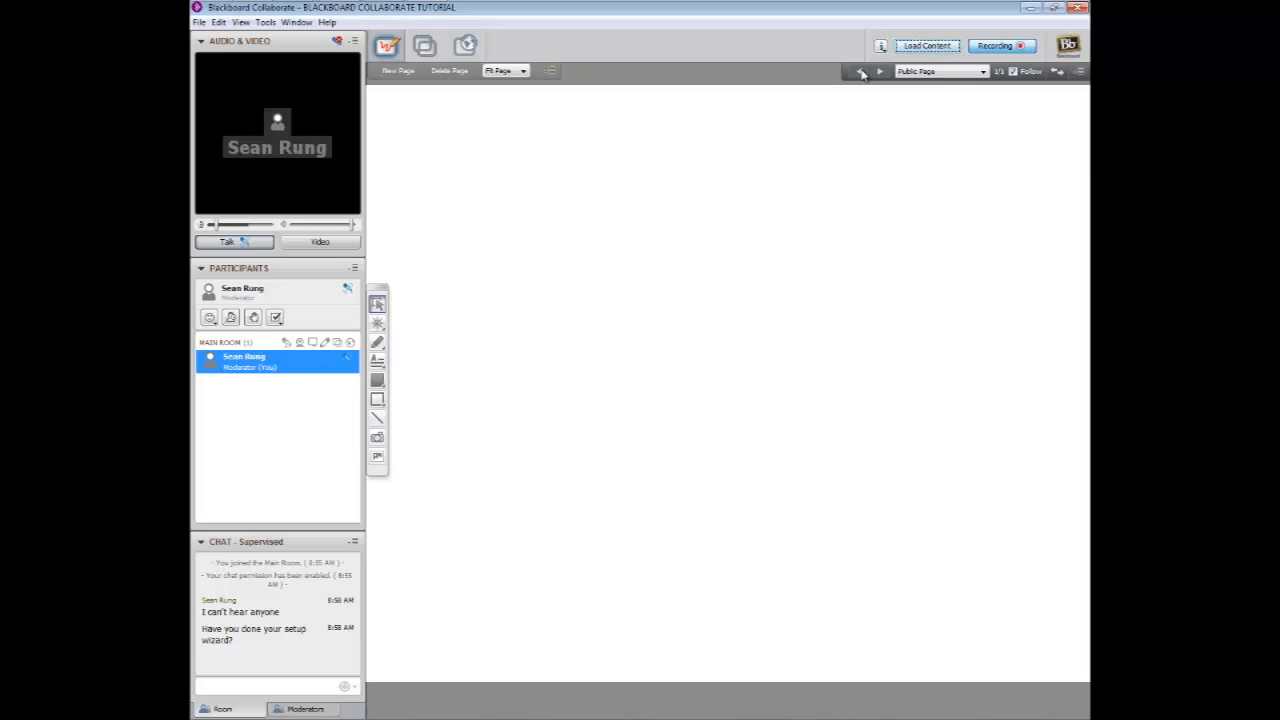
{"action": "left_click", "coordinate": [932, 71]}
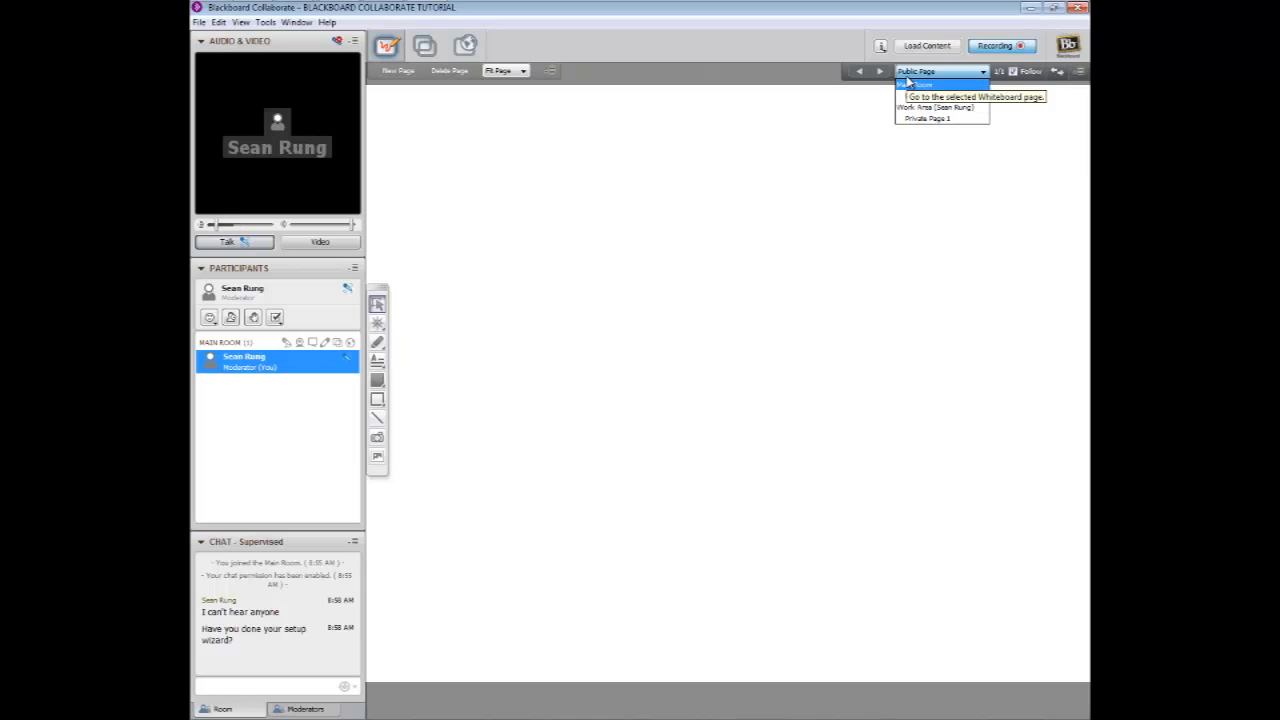
{"action": "left_click", "coordinate": [921, 145]}
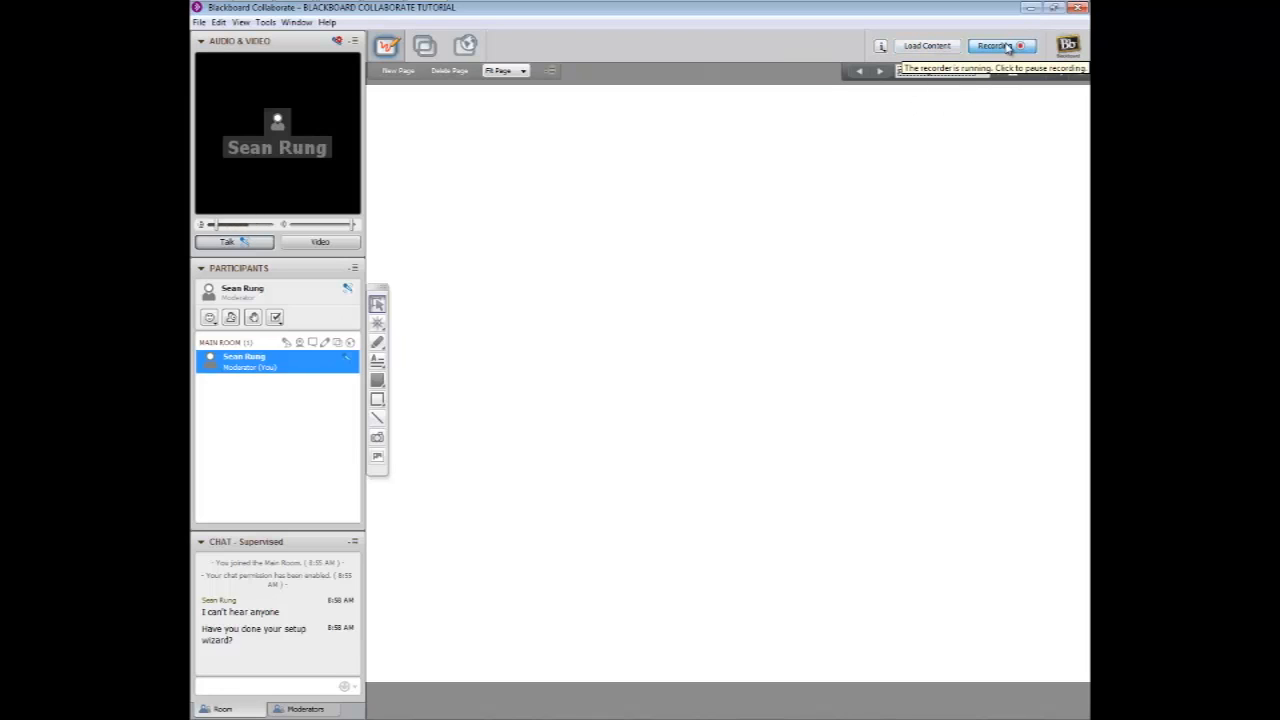
{"action": "left_click", "coordinate": [300, 709]}
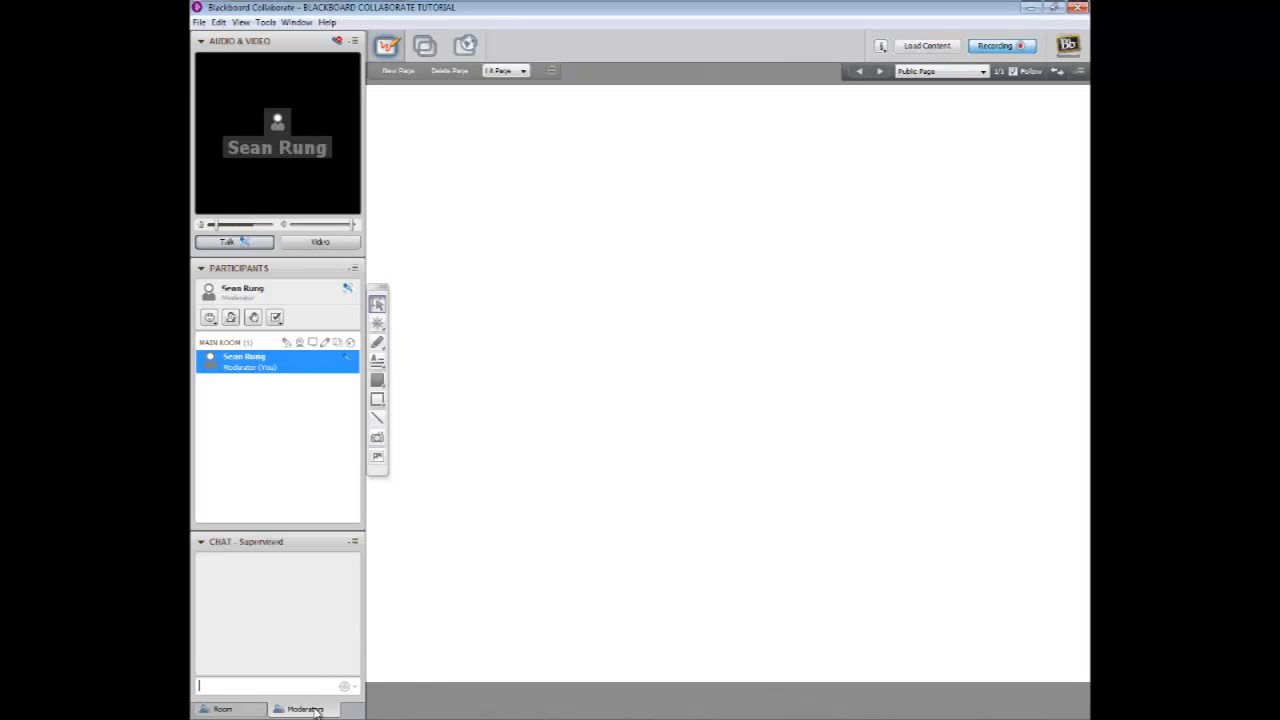
{"action": "left_click", "coordinate": [252, 711]}
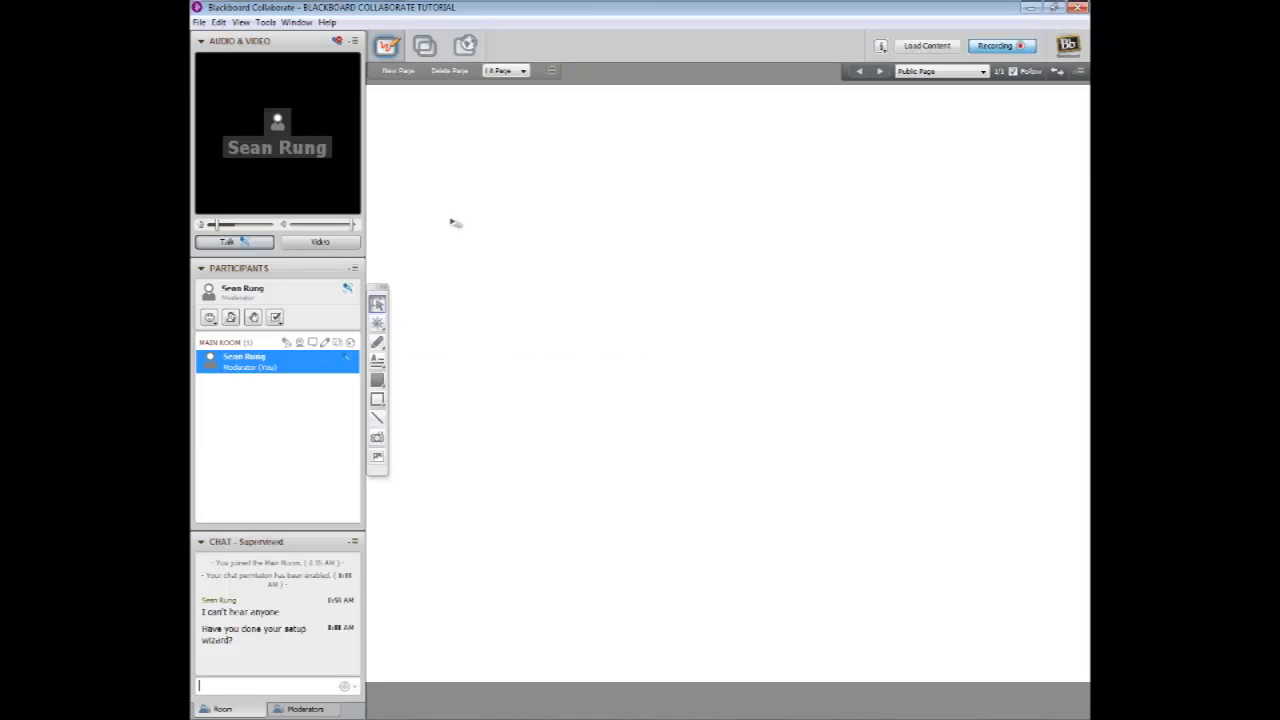
Draw a test straight line on the whiteboard, then clear the page with Clear Page.
{"action": "left_click", "coordinate": [378, 343]}
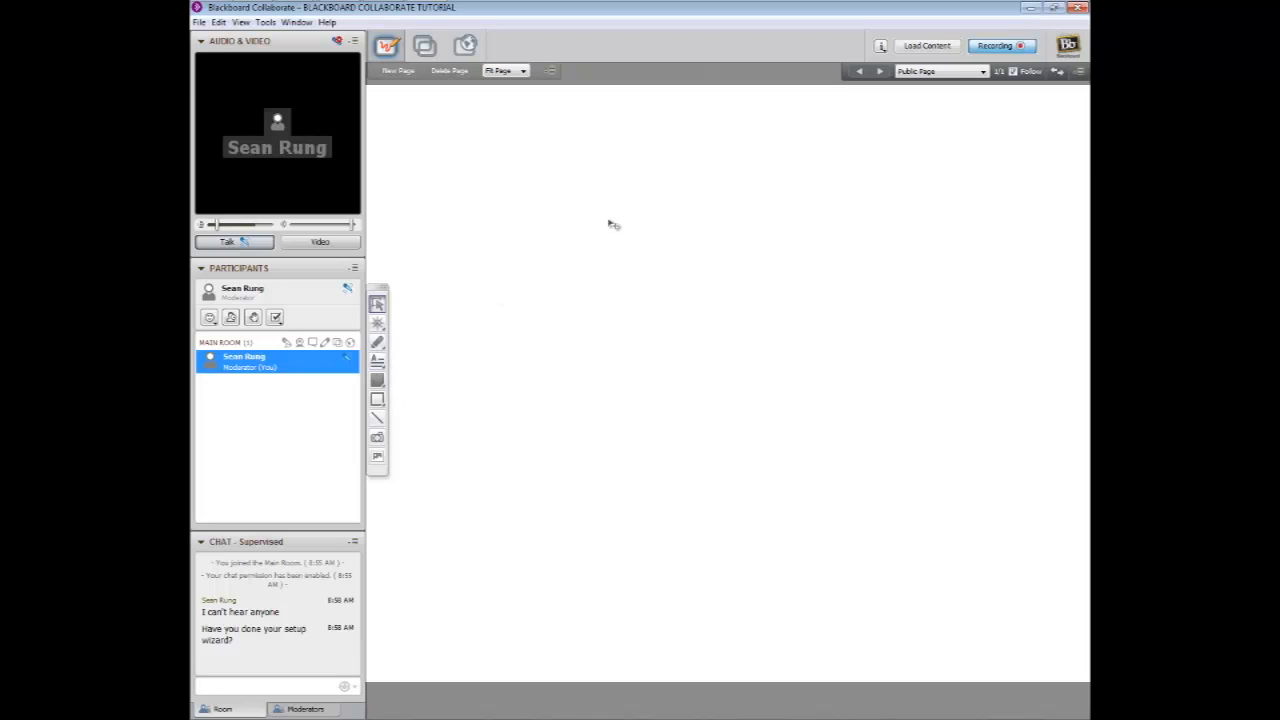
{"action": "left_click", "coordinate": [377, 420]}
{"action": "mouse_move", "coordinate": [520, 268]}
{"action": "left_mouse_down"}
{"action": "mouse_move", "coordinate": [546, 334]}
{"action": "mouse_move", "coordinate": [597, 262]}
{"action": "mouse_move", "coordinate": [611, 387]}
{"action": "left_mouse_up"}
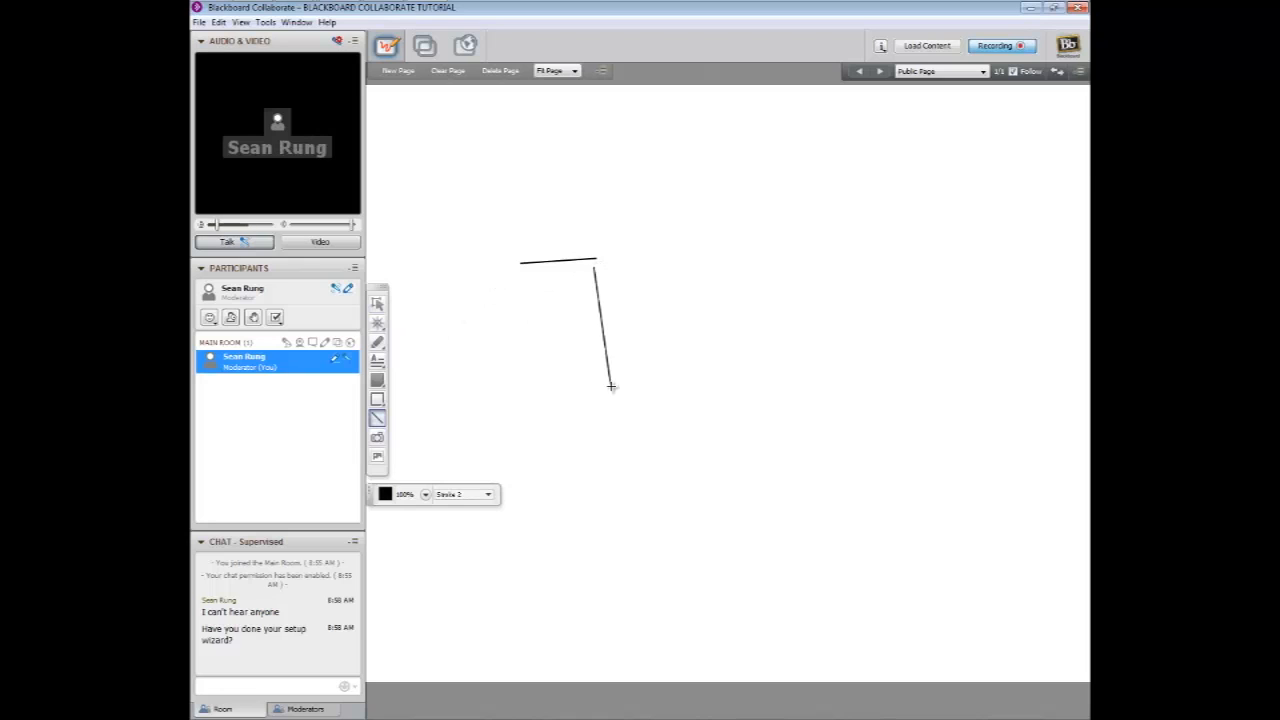
{"action": "left_click", "coordinate": [463, 72]}
{"action": "left_click", "coordinate": [611, 381]}
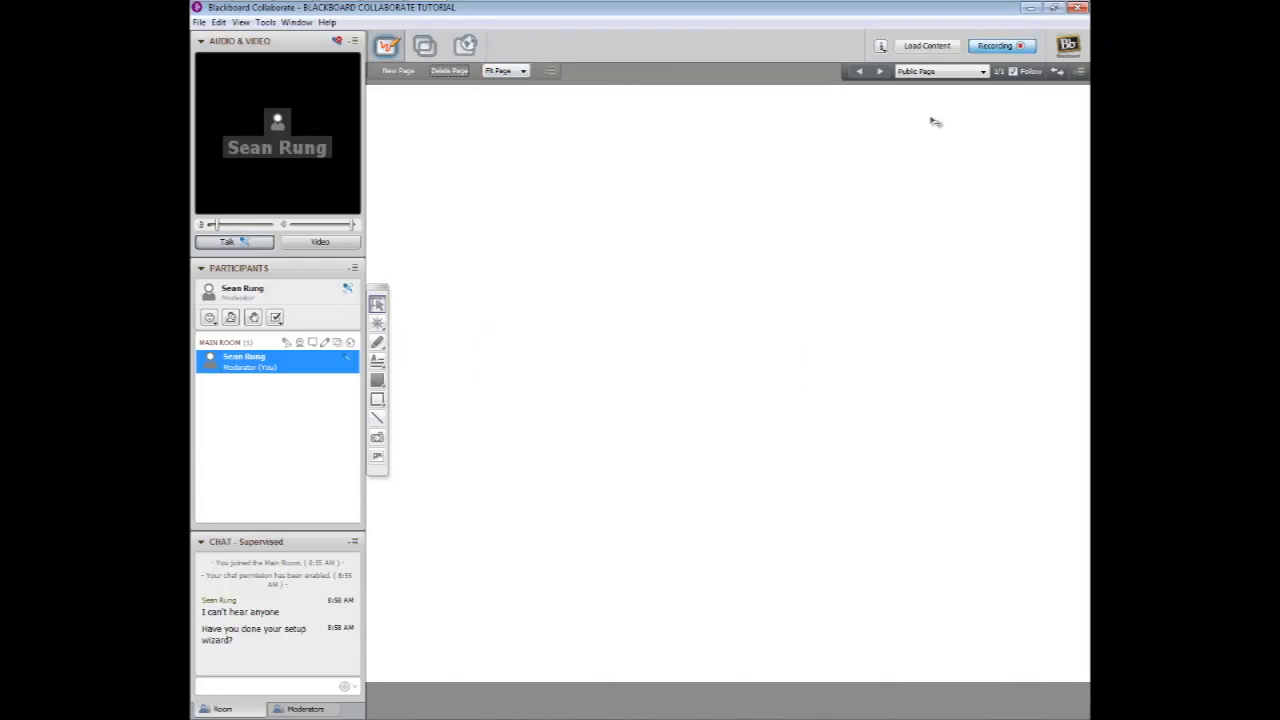
Stop the session recording, then close Collaborate and confirm leaving the session.
{"action": "left_click", "coordinate": [982, 47]}
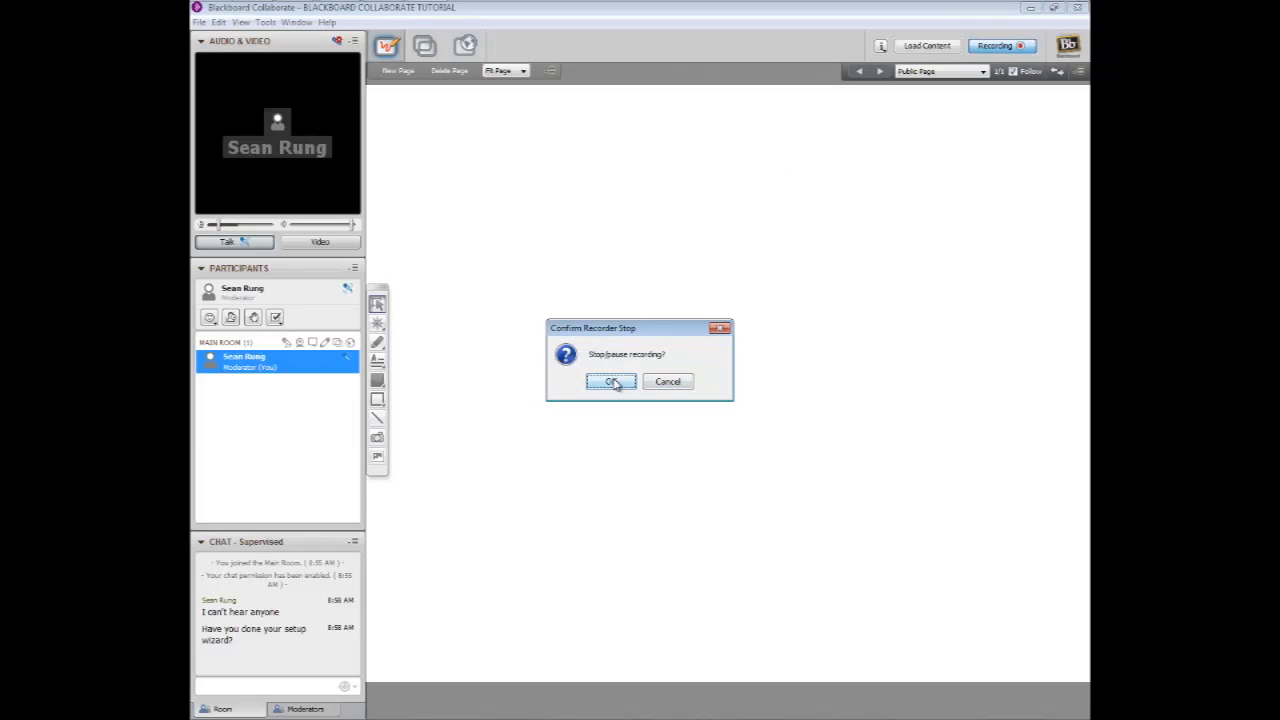
{"action": "left_click", "coordinate": [612, 382]}
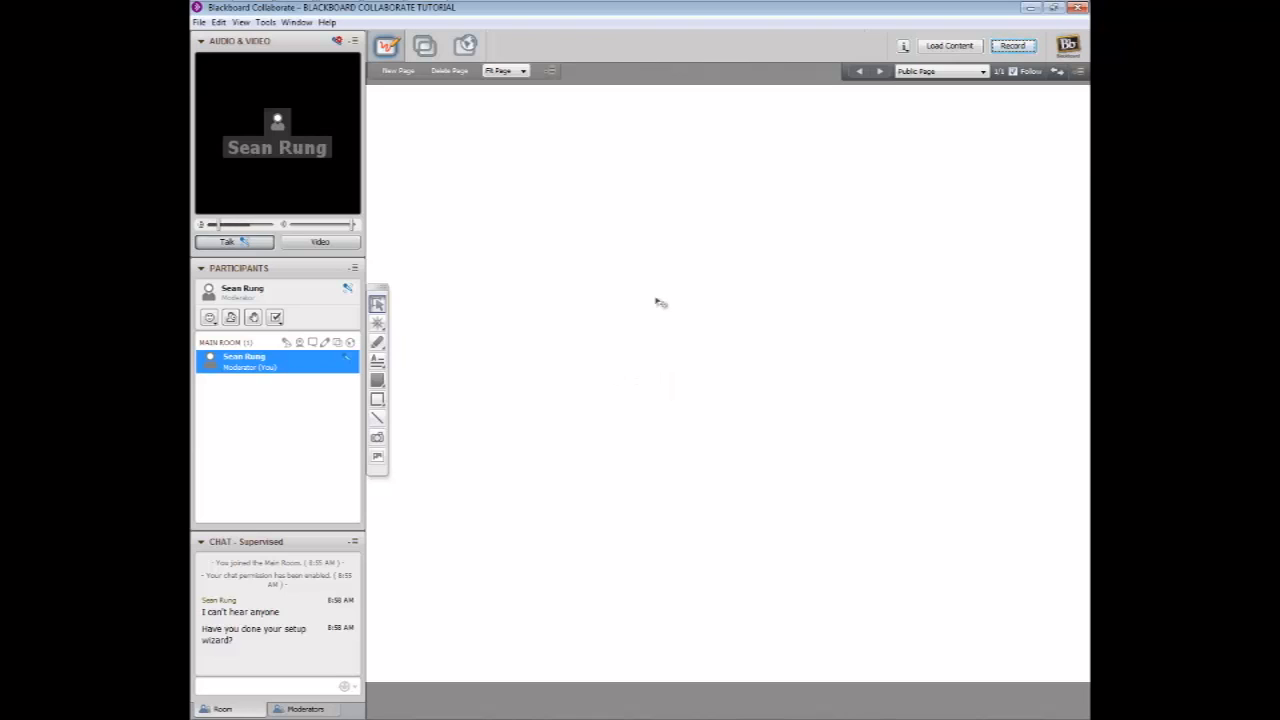
{"action": "left_click", "coordinate": [1076, 8]}
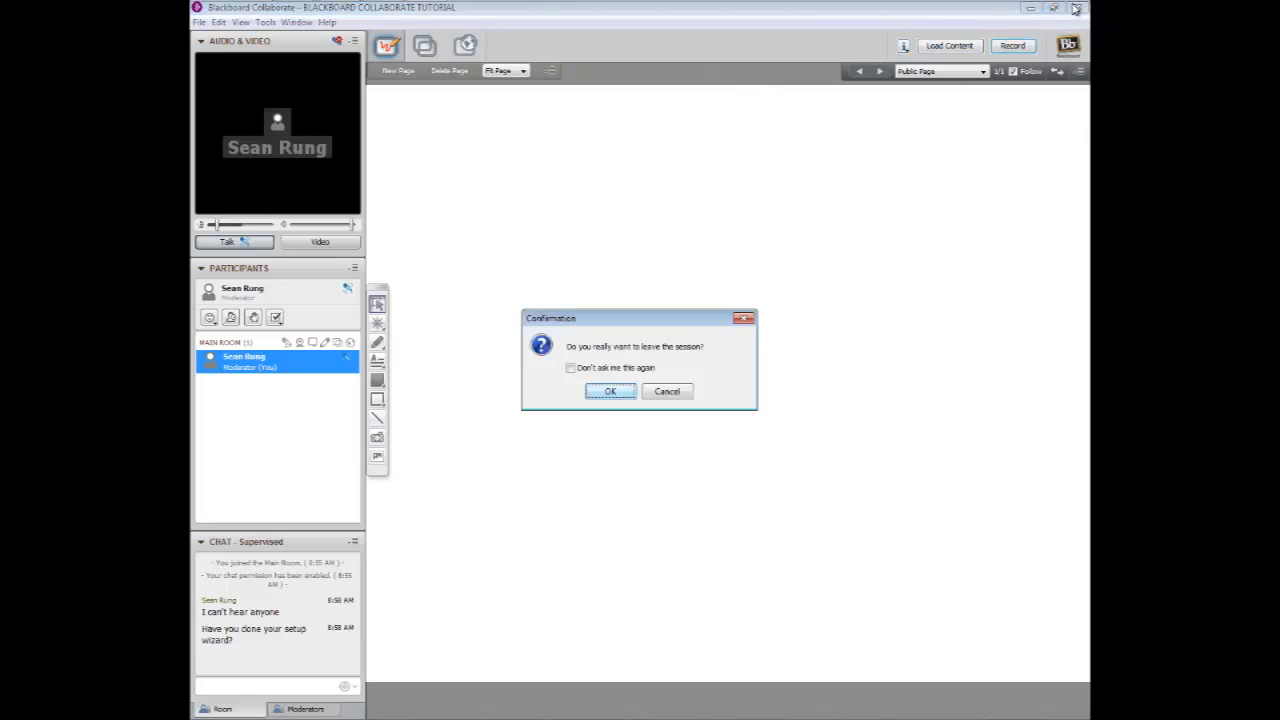
{"action": "left_click", "coordinate": [611, 391]}
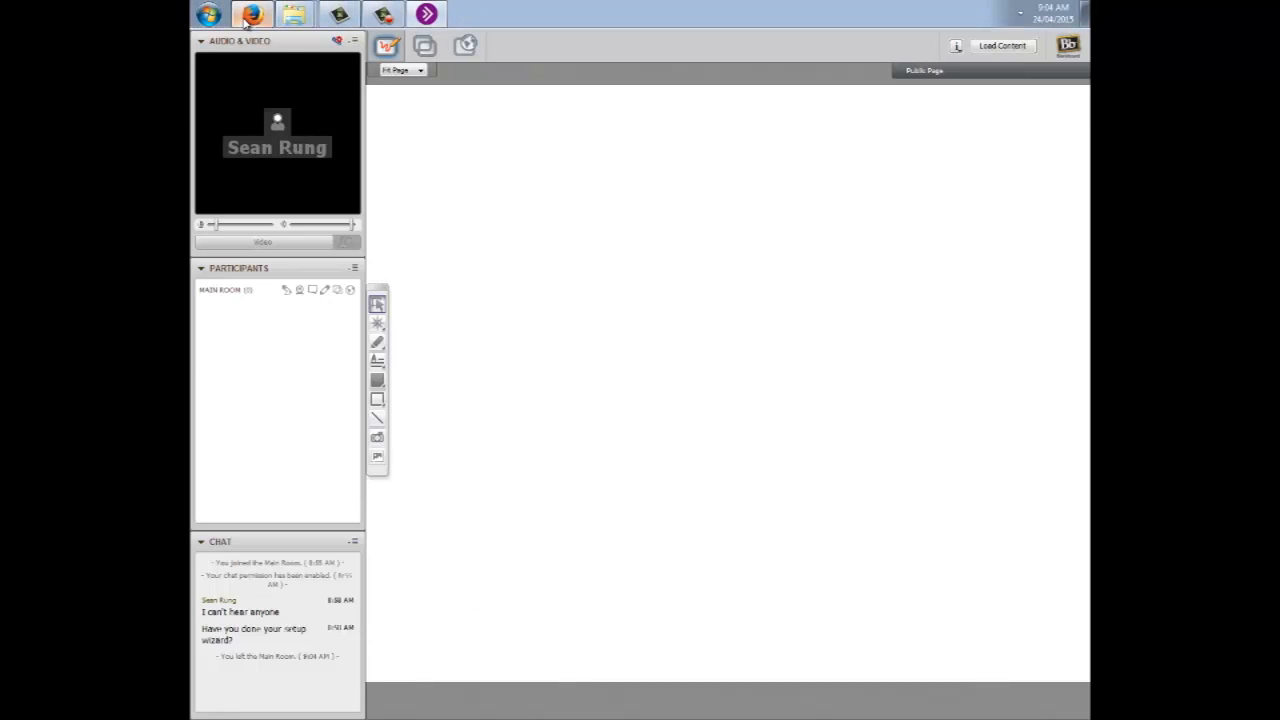
Switch back to Firefox's Learnline Collaborate page and show the Scheduled Sessions list.
{"action": "left_click", "coordinate": [252, 18]}
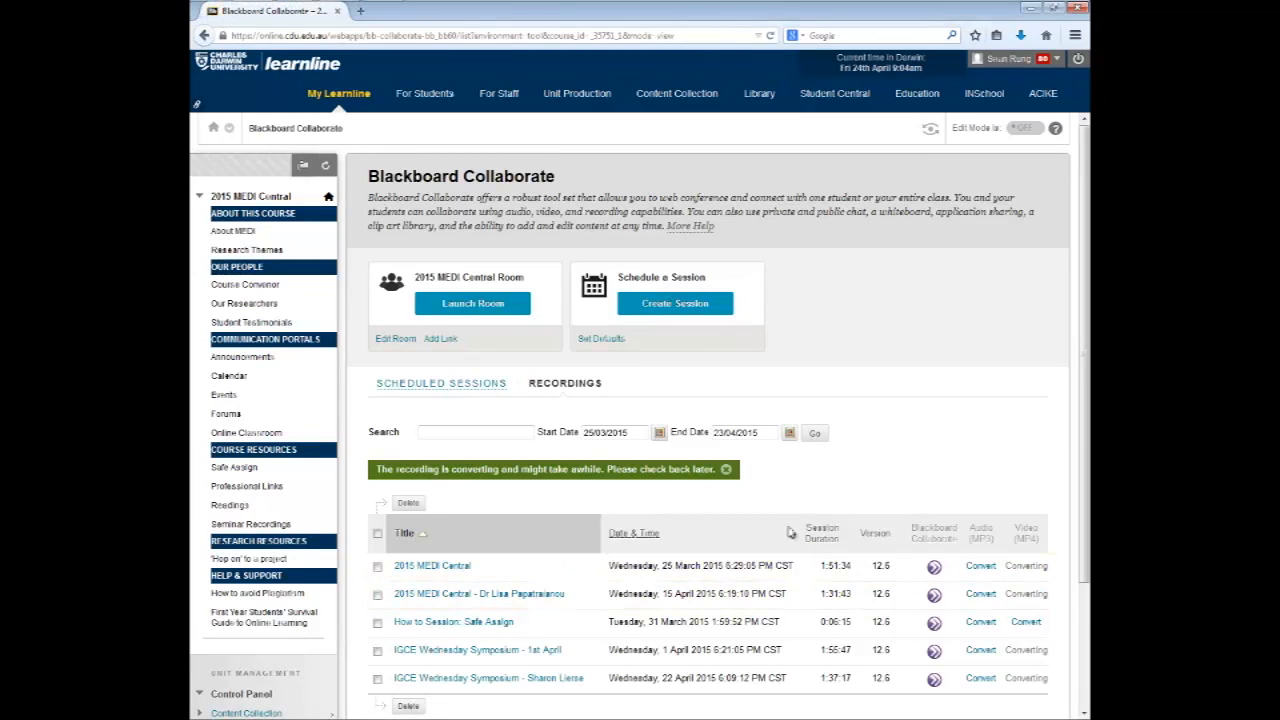
{"action": "left_click", "coordinate": [465, 386]}
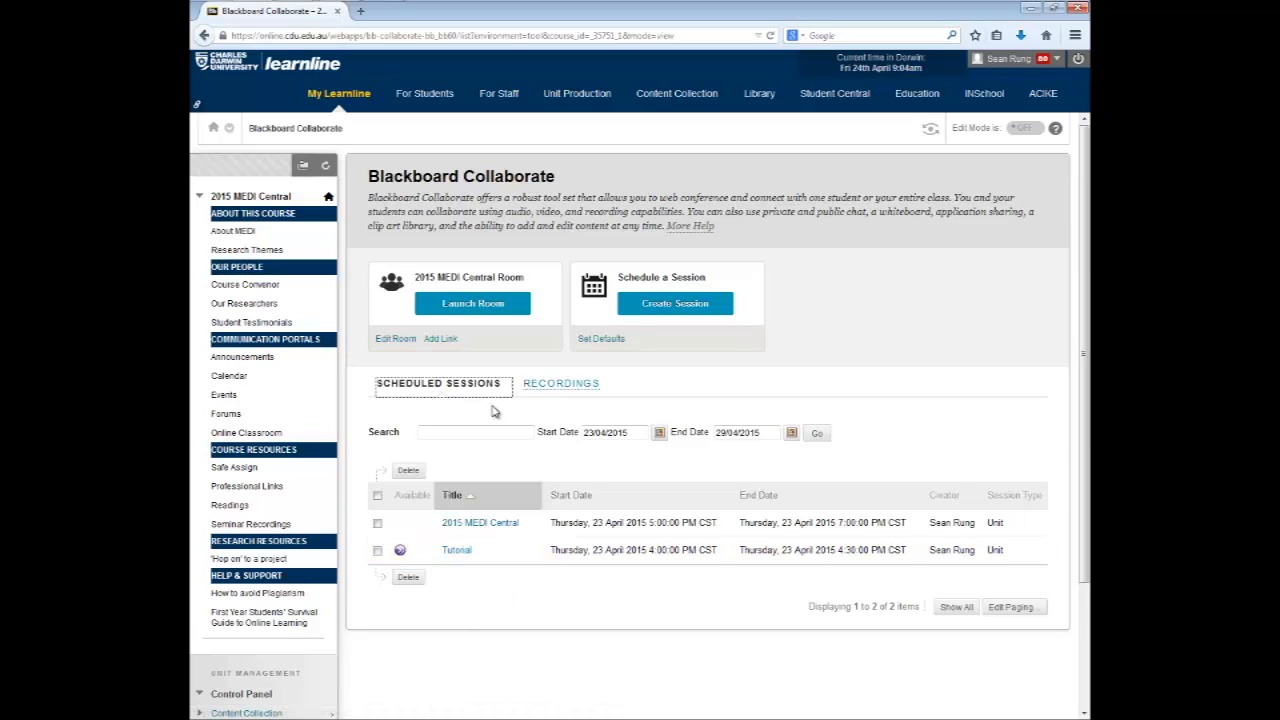
Log out of Learnline and attempt to sign back in with the username.
{"action": "left_click", "coordinate": [1060, 60]}
{"action": "left_click", "coordinate": [1078, 60]}
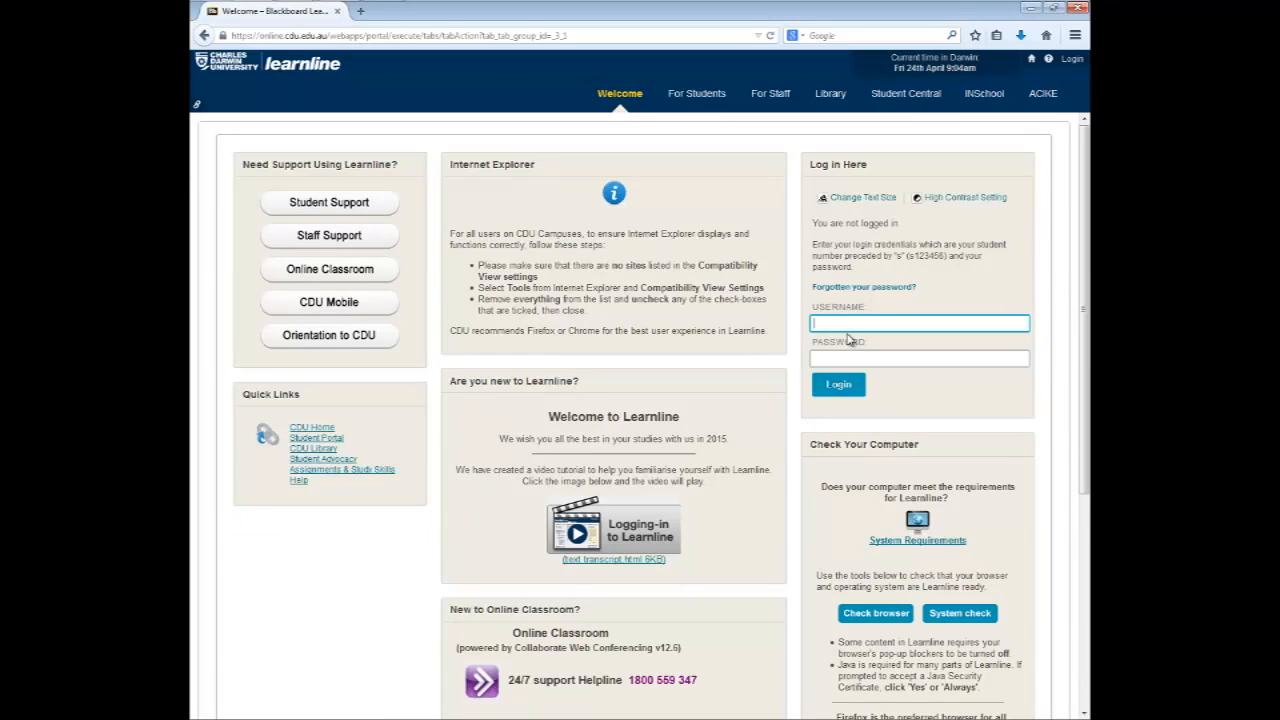
{"action": "type", "text": "srung"}
{"action": "key", "text": "Tab"}
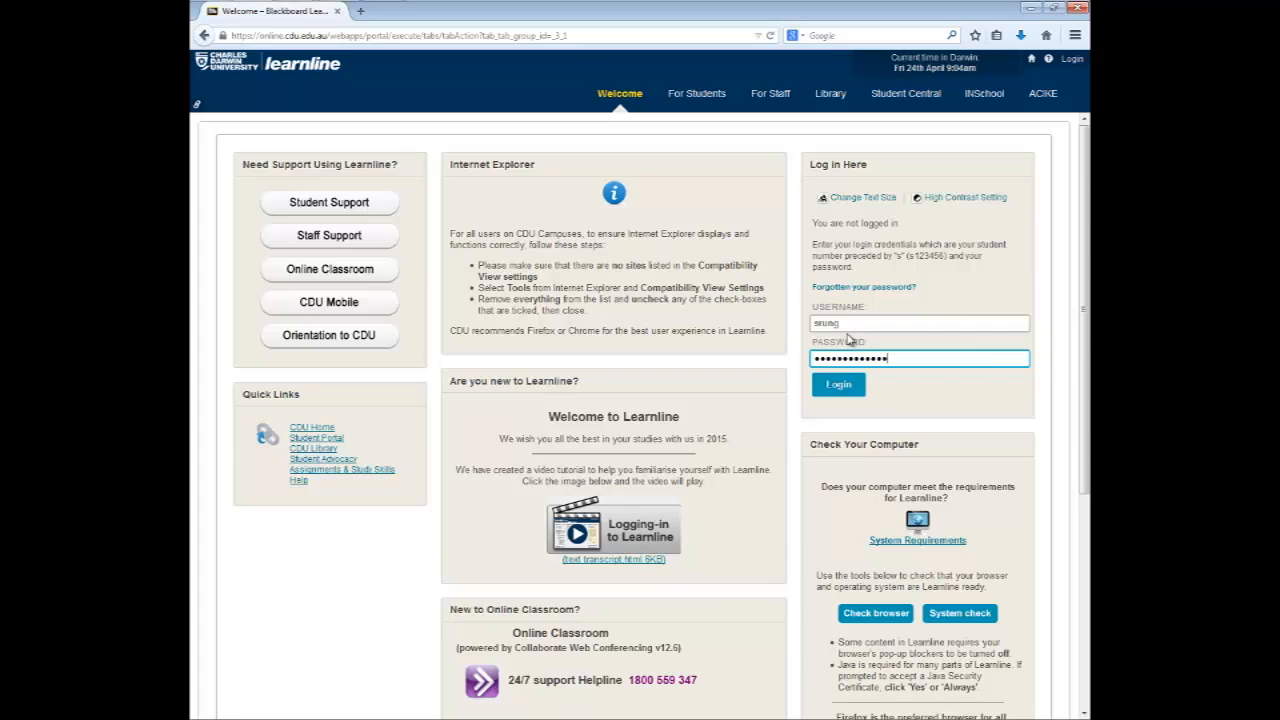
{"action": "key", "text": "Return"}
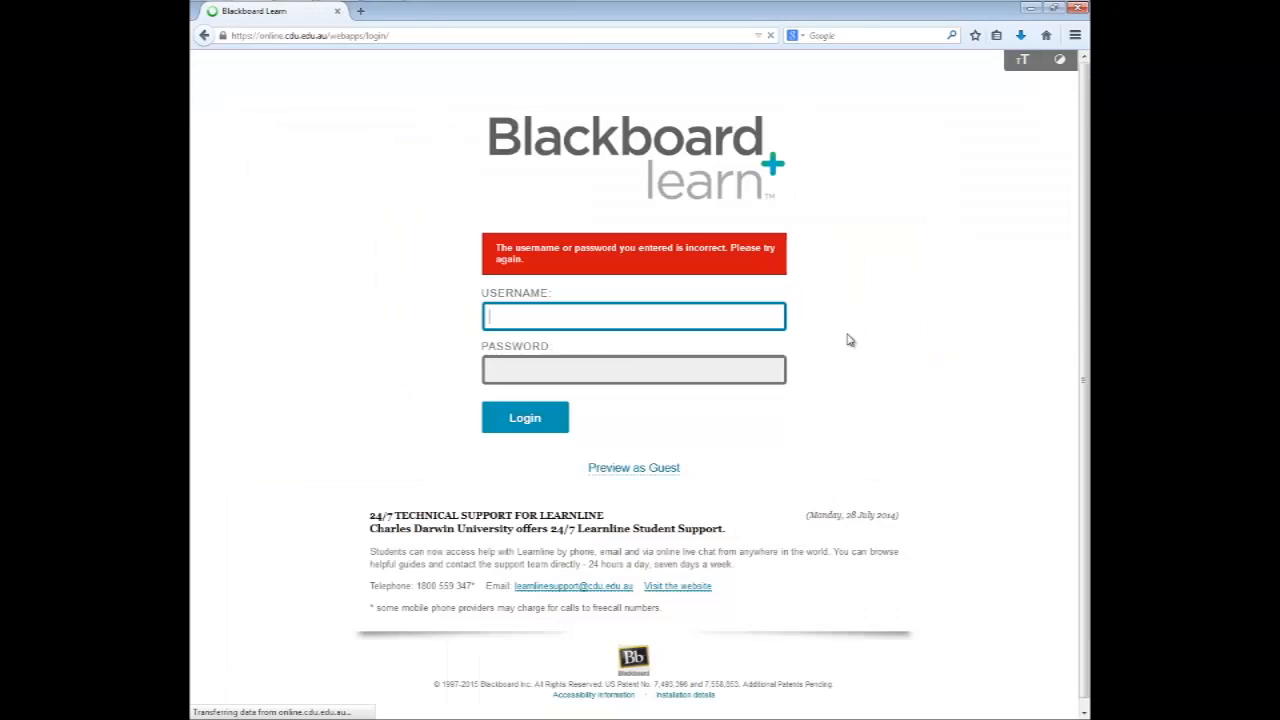
Re-enter the username and account password to sign in, then open 2015 MEDI Central.
{"action": "type", "text": "srung"}
{"action": "key", "text": "Tab"}
{"action": "type", "text": "••••••••"}
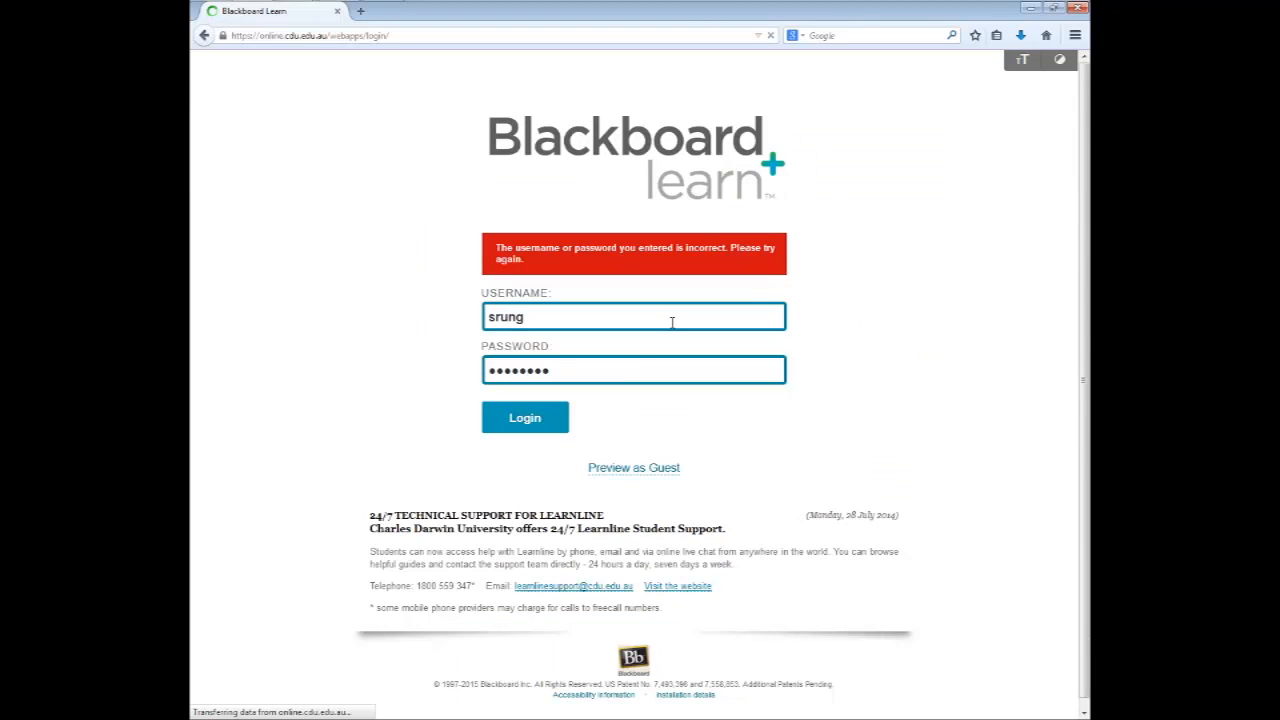
{"action": "type", "text": "•••••••••"}
{"action": "key", "text": "Return"}
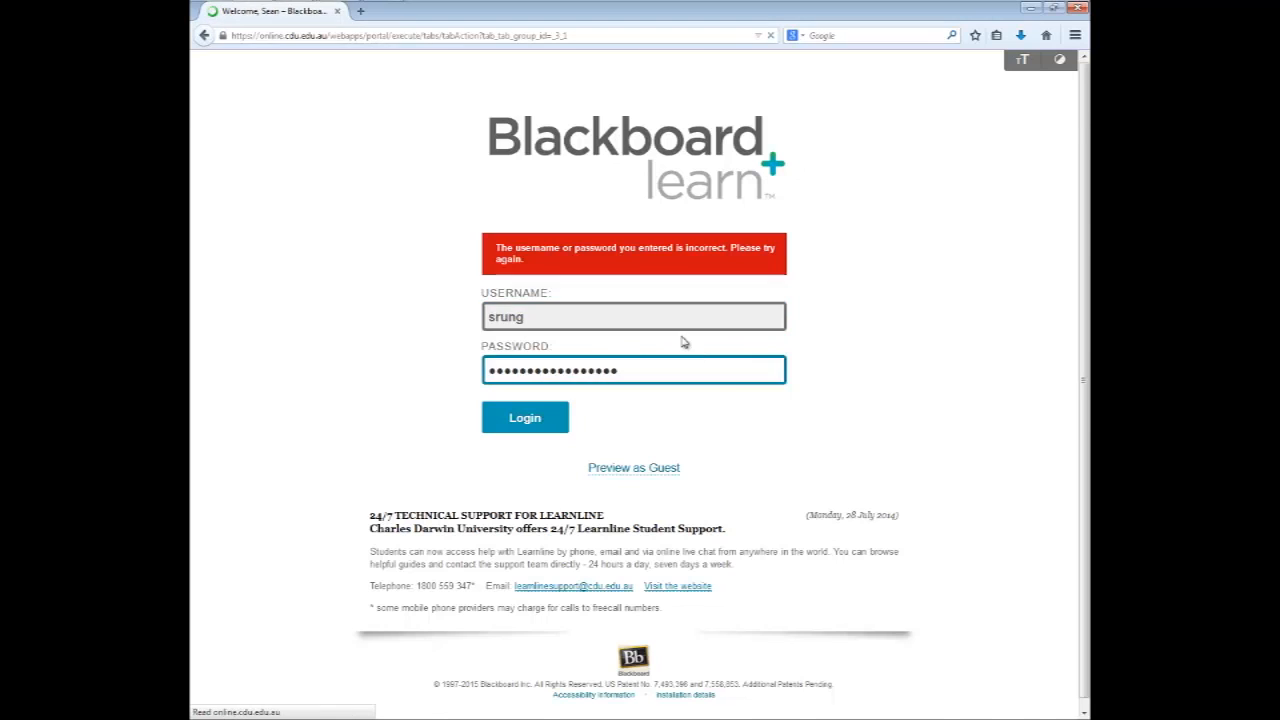
{"action": "left_click", "coordinate": [756, 276]}
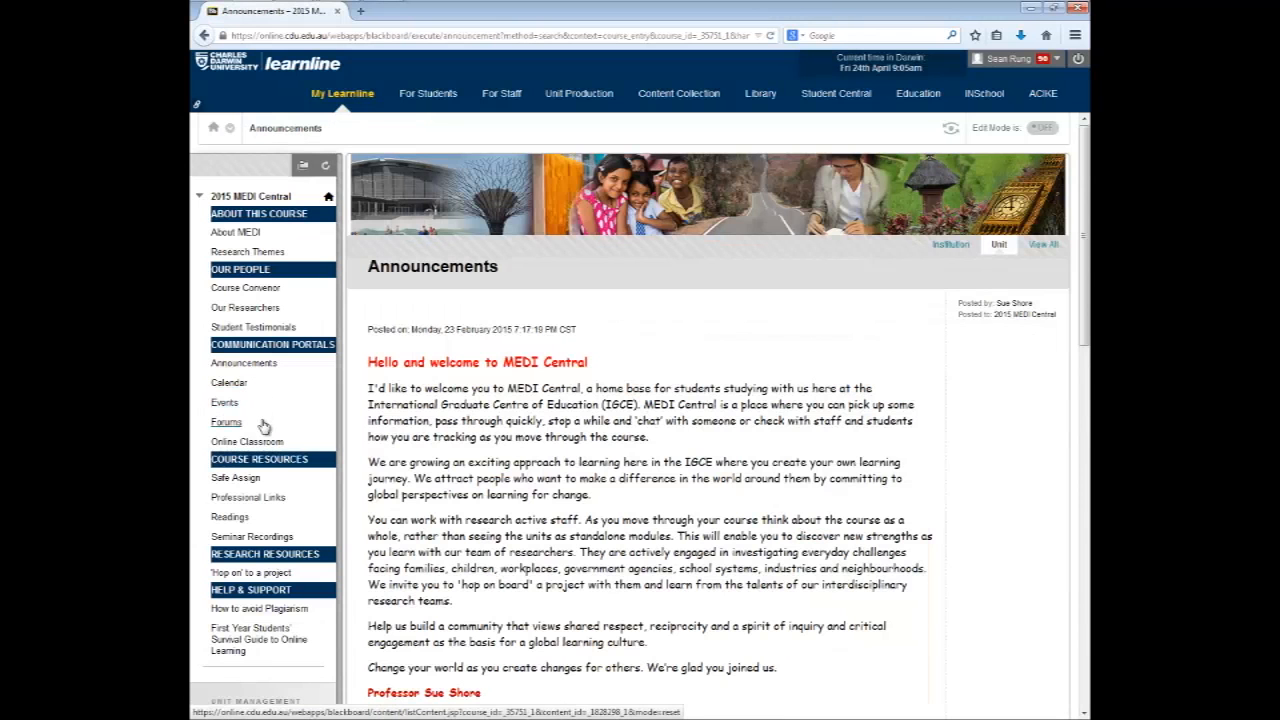
Open the 2015 MEDI Central Online Classroom and display its four recordings under Recordings.
{"action": "left_click", "coordinate": [262, 441]}
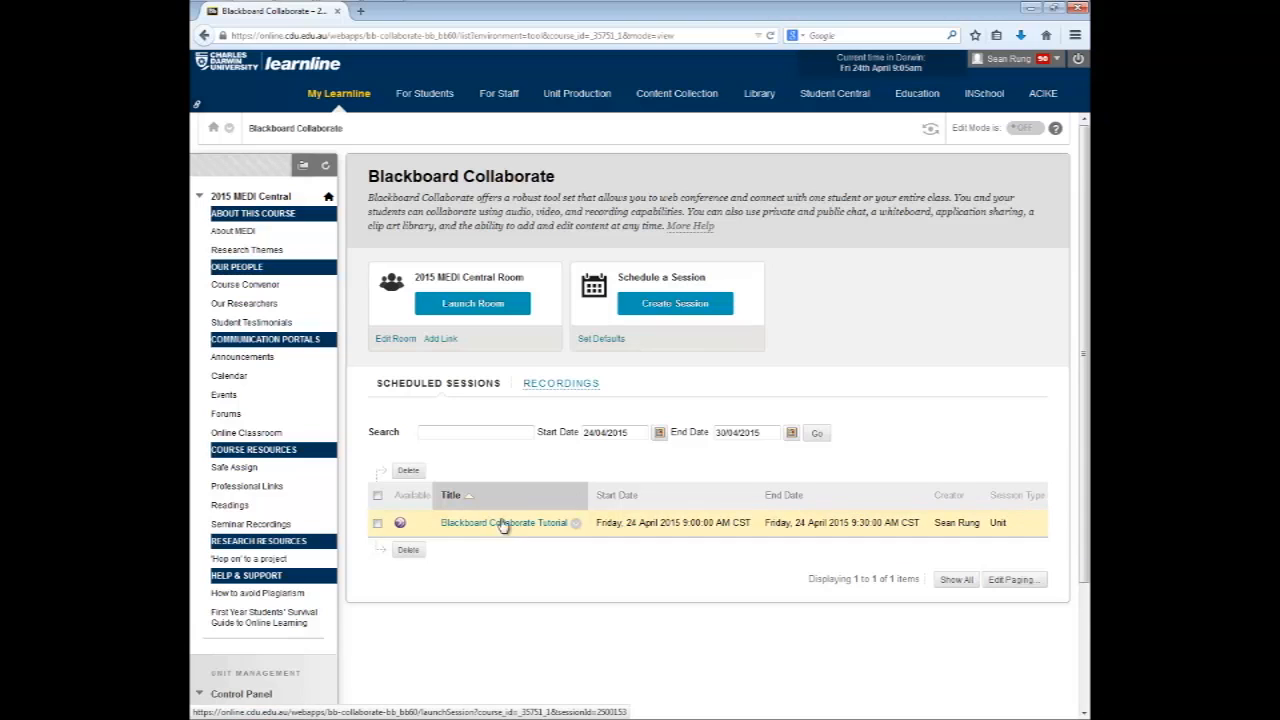
{"action": "left_click", "coordinate": [576, 523]}
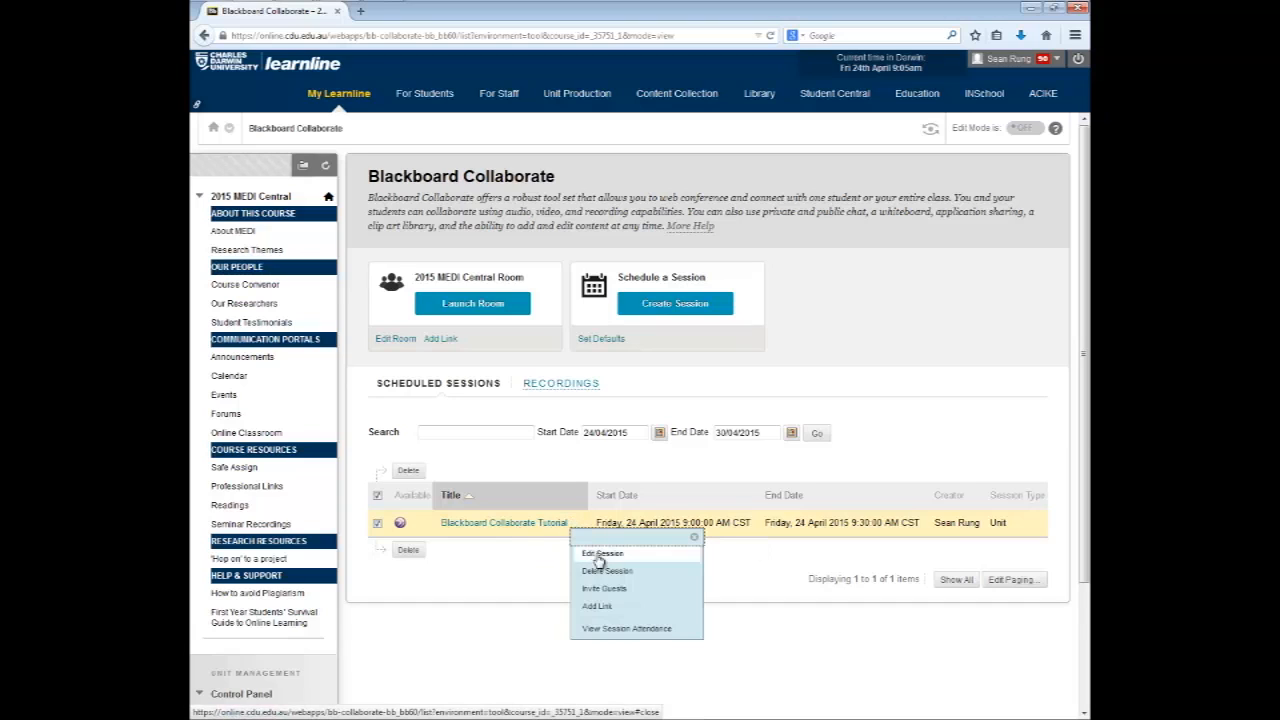
{"action": "left_click", "coordinate": [537, 635]}
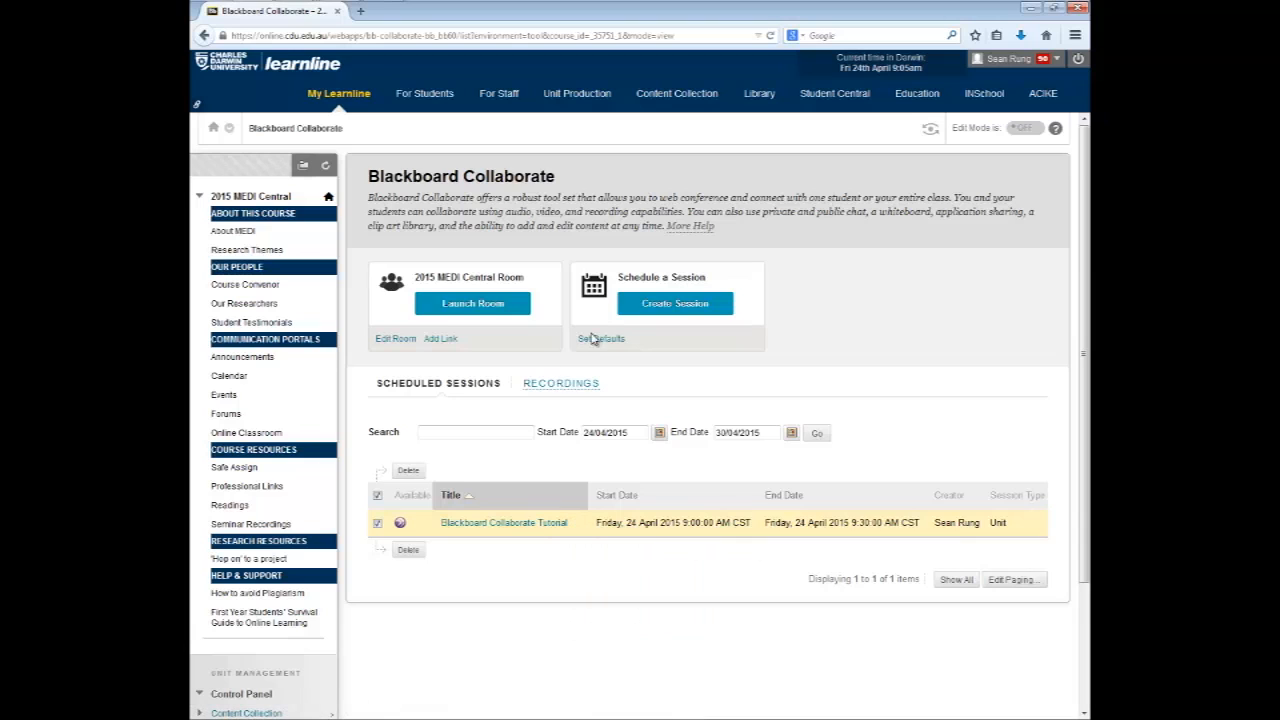
{"action": "left_click", "coordinate": [564, 392]}
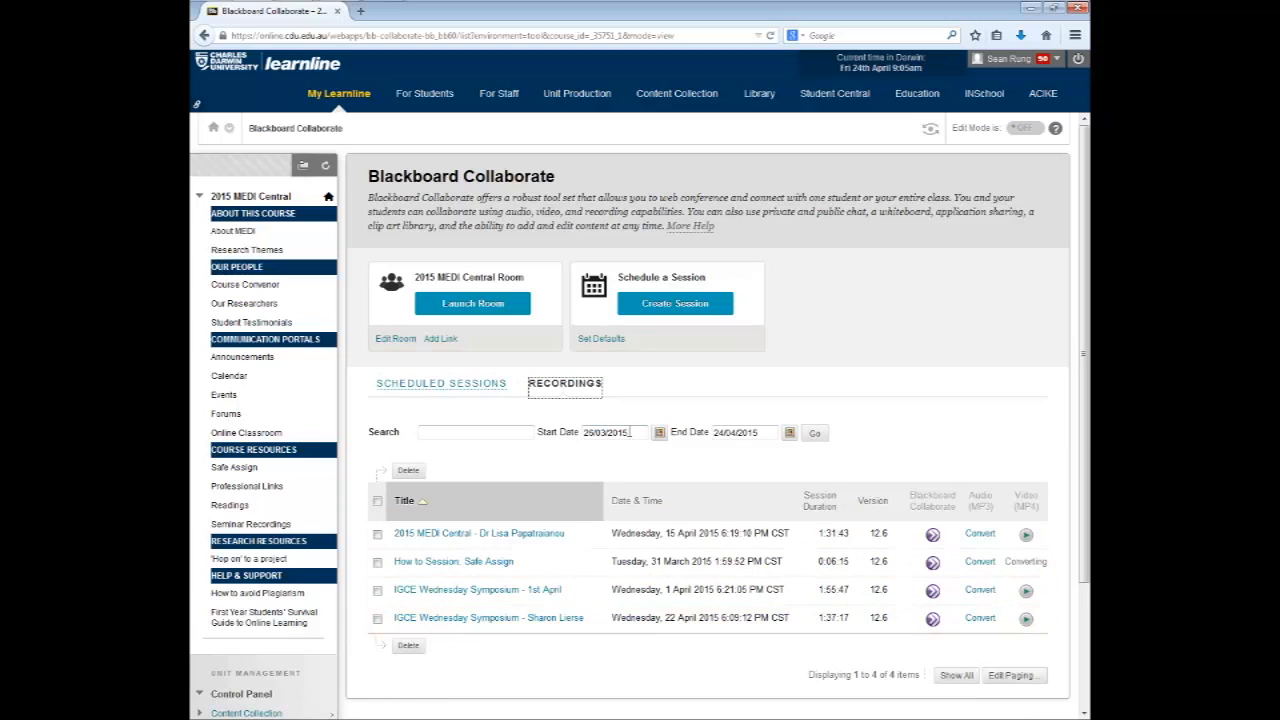
{"action": "left_click", "coordinate": [465, 385]}
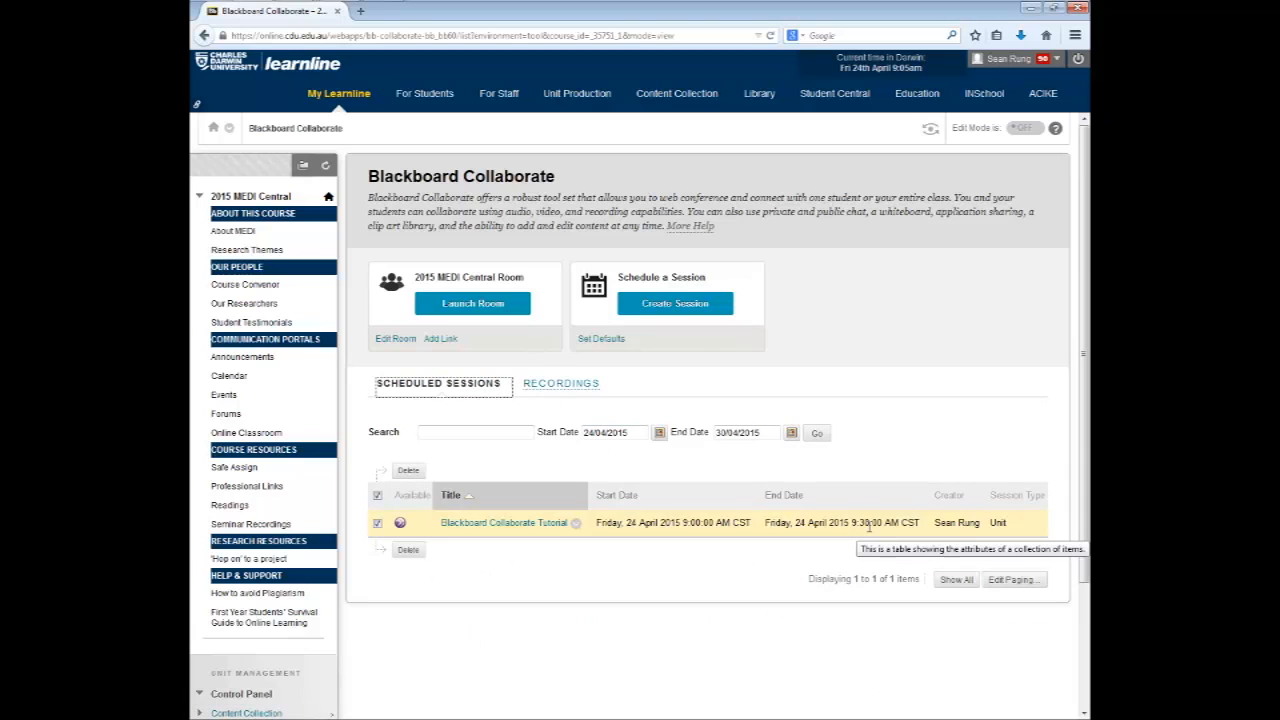
{"action": "left_click", "coordinate": [550, 385]}
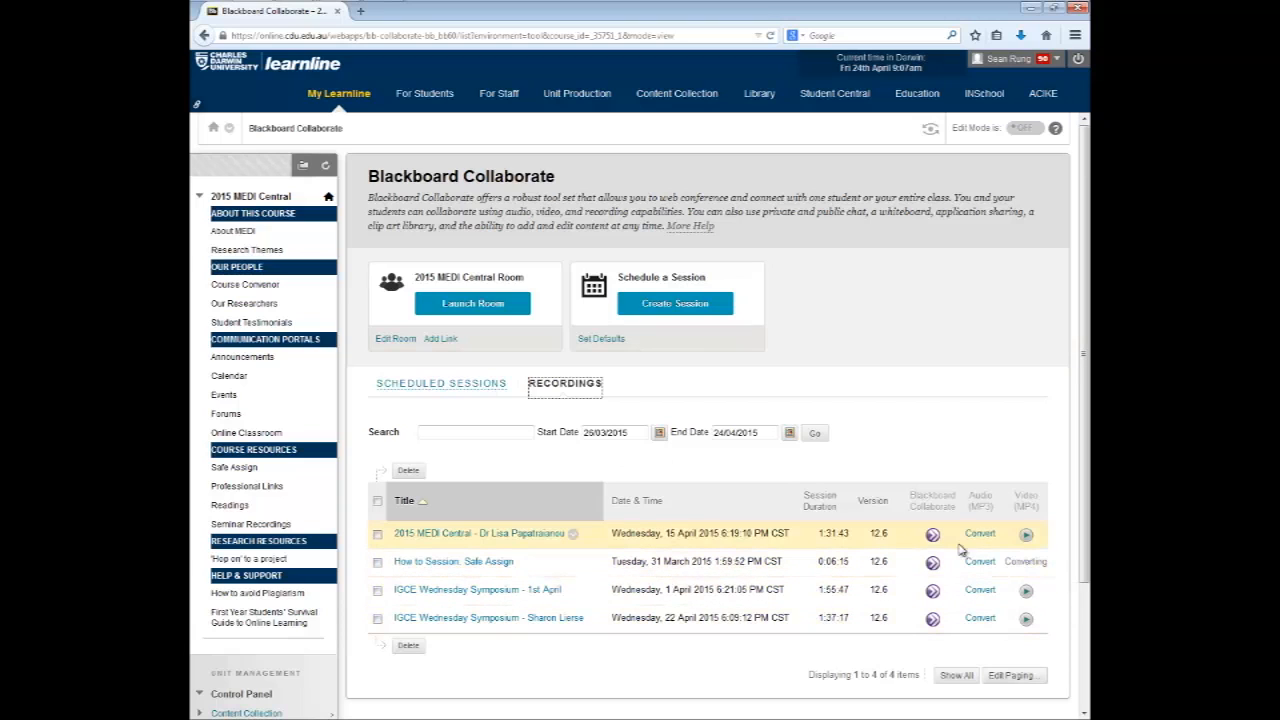
Play the first recording's MP4, test downloading it via Save File, then return to Online Classroom.
{"action": "left_click", "coordinate": [1026, 536]}
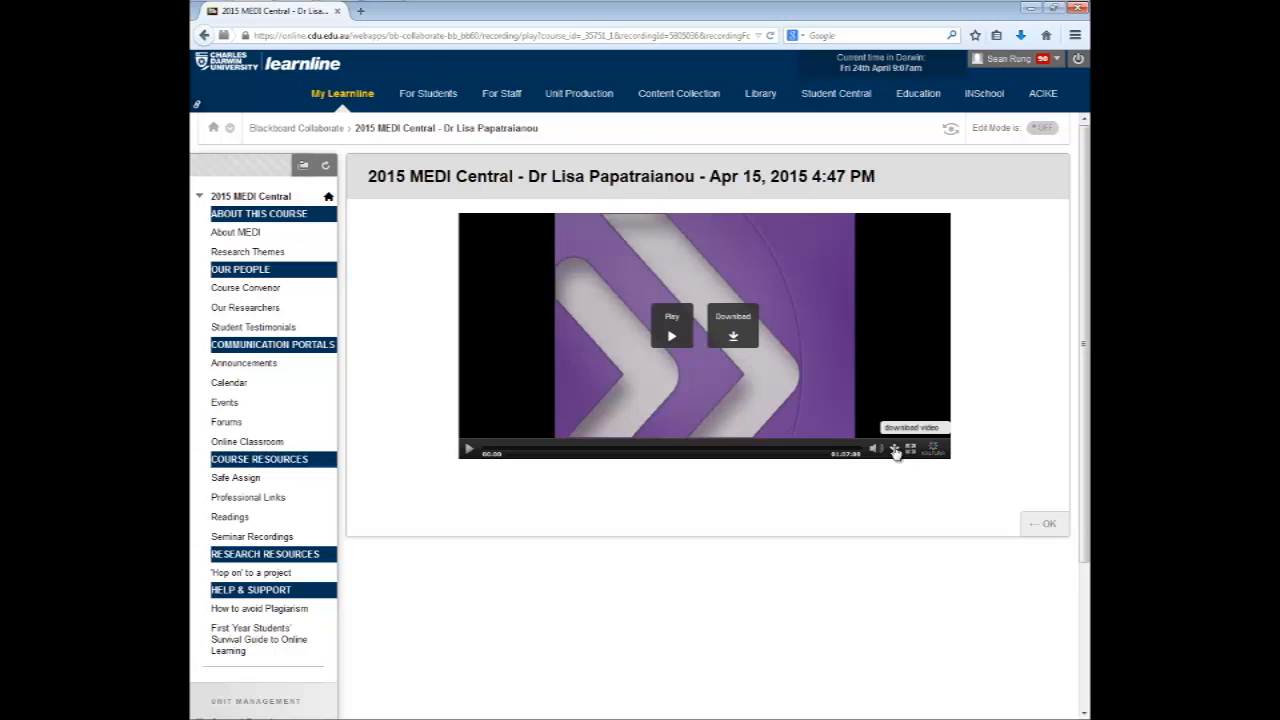
{"action": "left_click", "coordinate": [896, 451]}
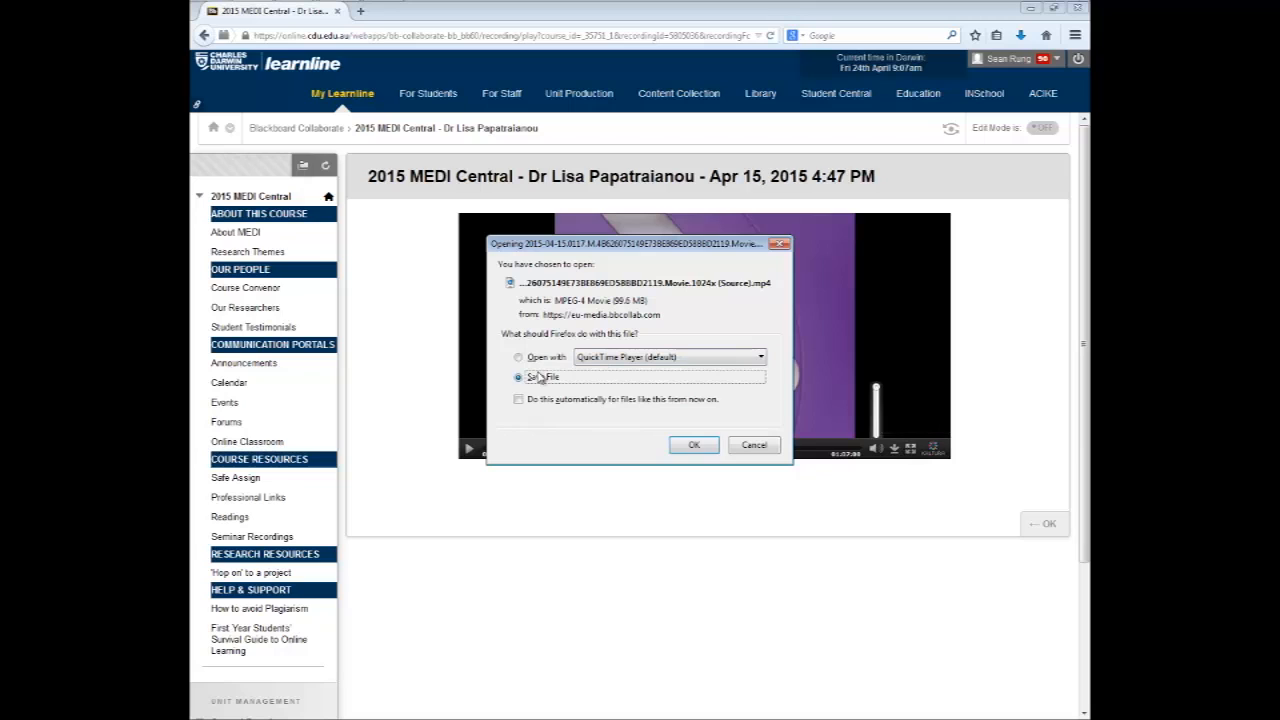
{"action": "left_click", "coordinate": [531, 358]}
{"action": "left_click", "coordinate": [533, 381]}
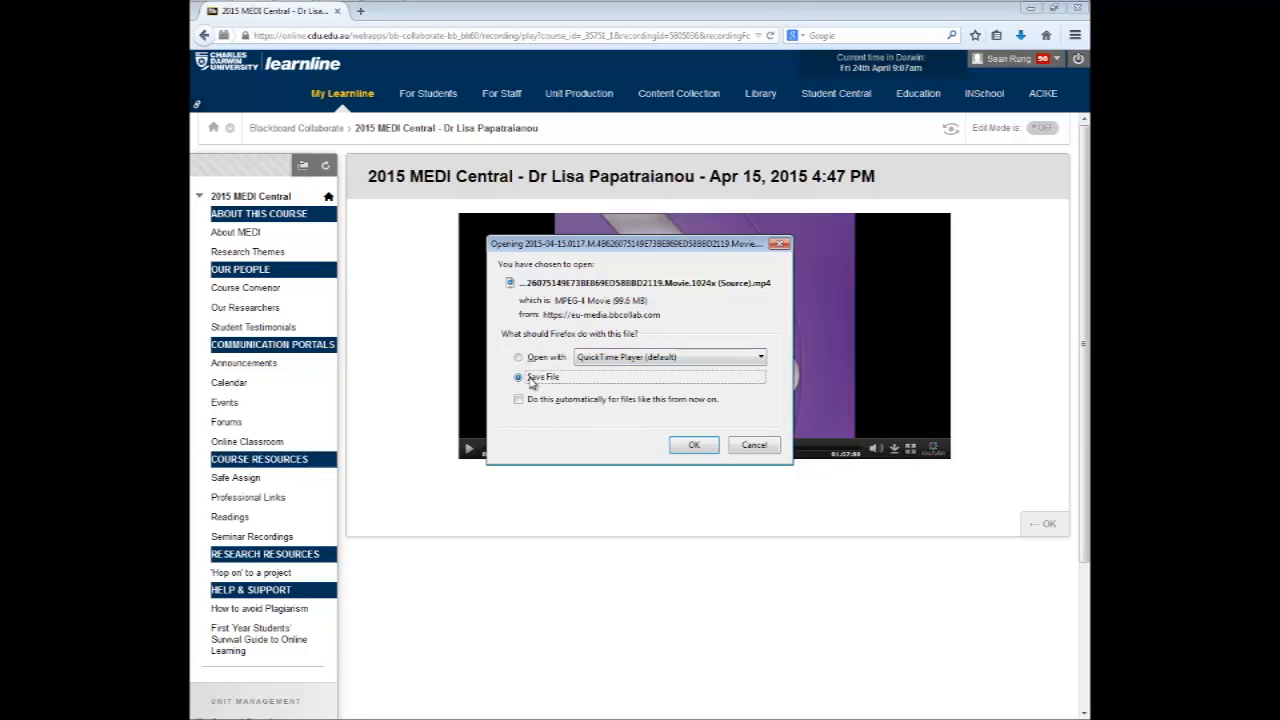
{"action": "left_click", "coordinate": [695, 445]}
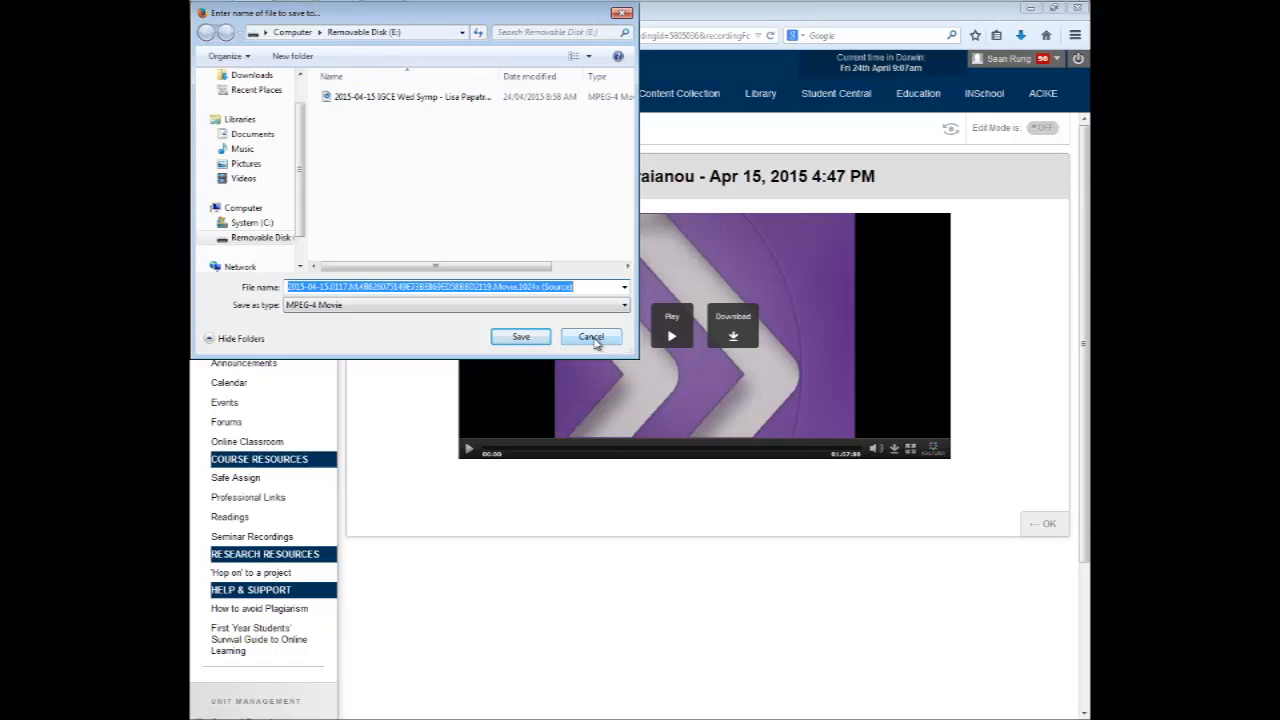
{"action": "left_click", "coordinate": [592, 338]}
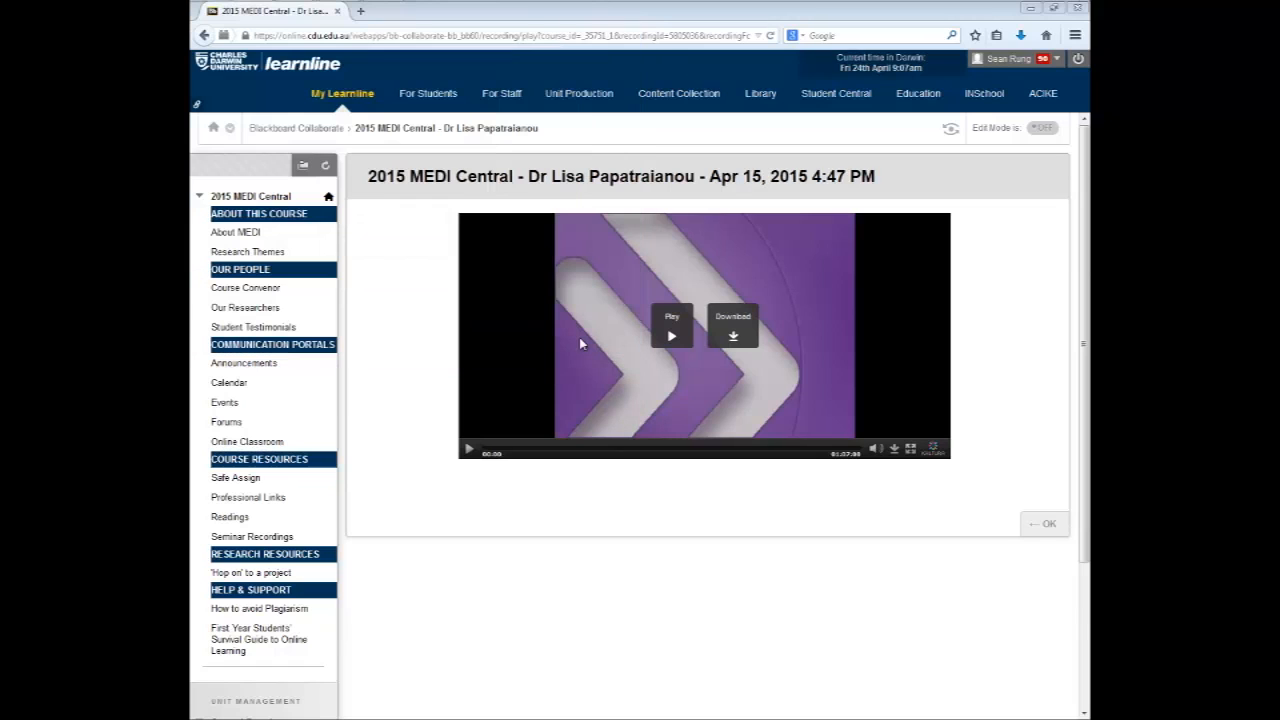
{"action": "left_click", "coordinate": [247, 441]}
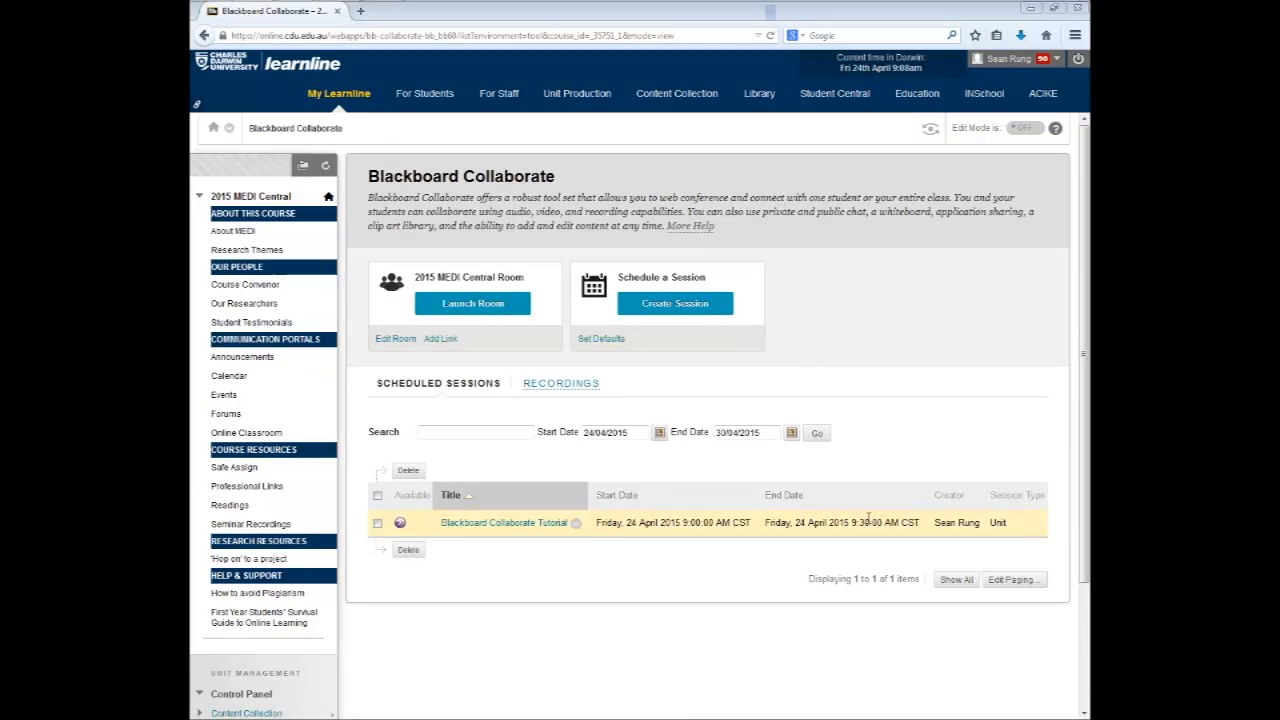
Reopen the Recordings tab and tick the first recording's checkbox.
{"action": "left_click", "coordinate": [559, 387]}
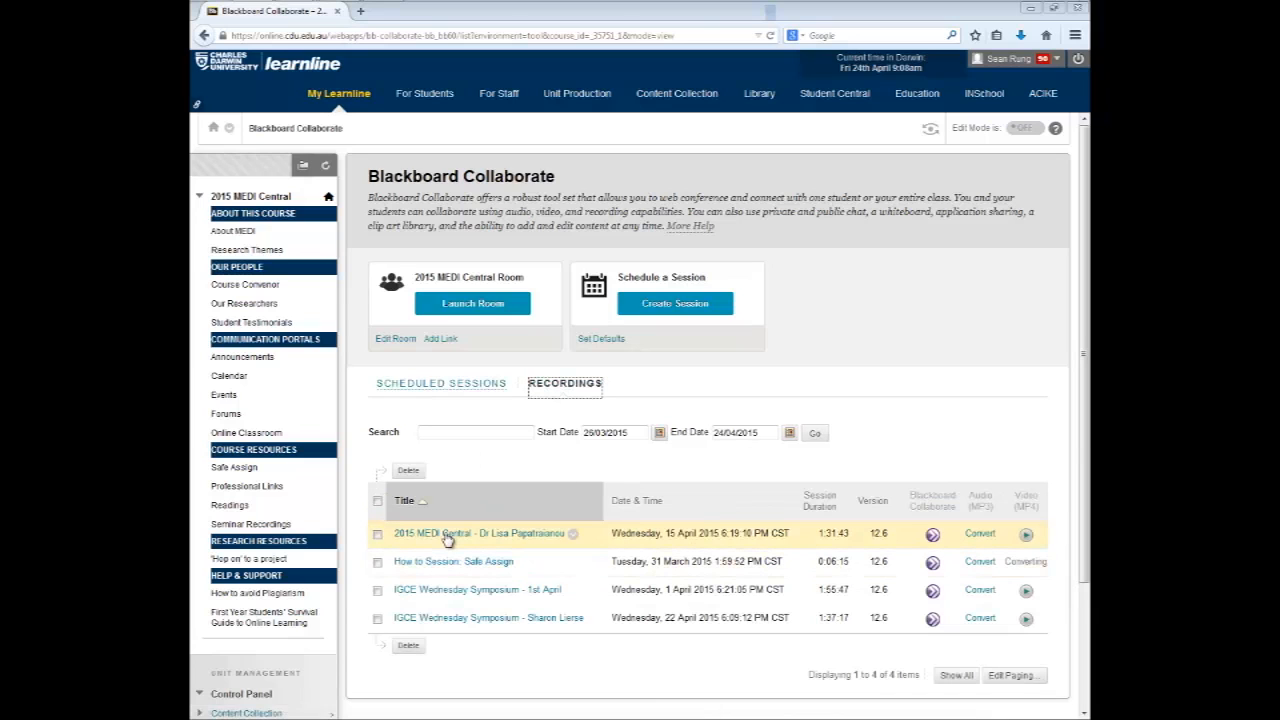
{"action": "left_click", "coordinate": [378, 536]}
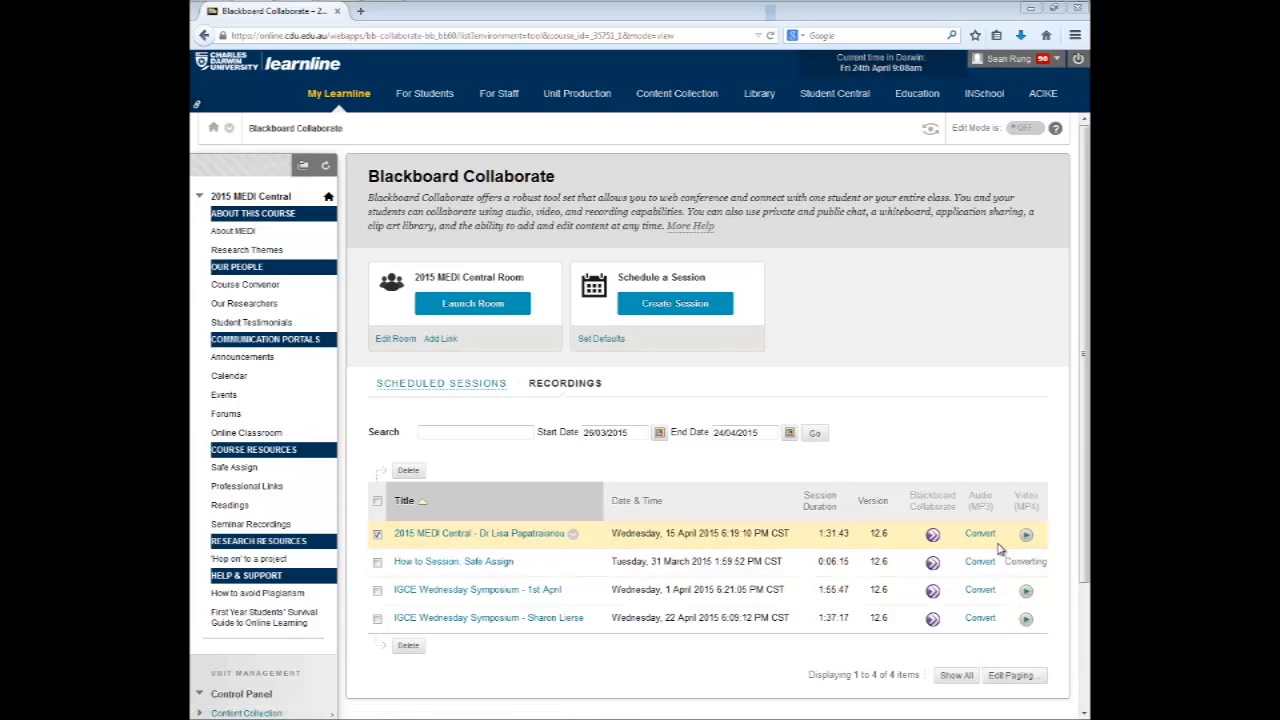